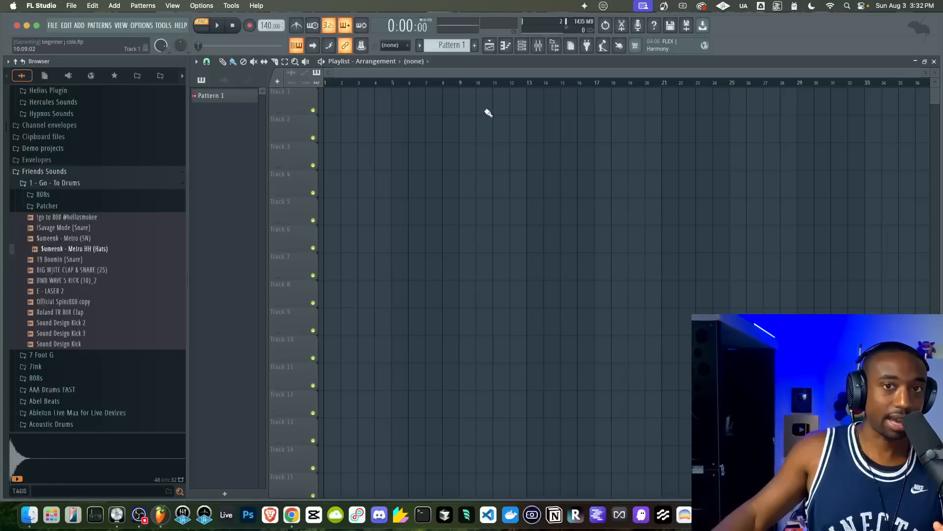
Show the channel rack and move it up over the playlist, right beside the browser
{"action": "left_click", "coordinate": [529, 48]}
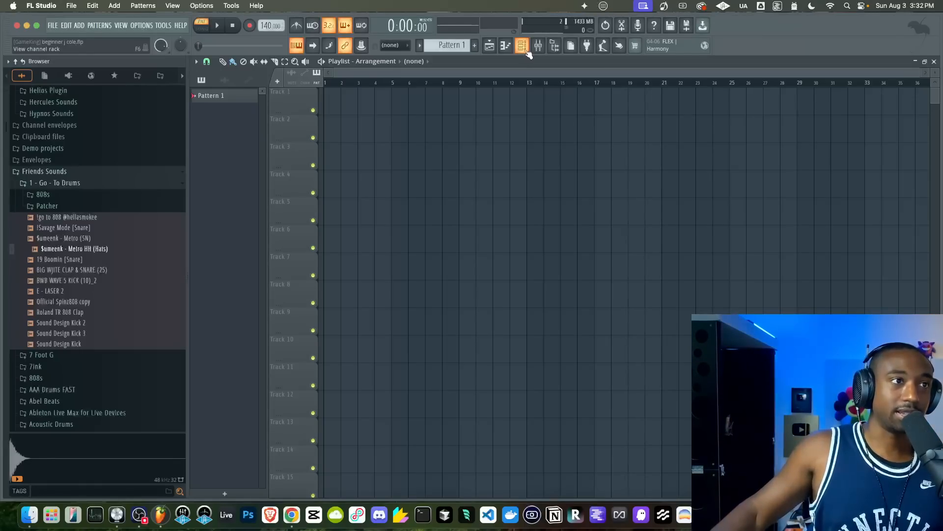
{"action": "left_click", "coordinate": [525, 51]}
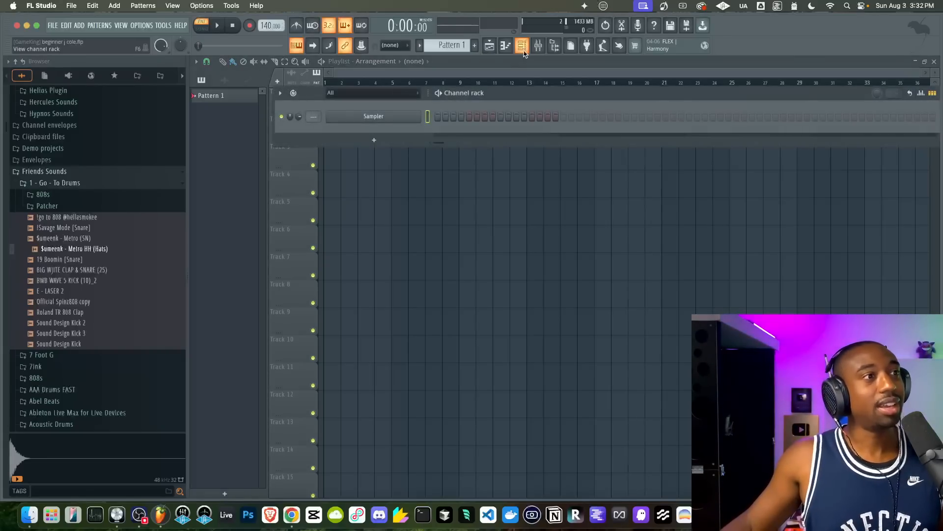
{"action": "left_click", "coordinate": [525, 51]}
{"action": "left_click", "coordinate": [525, 51]}
{"action": "left_click", "coordinate": [524, 51]}
{"action": "left_click", "coordinate": [523, 51]}
{"action": "left_click", "coordinate": [523, 51]}
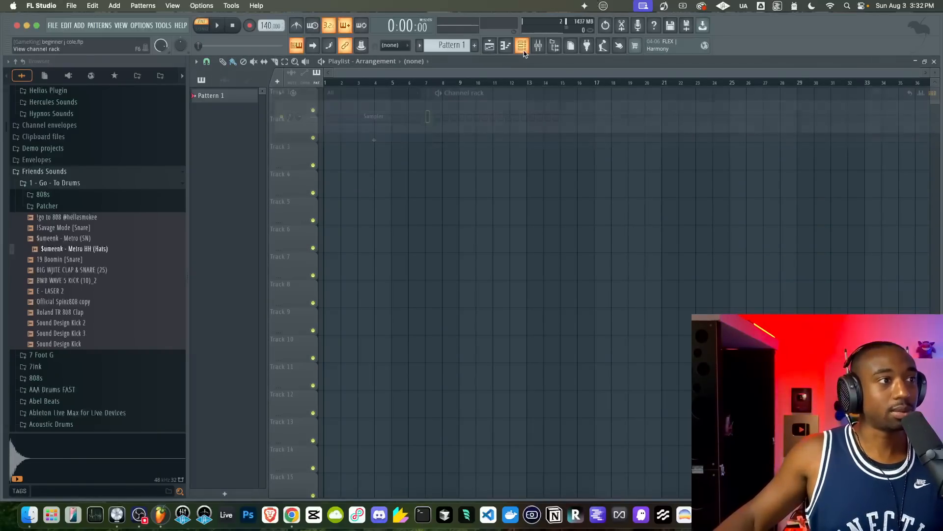
{"action": "left_click", "coordinate": [524, 51]}
{"action": "left_click", "coordinate": [524, 48]}
{"action": "left_click", "coordinate": [525, 48]}
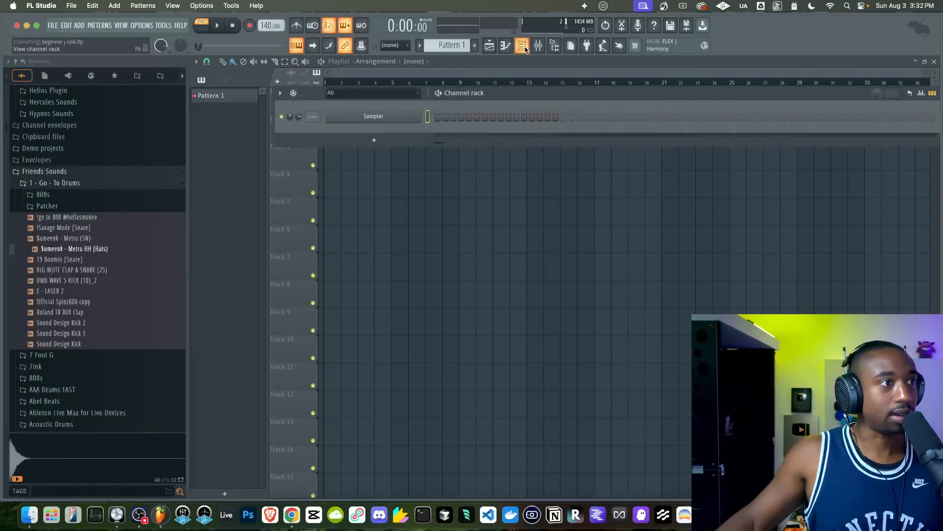
{"action": "left_click_drag", "start_coordinate": [473, 93], "coordinate": [391, 66]}
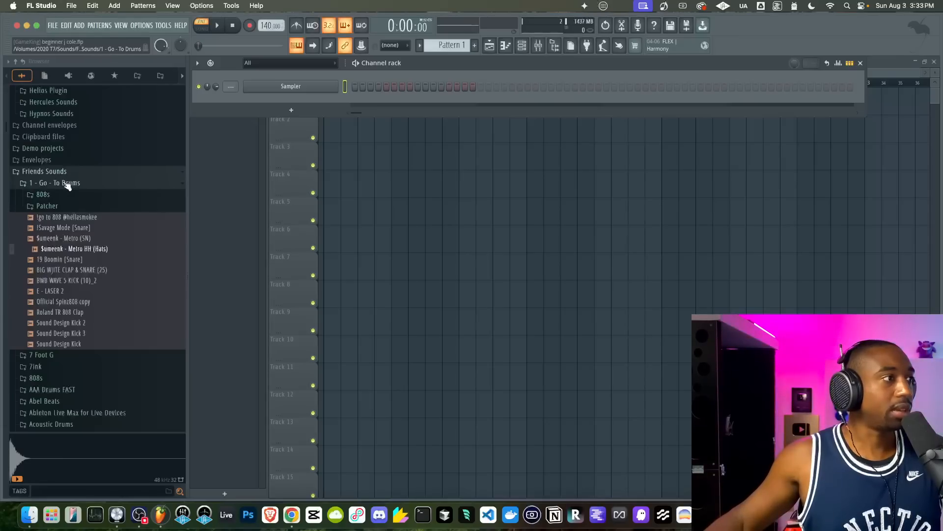
Browse to the 808s folder in Drum Kits under Blueprint (ALL SOUNDS)
{"action": "scroll", "coordinate": [69, 182], "scroll_direction": "up", "scroll_amount": 5}
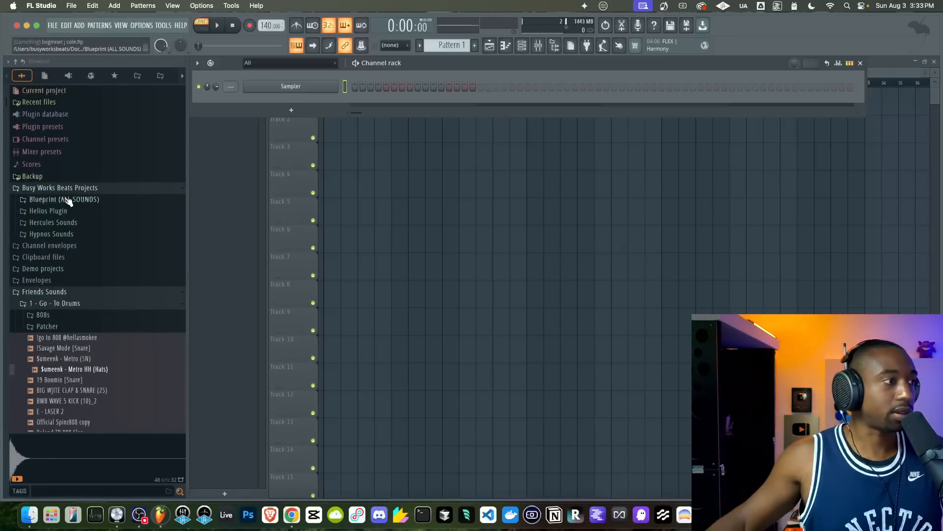
{"action": "left_click", "coordinate": [67, 200]}
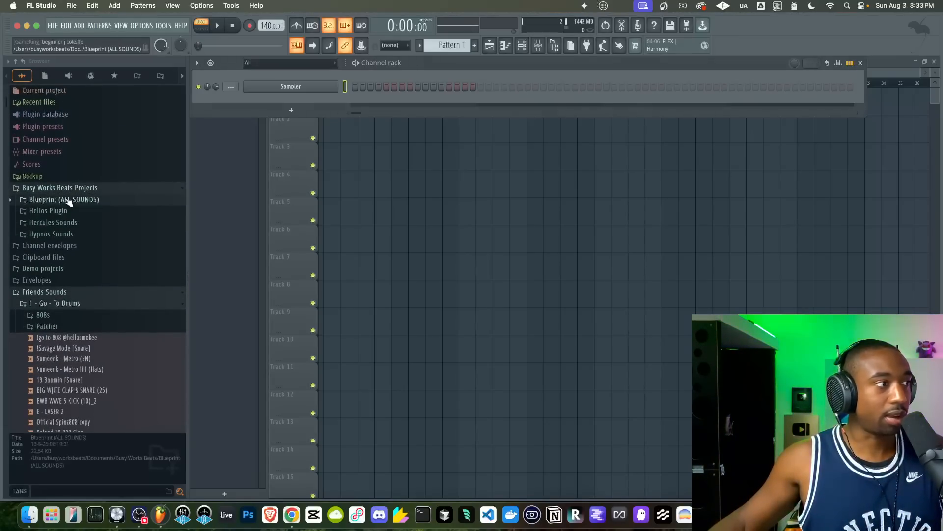
{"action": "left_click", "coordinate": [76, 223]}
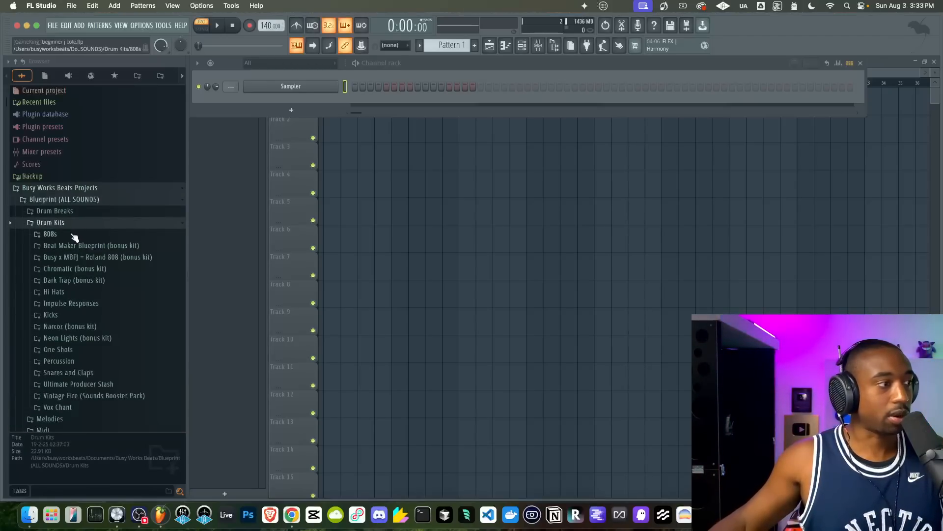
{"action": "left_click", "coordinate": [73, 237]}
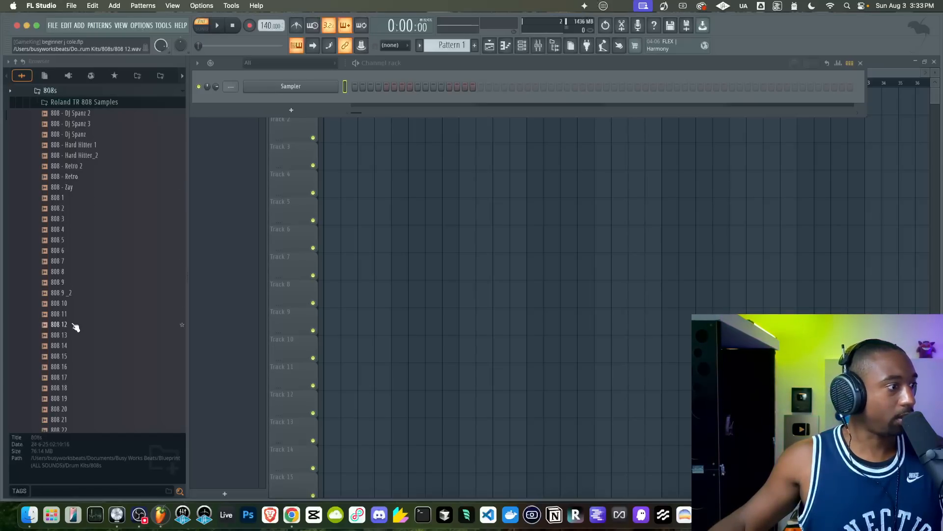
Audition the 808 Day samples from Track 1 through Track 6
{"action": "scroll", "coordinate": [74, 314], "scroll_direction": "down", "scroll_amount": 9}
{"action": "left_click", "coordinate": [96, 158]}
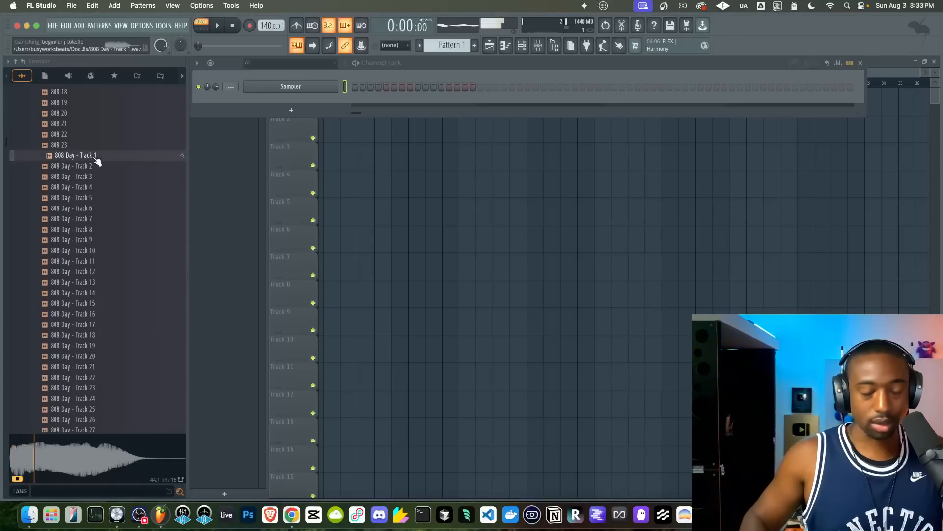
{"action": "key", "text": "Down"}
{"action": "key", "text": "Down"}
{"action": "key", "text": "Down"}
{"action": "key", "text": "Down"}
{"action": "key", "text": "Down"}
{"action": "key", "text": "Down"}
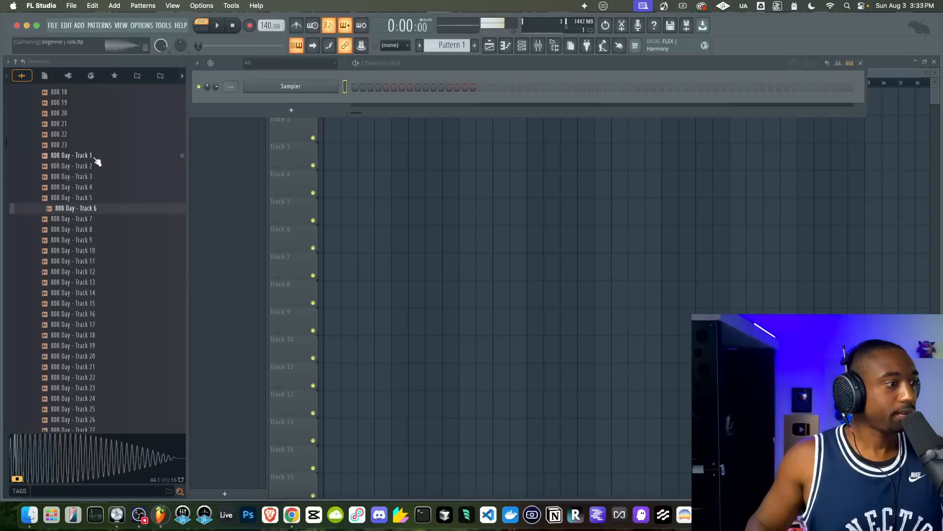
{"action": "key", "text": "Up"}
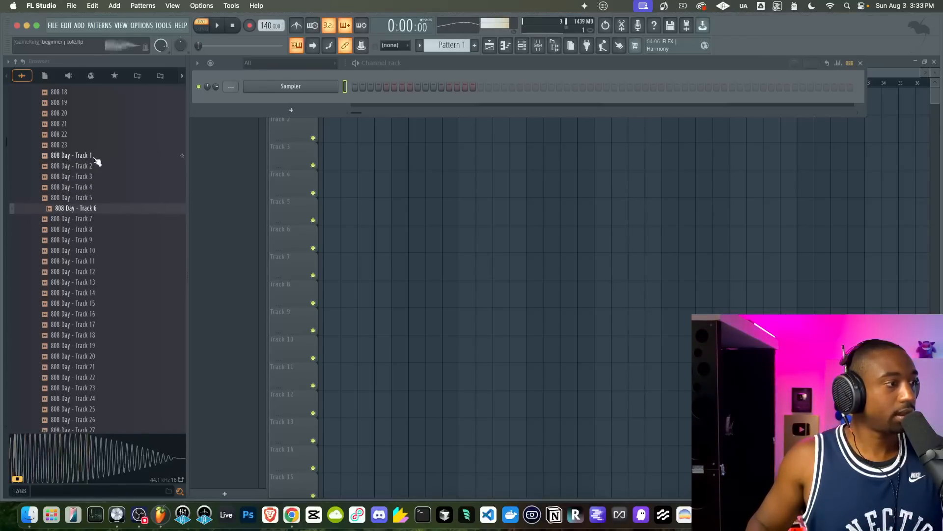
{"action": "key", "text": "Up"}
{"action": "key", "text": "Down"}
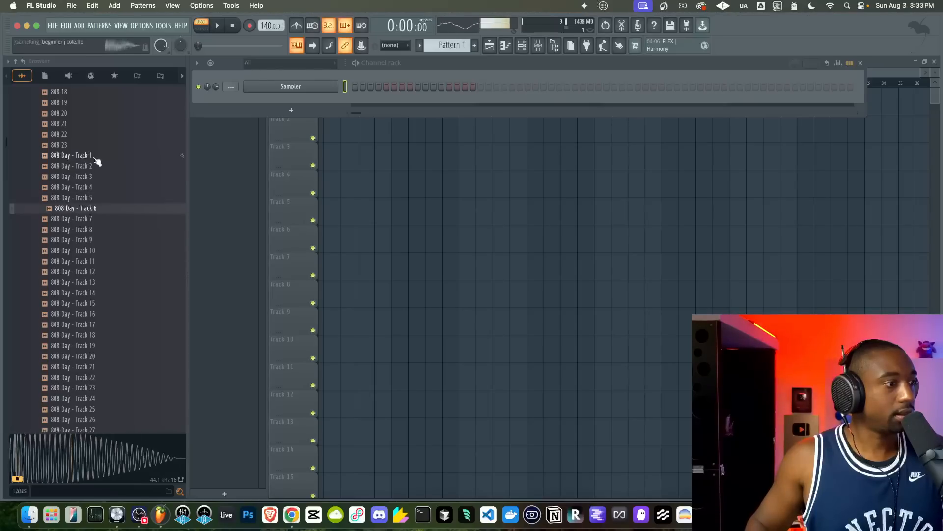
Load the 808 Day - Track 6 sample into a new channel and bring the channel rack back to the front
{"action": "right_click", "coordinate": [84, 208]}
{"action": "left_click", "coordinate": [111, 226]}
{"action": "right_click", "coordinate": [84, 210]}
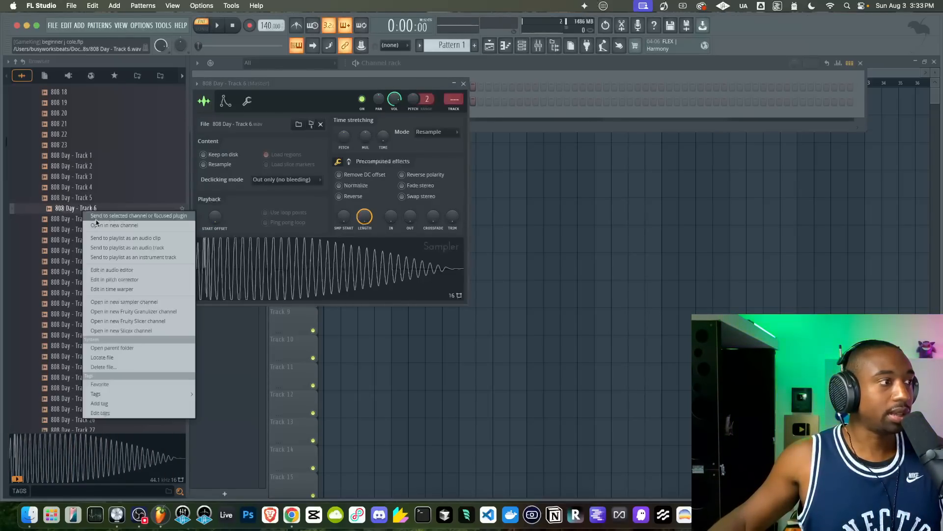
{"action": "left_click", "coordinate": [465, 67]}
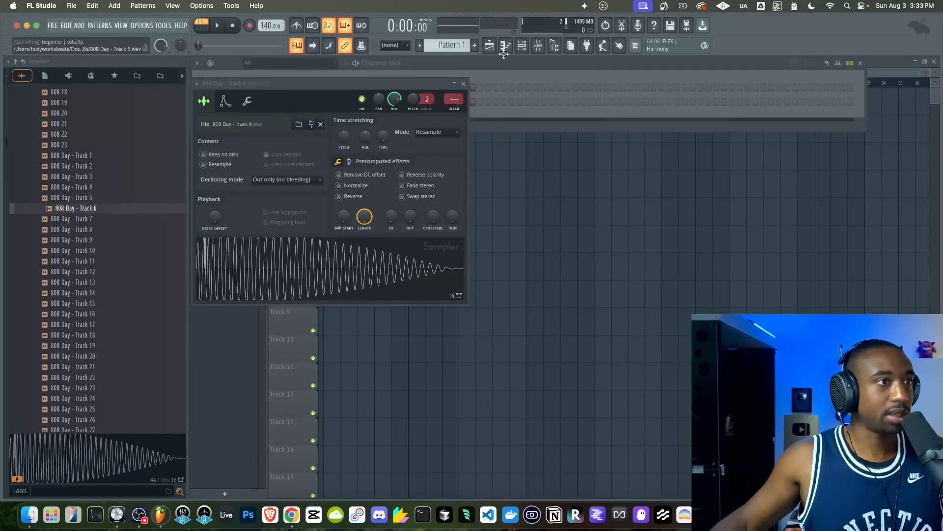
{"action": "left_click", "coordinate": [522, 46]}
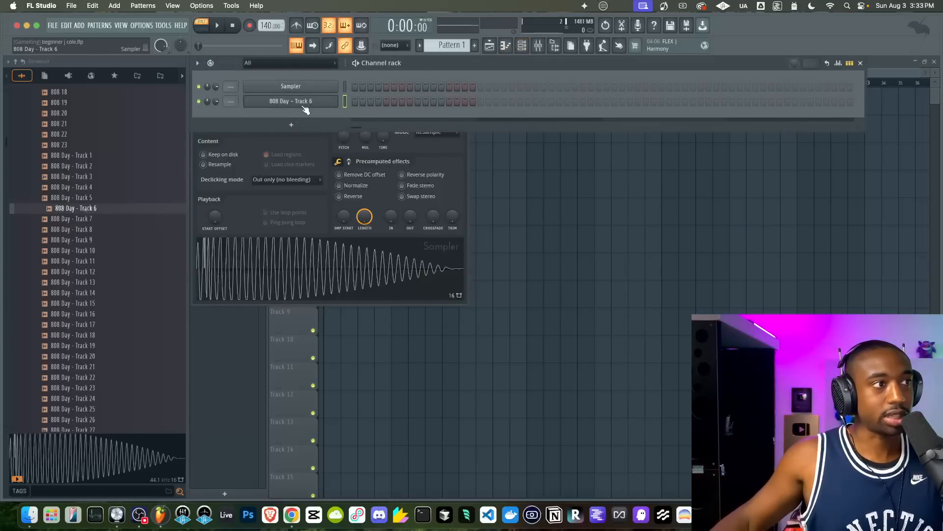
Audition 808 Day samples from Track 7 to Track 10, load Track 10 into a new channel and close both sampler windows
{"action": "left_click", "coordinate": [76, 219]}
{"action": "key", "text": "Down"}
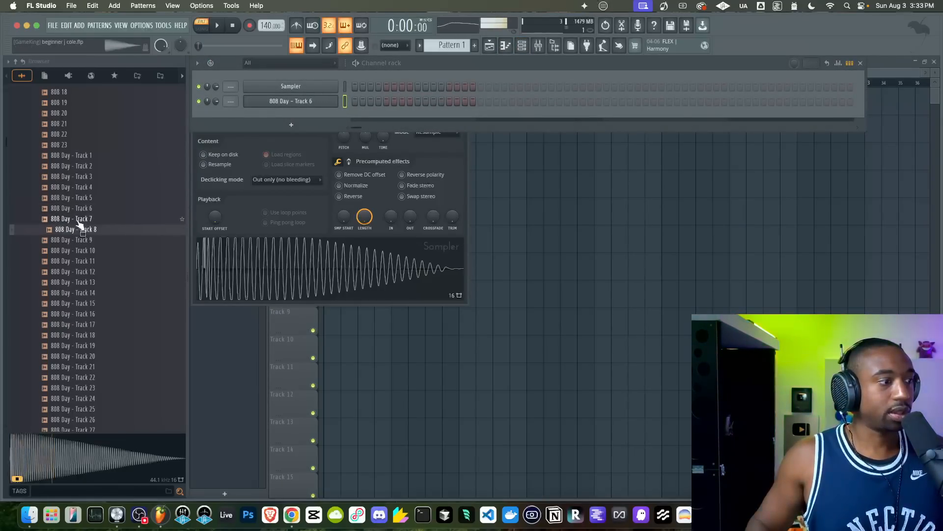
{"action": "key", "text": "Down"}
{"action": "key", "text": "Down"}
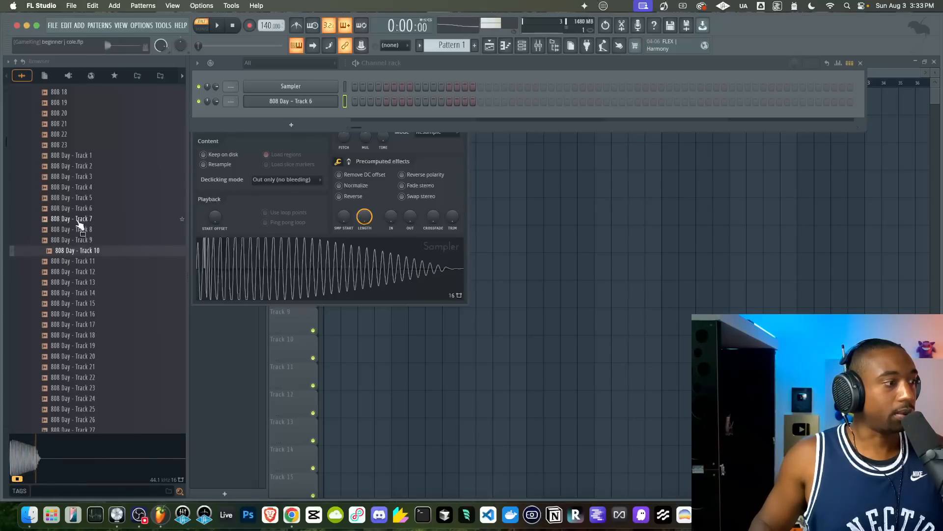
{"action": "right_click", "coordinate": [83, 254]}
{"action": "left_click", "coordinate": [105, 269]}
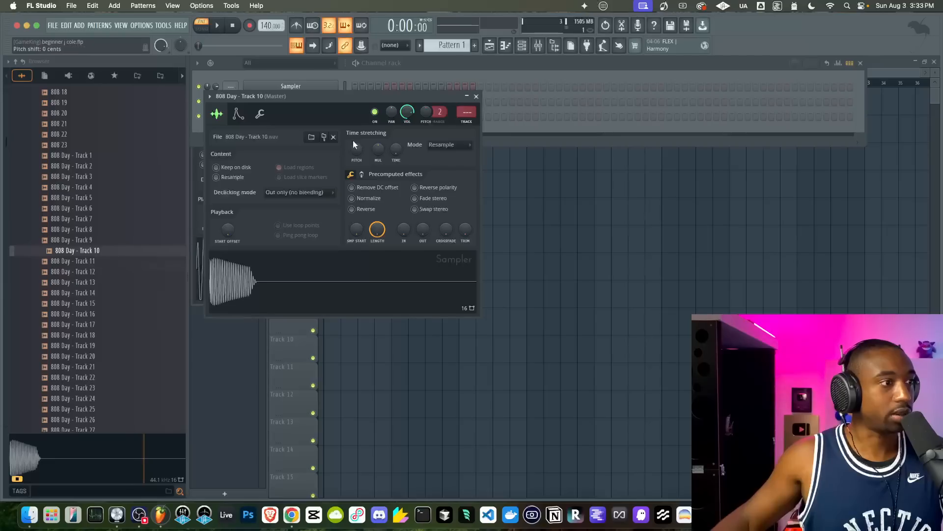
{"action": "left_click", "coordinate": [476, 96]}
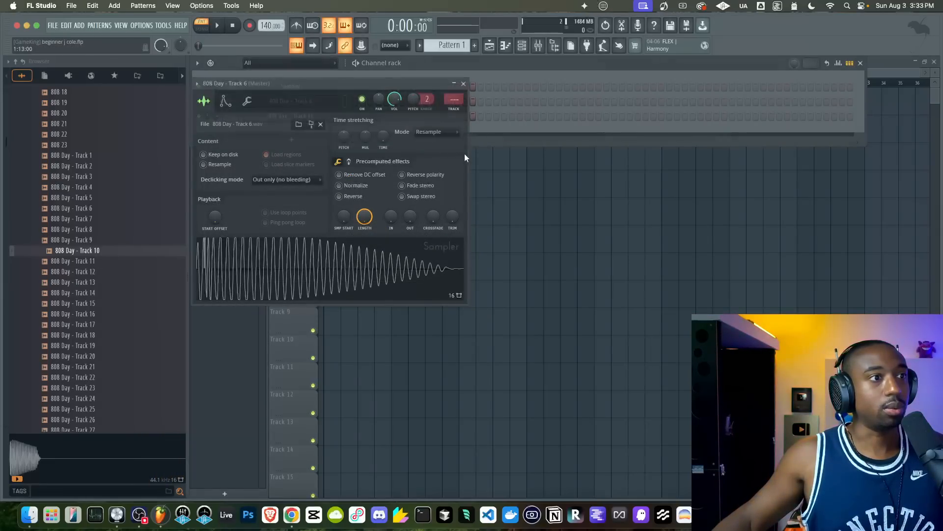
{"action": "left_click", "coordinate": [463, 83]}
Enable the metronome, enter steps 1, 4, 7, 9, 12 and 15 on the 808 Day - Track 10 channel and play them
{"action": "left_click", "coordinate": [297, 25]}
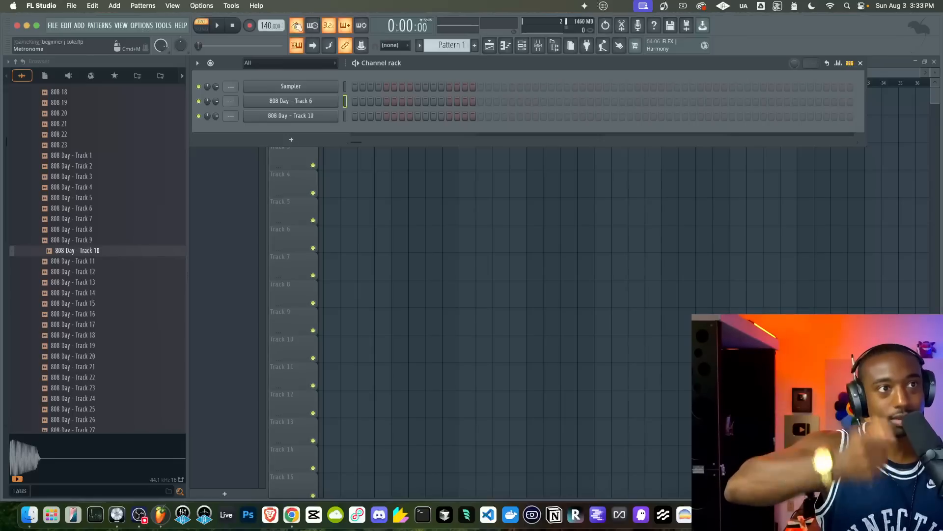
{"action": "left_click", "coordinate": [345, 116]}
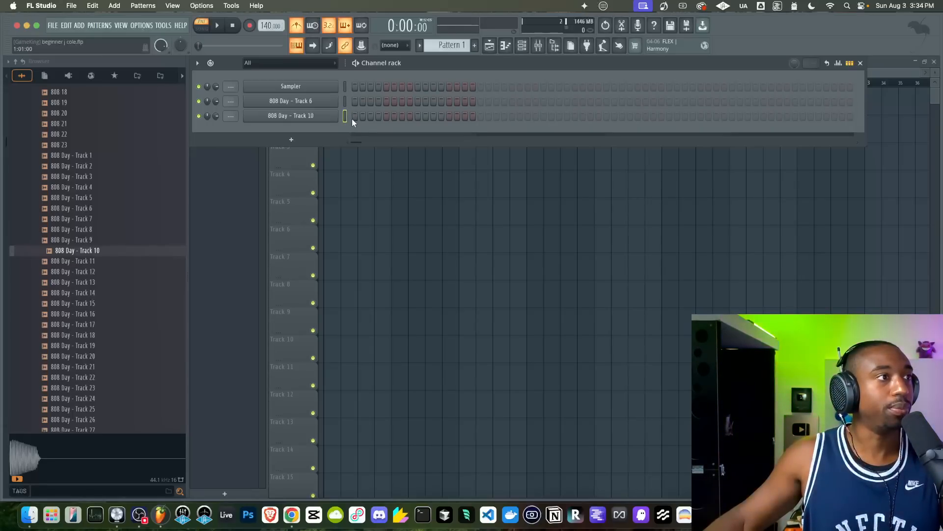
{"action": "left_click", "coordinate": [518, 46]}
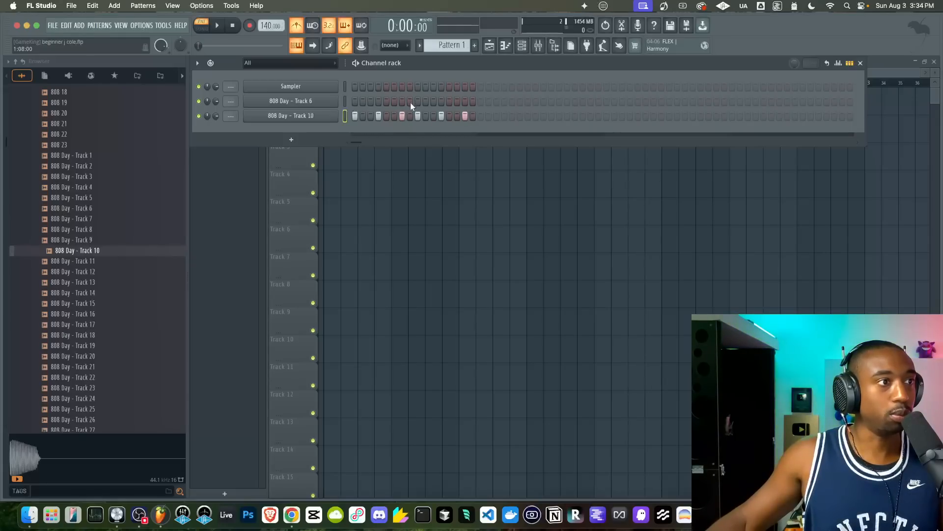
{"action": "key", "text": "space"}
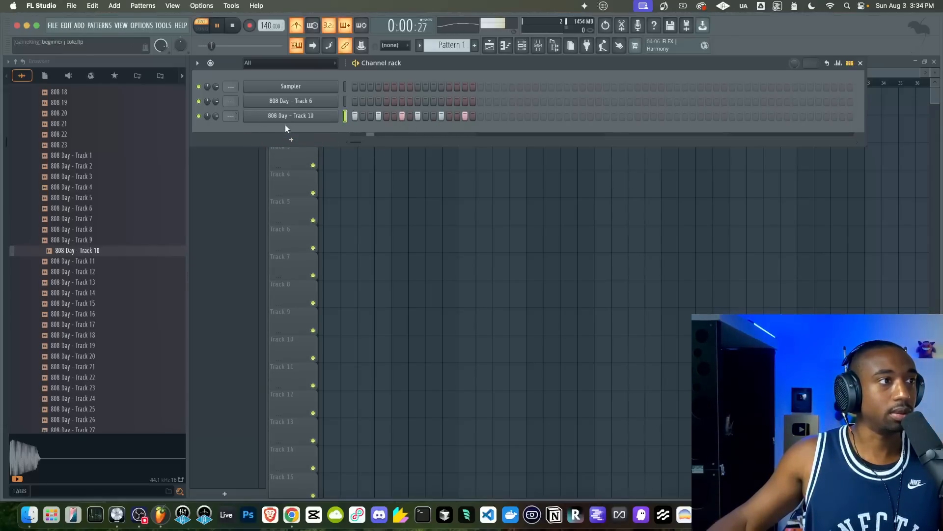
{"action": "key", "text": "space"}
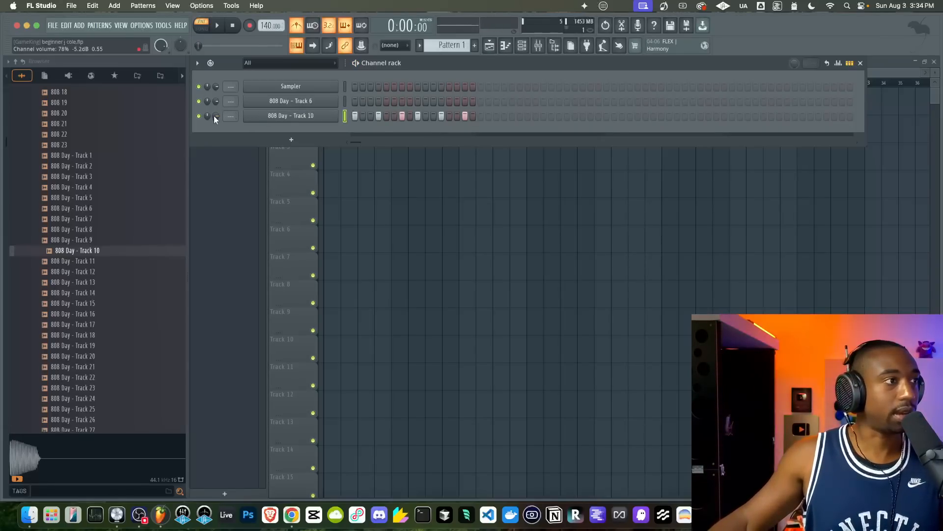
Raise the 808 Day - Track 10 channel's volume, listen to the pattern and clear its steps
{"action": "left_click_drag", "start_coordinate": [215, 117], "coordinate": [215, 93]}
{"action": "key", "text": "space"}
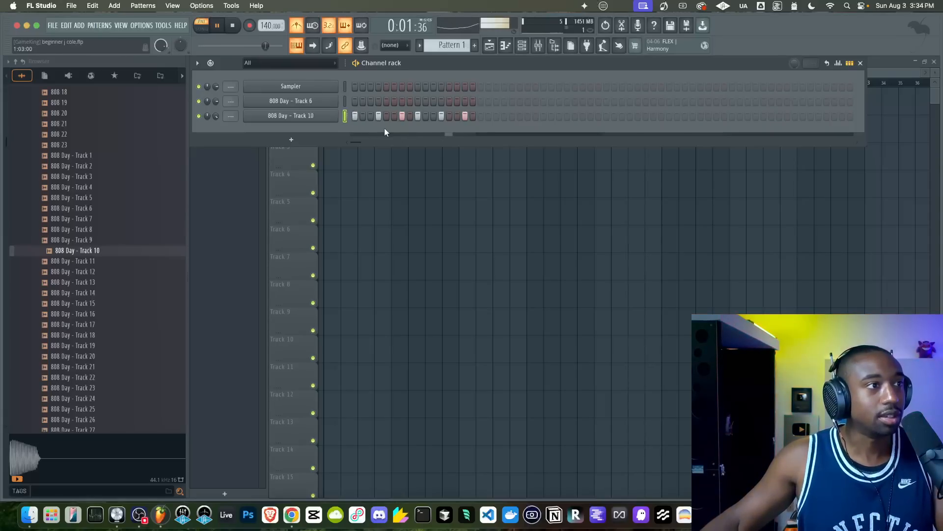
{"action": "key", "text": "space"}
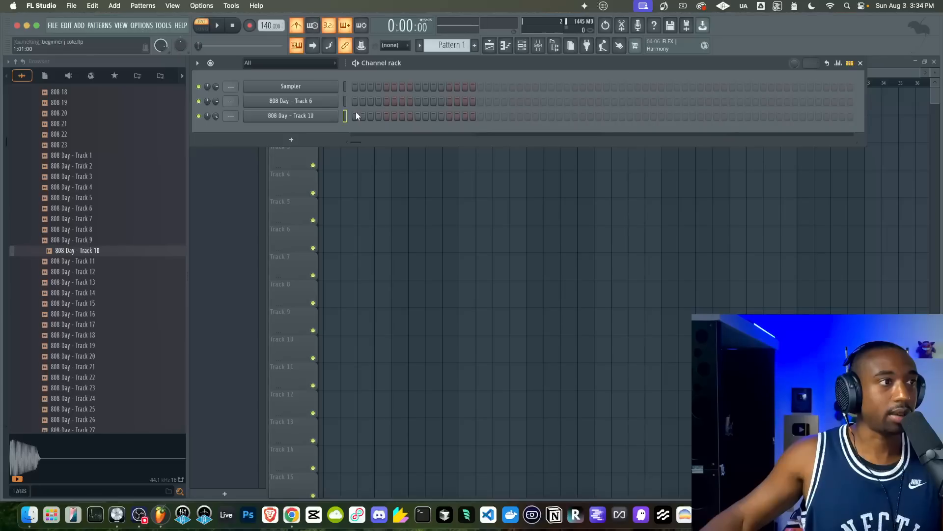
Play the metronome alone over the empty pattern
{"action": "key", "text": "space"}
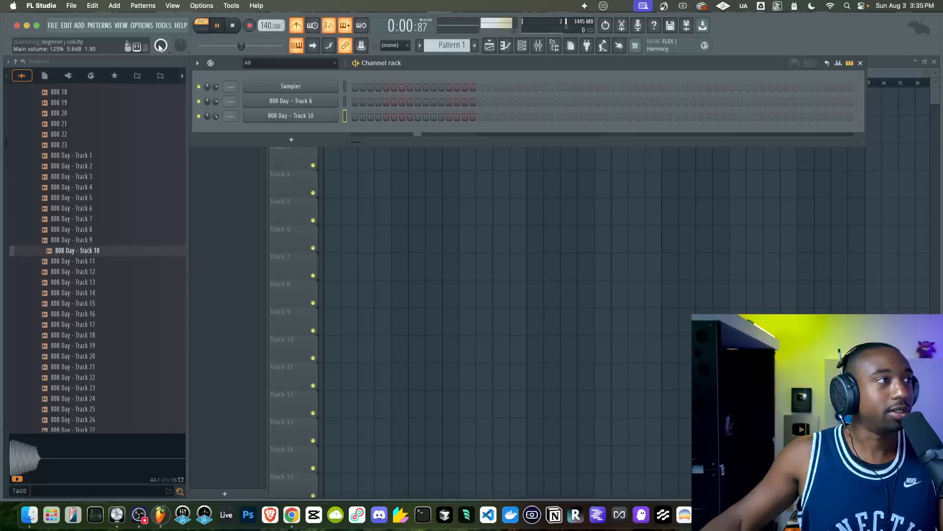
{"action": "key", "text": "space"}
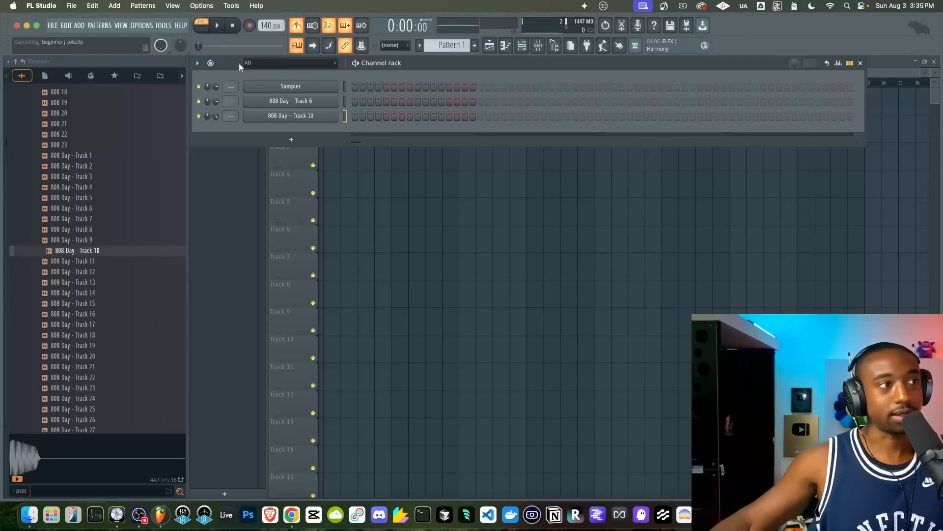
Program 808 Day - Track 10 hits on steps 1, 13, 19 and 25, extending the pattern to two bars, and play it
{"action": "left_click", "coordinate": [355, 117]}
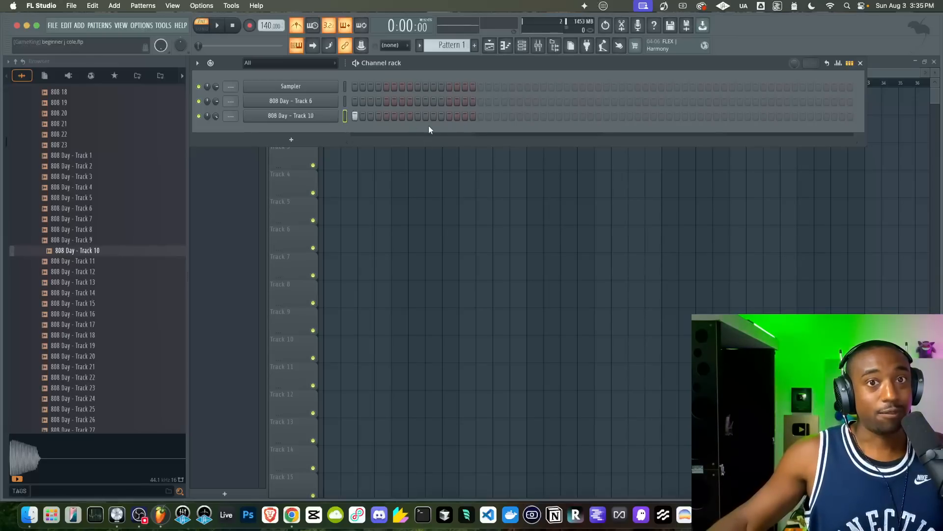
{"action": "left_click", "coordinate": [481, 116]}
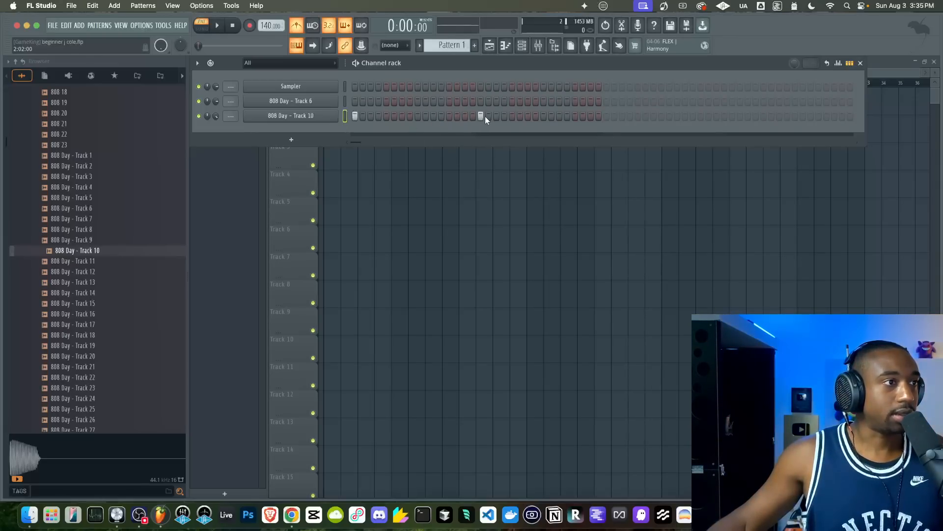
{"action": "left_click", "coordinate": [449, 117]}
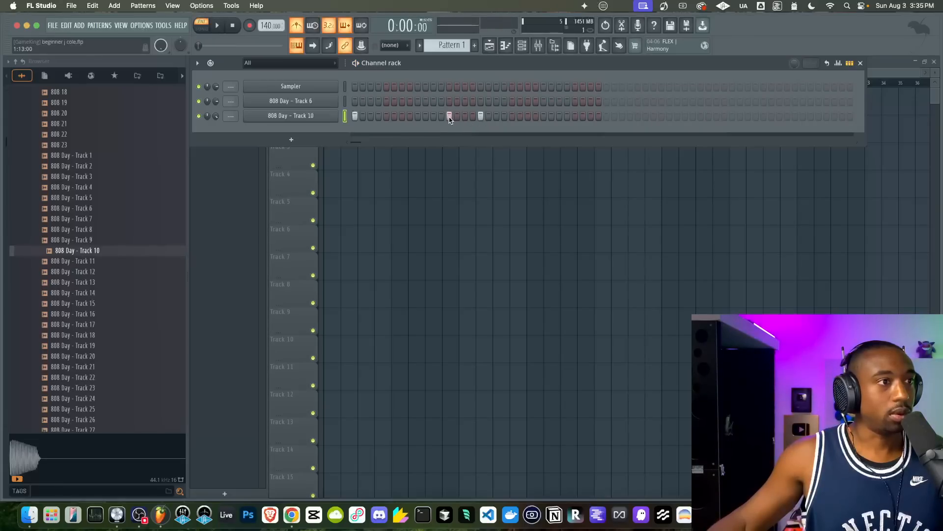
{"action": "left_click", "coordinate": [481, 117]}
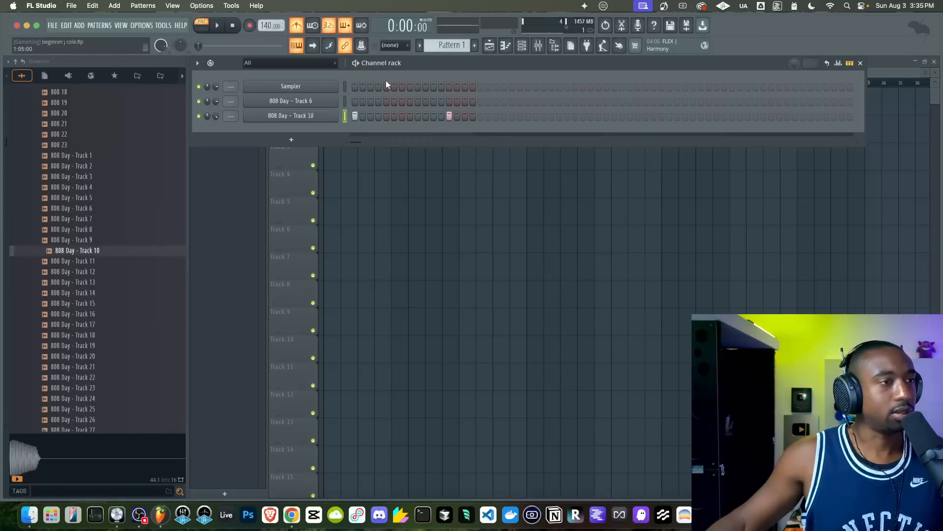
{"action": "key", "text": "space"}
{"action": "left_click", "coordinate": [496, 116]}
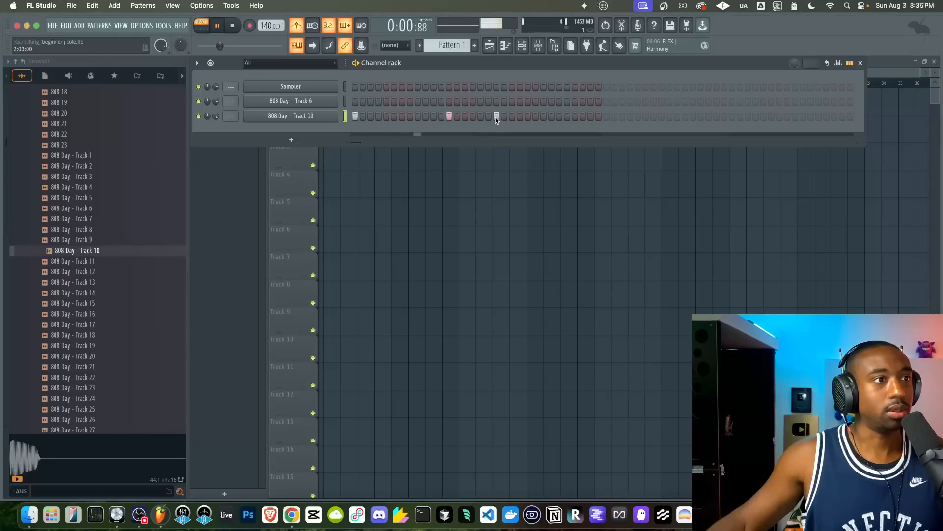
{"action": "left_click", "coordinate": [543, 117]}
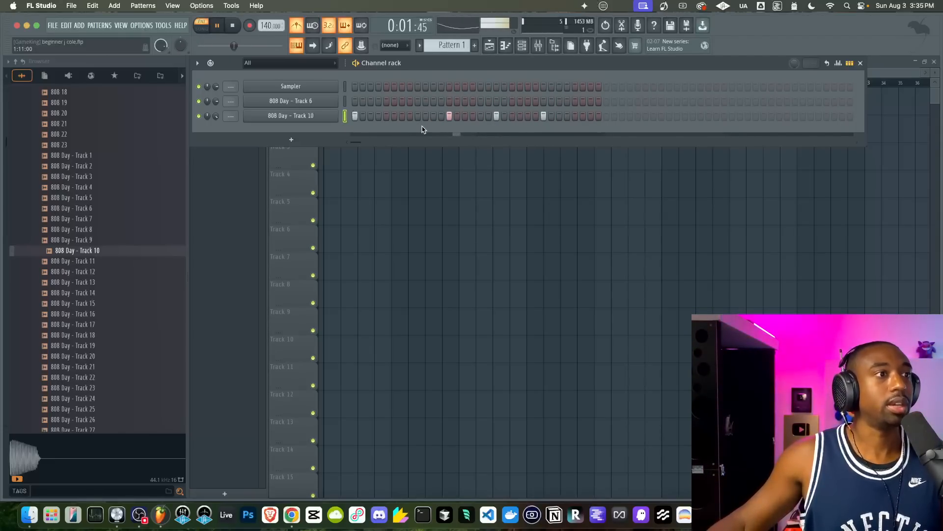
Stop playback and toggle the sample browser off and back on
{"action": "key", "text": "space"}
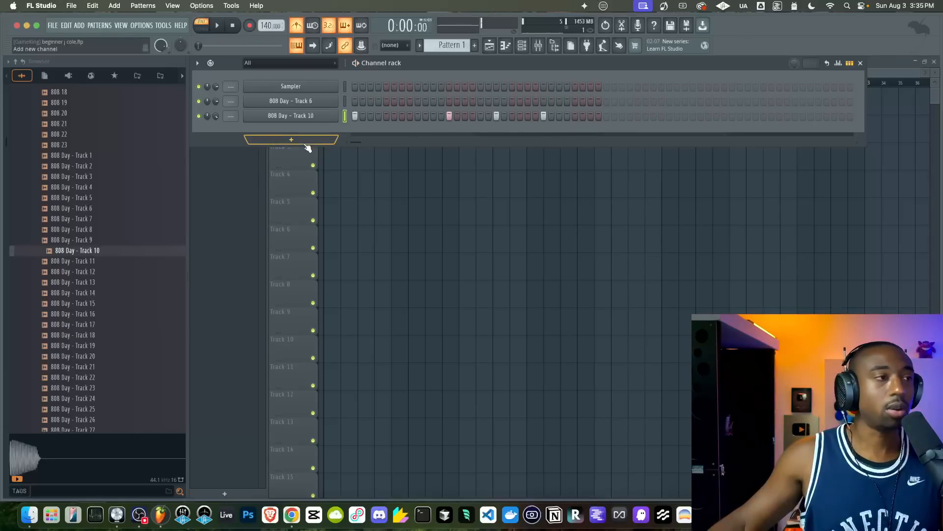
{"action": "scroll", "coordinate": [123, 177], "scroll_direction": "up", "scroll_amount": 10}
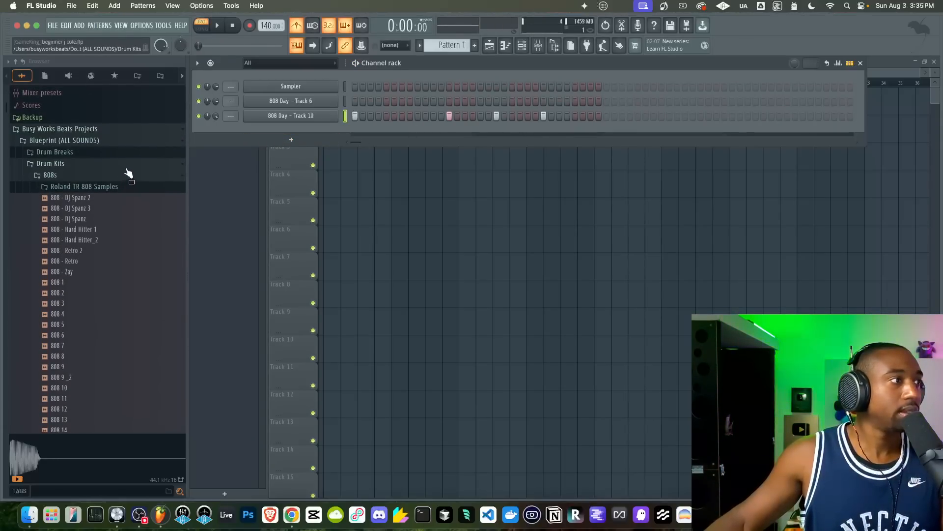
{"action": "left_click", "coordinate": [555, 47]}
{"action": "left_click", "coordinate": [556, 47]}
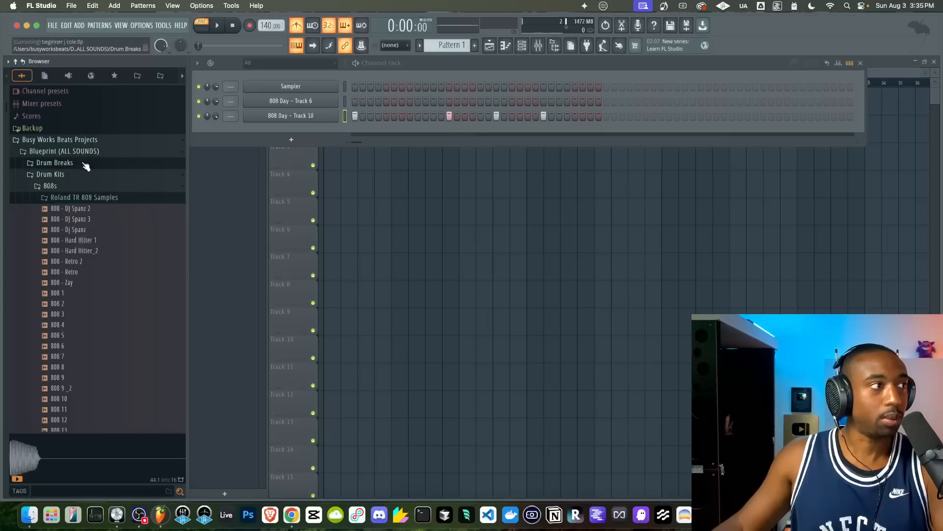
Review the browser's extra search folders in the file settings and close the settings
{"action": "left_click", "coordinate": [141, 26]}
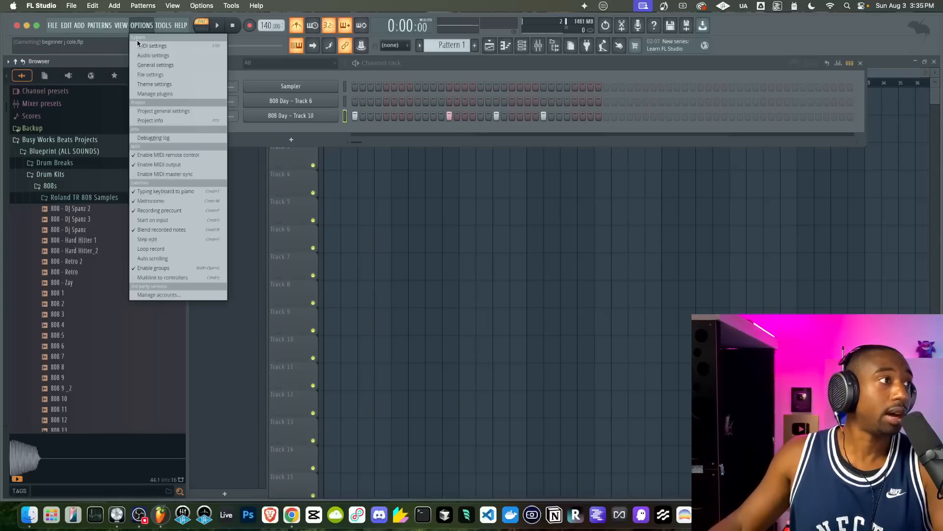
{"action": "left_click", "coordinate": [151, 75]}
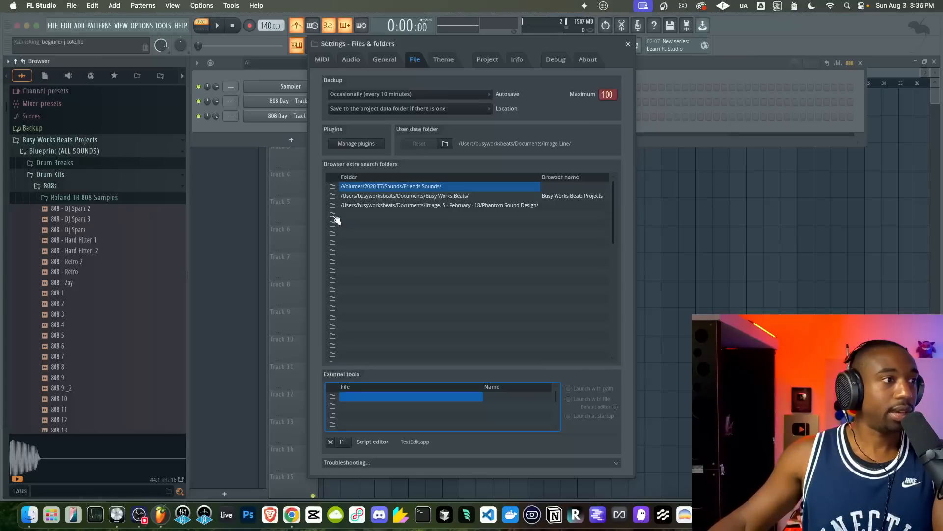
{"action": "left_click", "coordinate": [629, 45]}
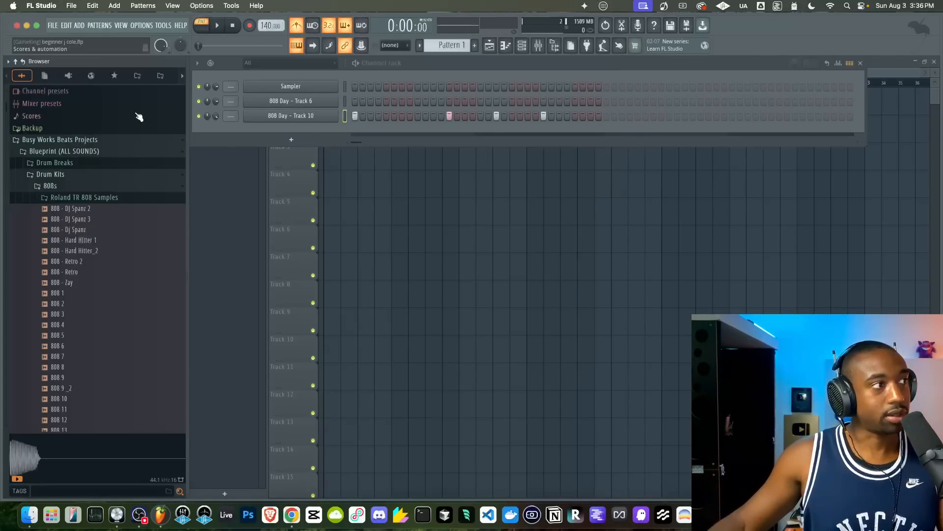
{"action": "left_click", "coordinate": [23, 62]}
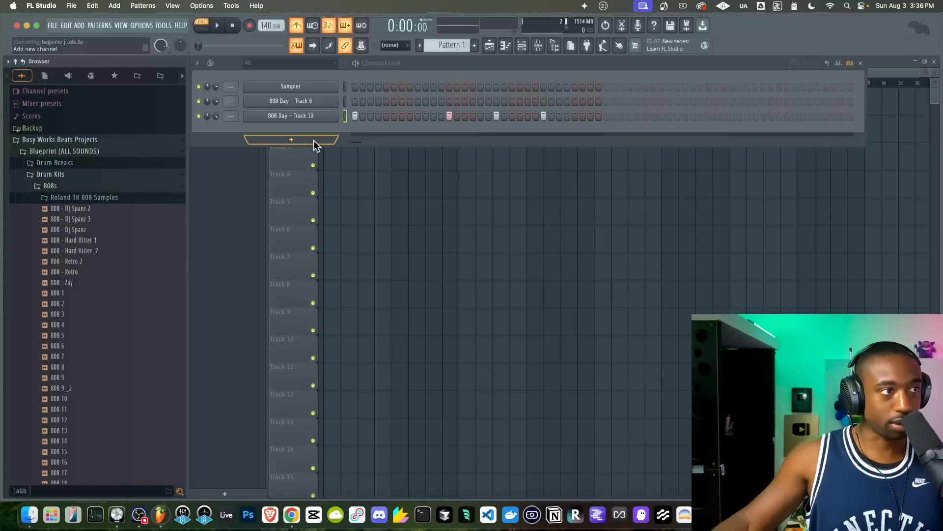
Find the $umeenk - Metro (SN) sample in the 1 - Go - To Drums folder and load it into a new channel, closing its sampler window
{"action": "left_click", "coordinate": [68, 176]}
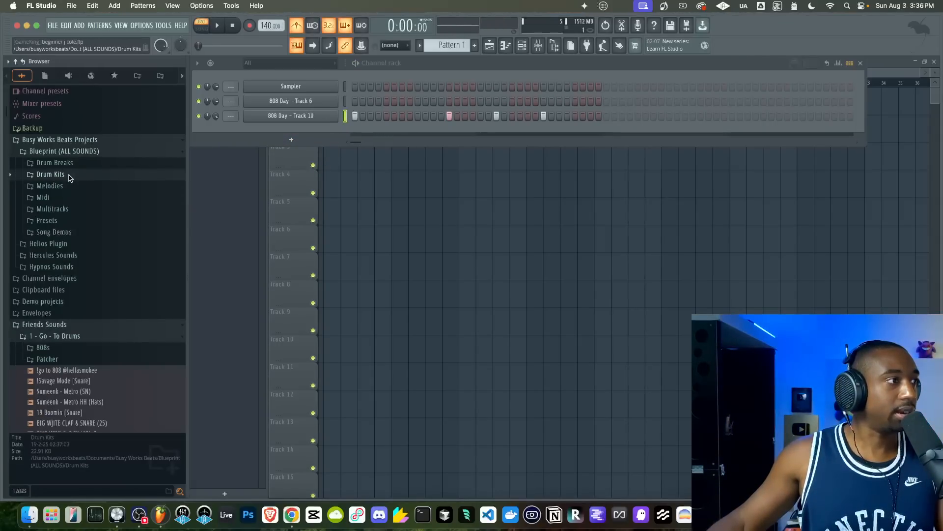
{"action": "scroll", "coordinate": [70, 350], "scroll_direction": "down", "scroll_amount": 3}
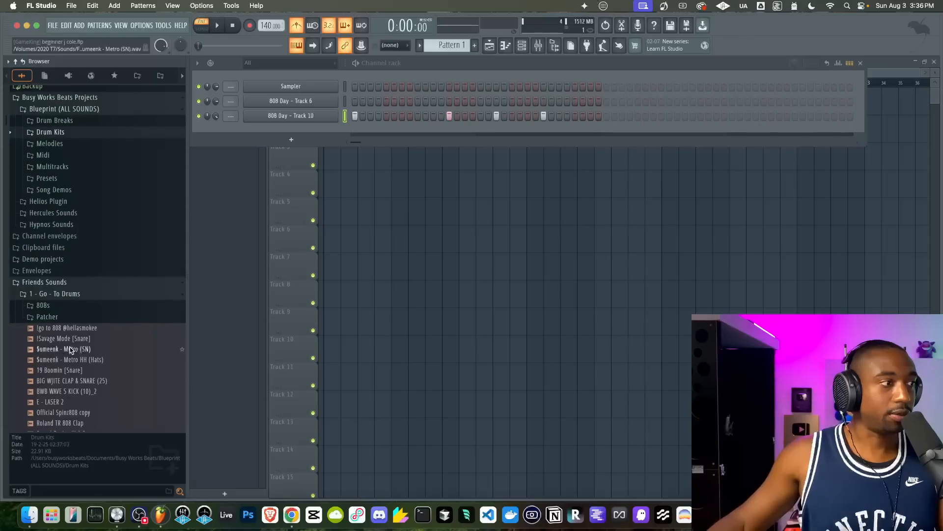
{"action": "left_click", "coordinate": [62, 294]}
{"action": "left_click", "coordinate": [62, 296]}
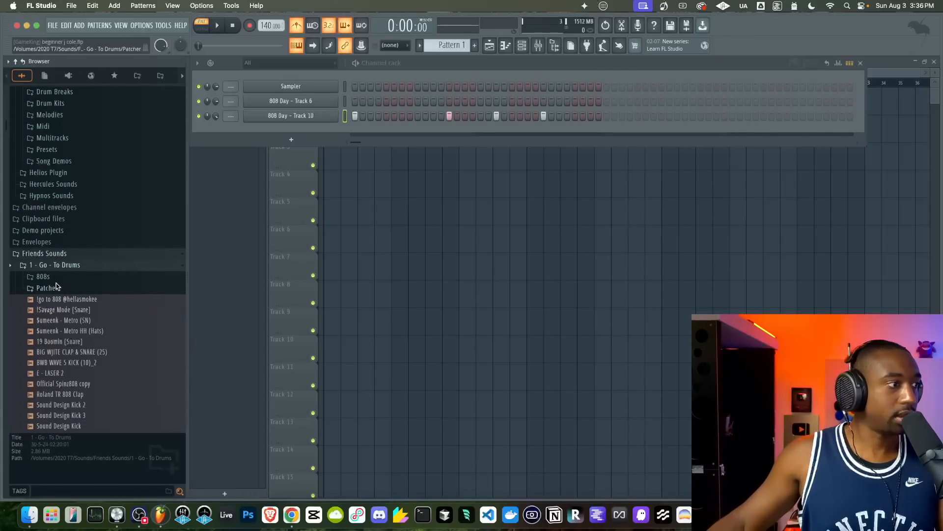
{"action": "scroll", "coordinate": [69, 266], "scroll_direction": "down", "scroll_amount": 7}
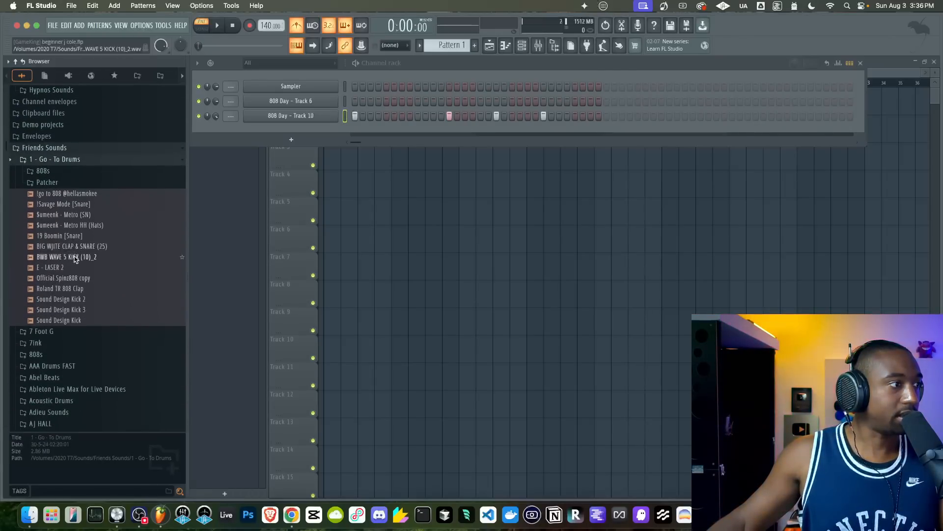
{"action": "left_click", "coordinate": [77, 219]}
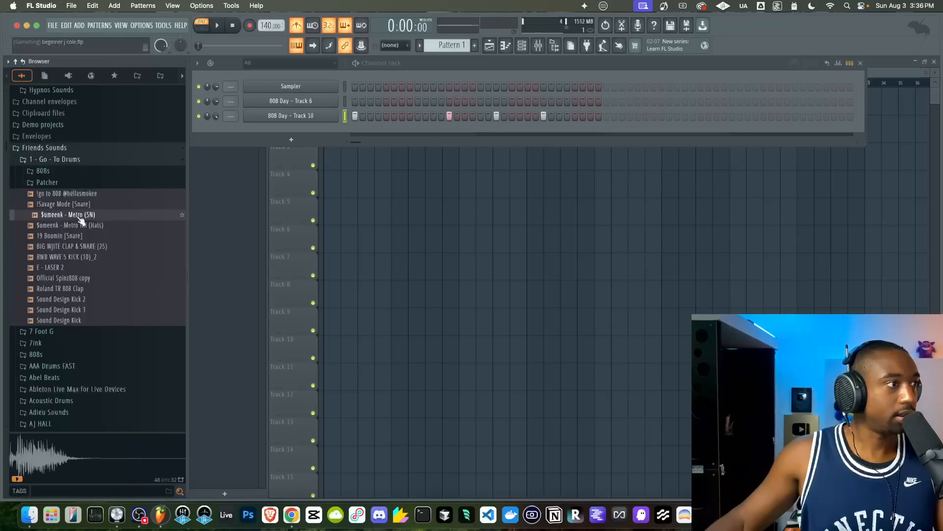
{"action": "right_click", "coordinate": [78, 219]}
{"action": "left_click", "coordinate": [109, 232]}
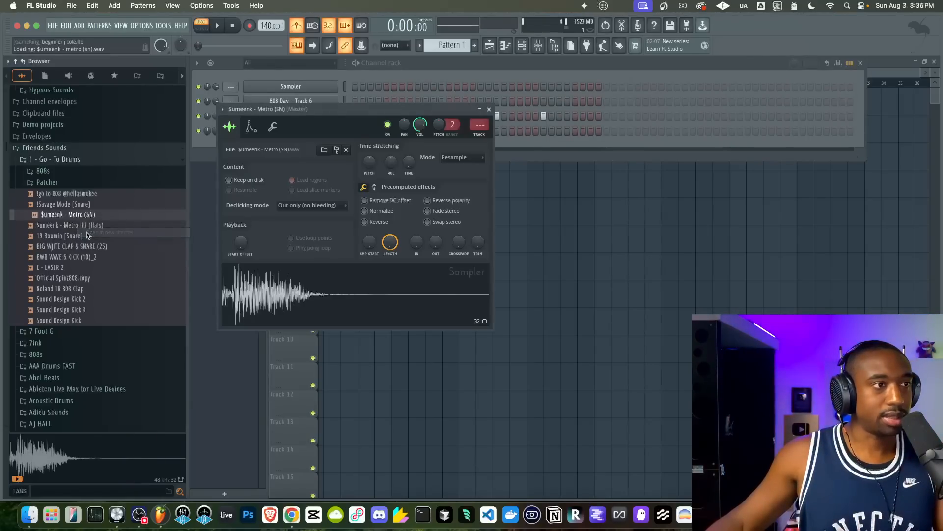
{"action": "left_click", "coordinate": [481, 115]}
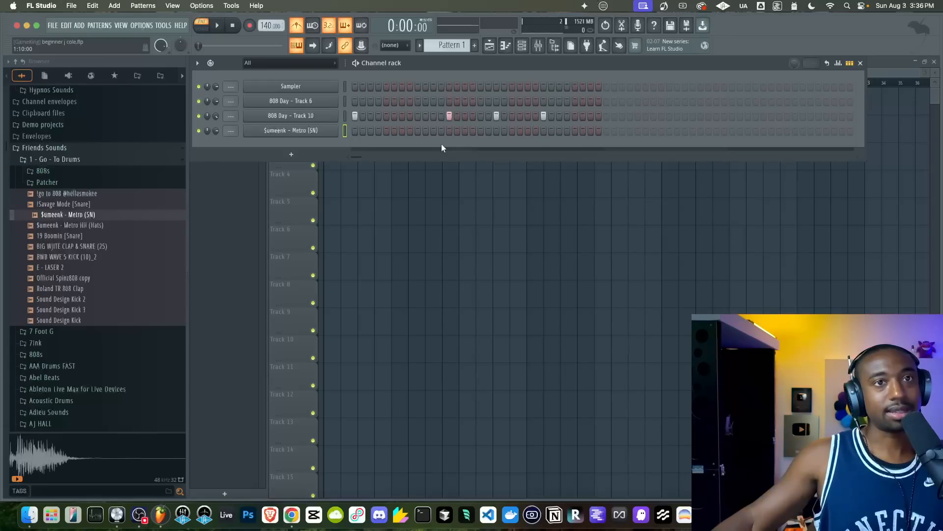
Enter snare hits on steps 9 and 25 of the $umeenk - Metro (SN) channel while the pattern plays
{"action": "key", "text": "space"}
{"action": "left_click", "coordinate": [418, 130]}
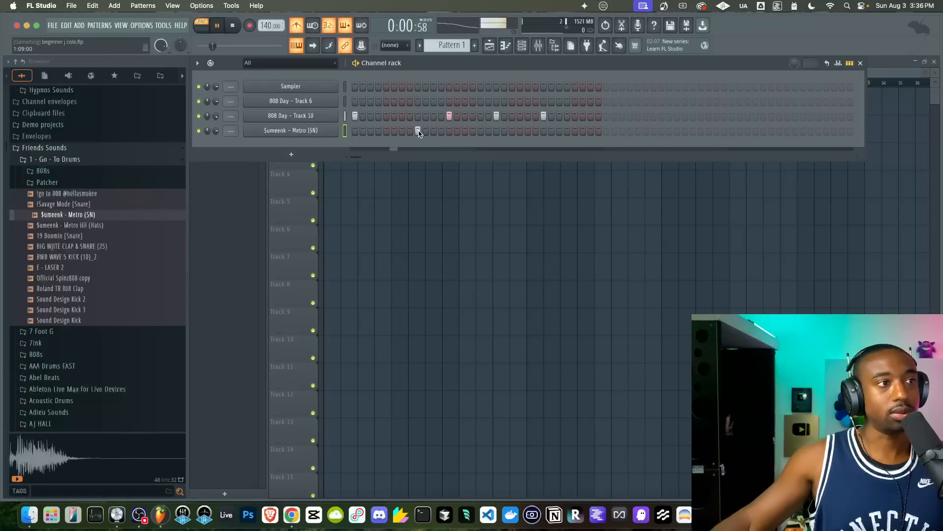
{"action": "left_click", "coordinate": [544, 131]}
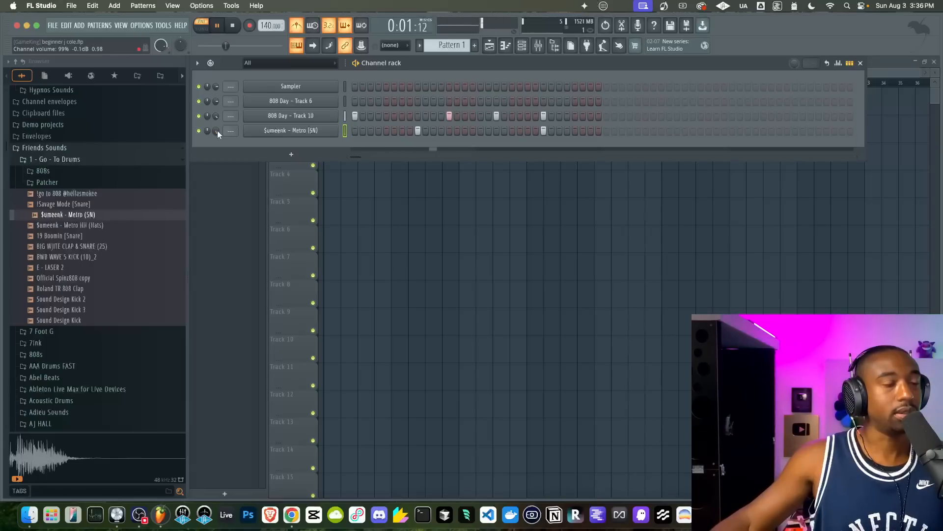
{"action": "key", "text": "space"}
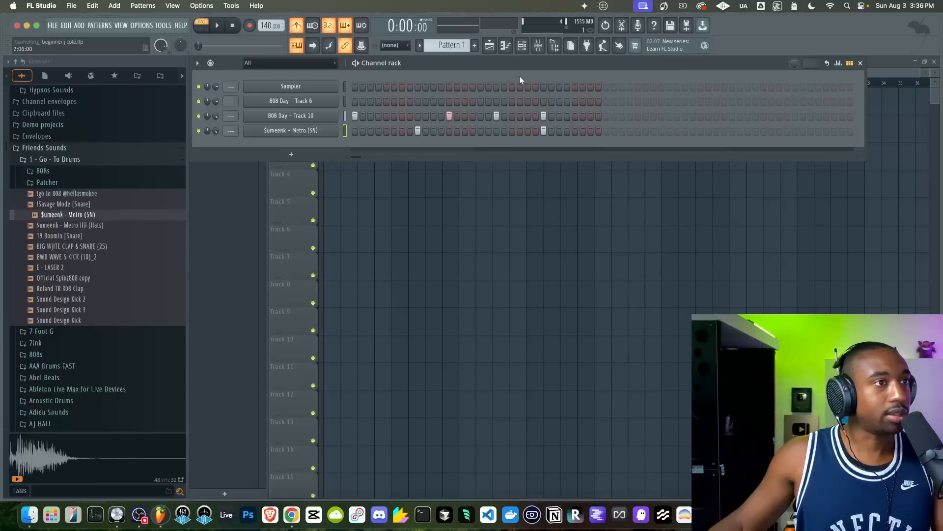
Toggle the channel rack off and on again and play the 808 and snare pattern with the metronome
{"action": "left_click", "coordinate": [520, 46]}
{"action": "left_click", "coordinate": [521, 46]}
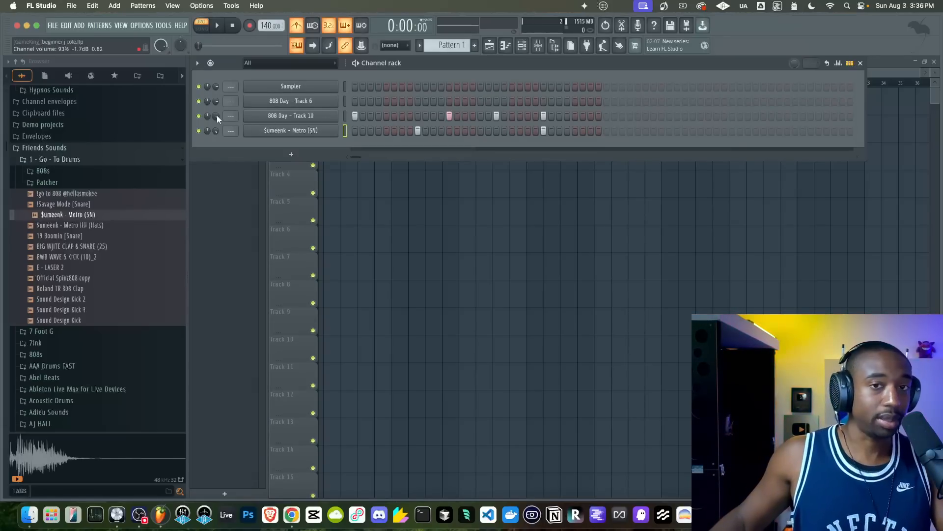
{"action": "key", "text": "space"}
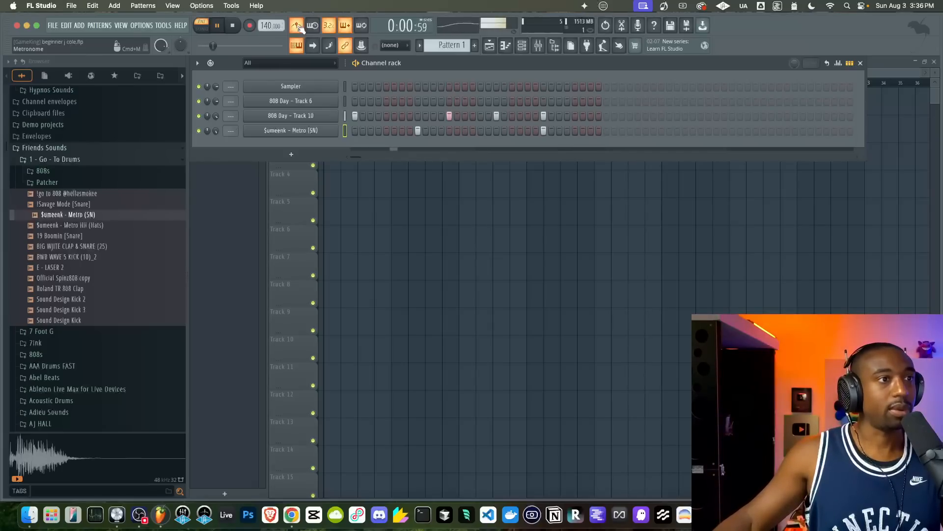
{"action": "key", "text": "space"}
Hide the channel rack and, in song mode, place Pattern 1 at bar 1 of Track 1 in the playlist
{"action": "key", "text": "F6"}
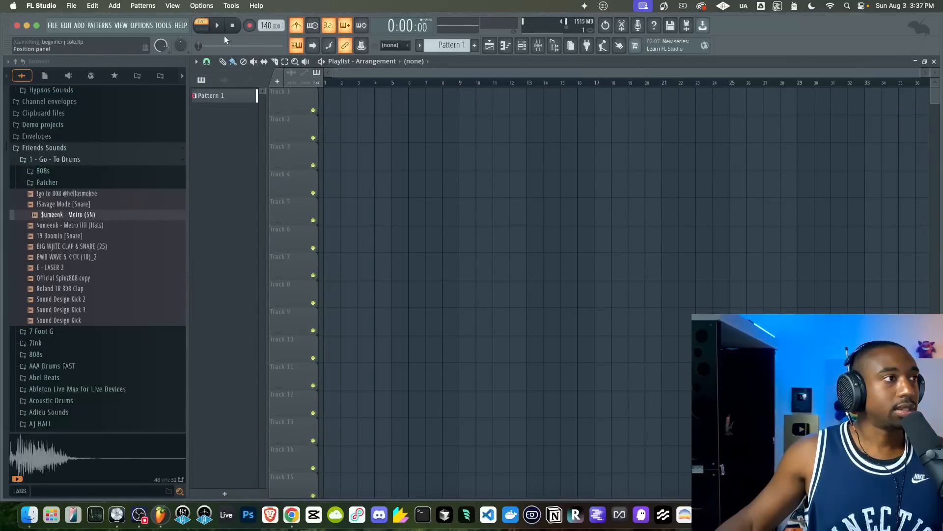
{"action": "left_click", "coordinate": [205, 28]}
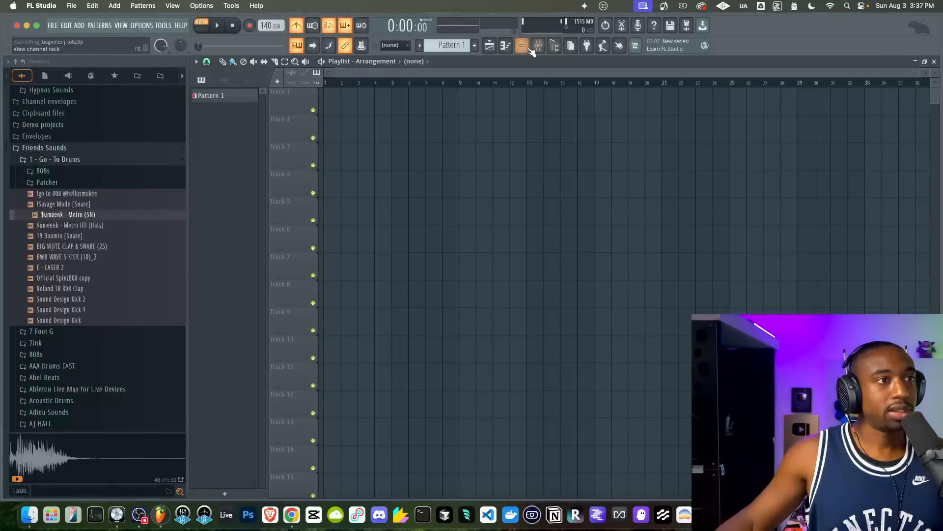
{"action": "left_click", "coordinate": [521, 45]}
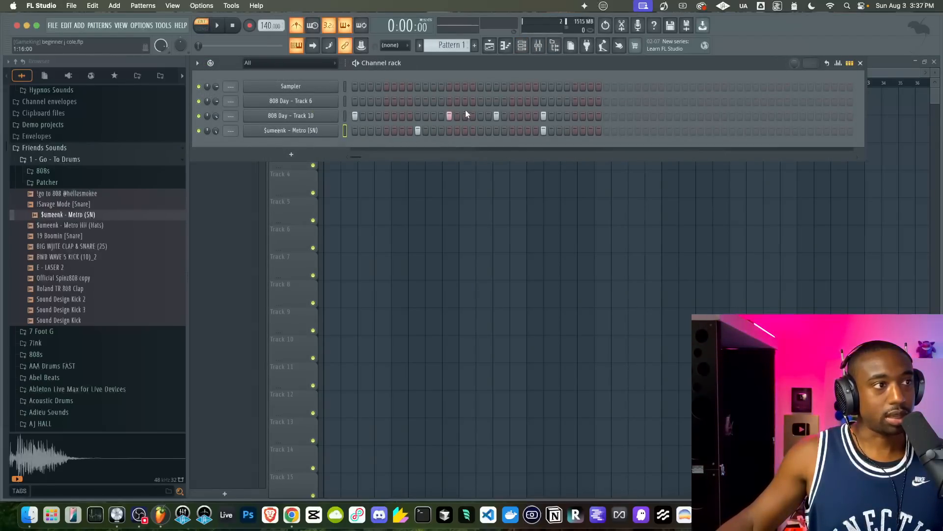
{"action": "left_click", "coordinate": [522, 46]}
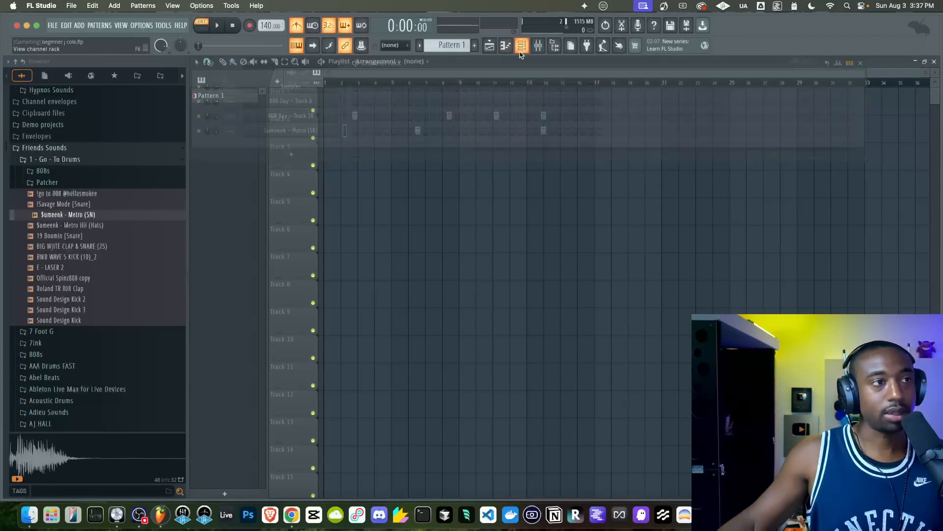
{"action": "left_click", "coordinate": [202, 28]}
{"action": "left_click", "coordinate": [335, 103]}
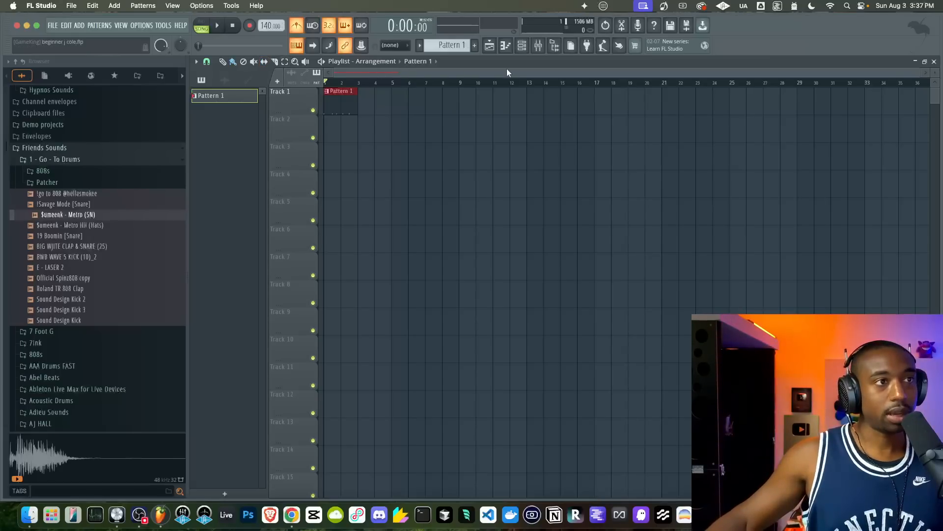
Set the playlist snap to none, try placing and moving another Pattern 1 clip freely on Track 1, and delete it
{"action": "left_click", "coordinate": [207, 61]}
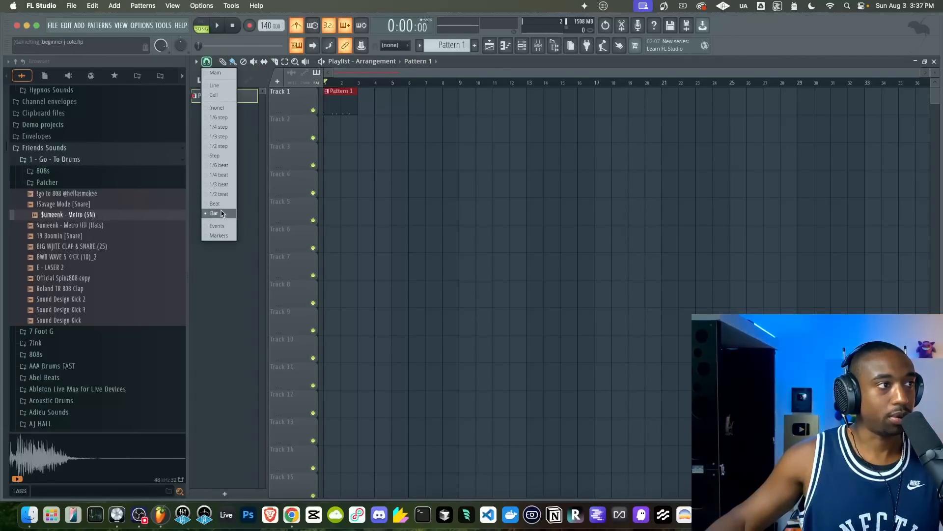
{"action": "left_click", "coordinate": [217, 108]}
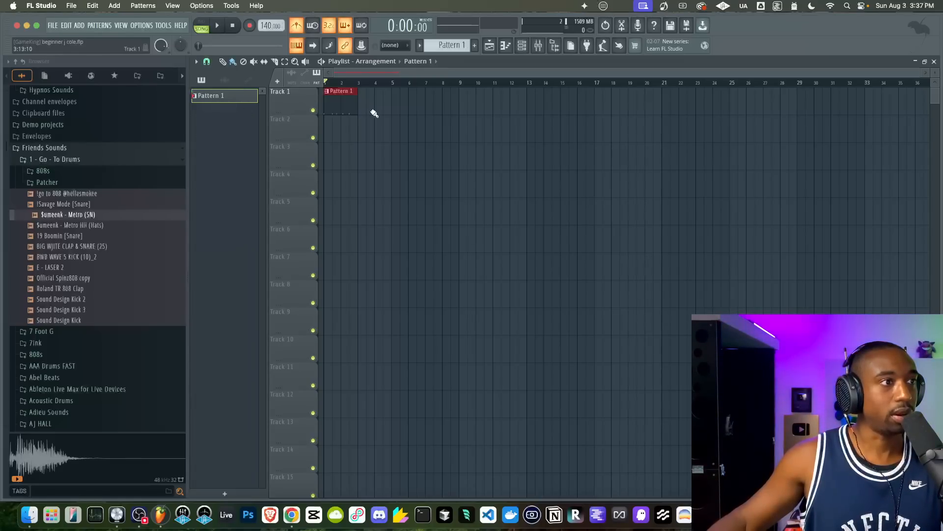
{"action": "left_click", "coordinate": [384, 108]}
{"action": "left_click_drag", "start_coordinate": [392, 105], "coordinate": [480, 101]}
{"action": "right_click", "coordinate": [480, 101]}
Set the playlist snap to Bar and delete the Pattern 1 clip from Track 1
{"action": "left_click", "coordinate": [206, 62]}
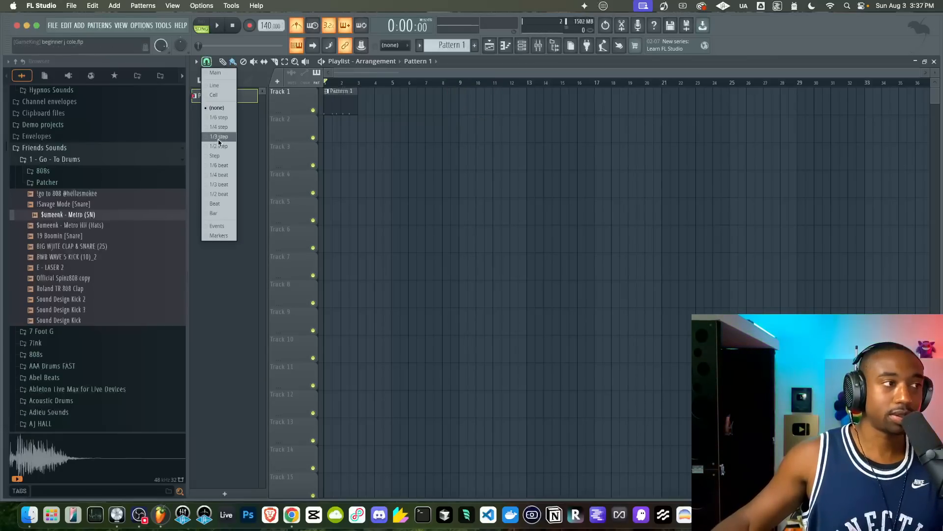
{"action": "left_click", "coordinate": [219, 215]}
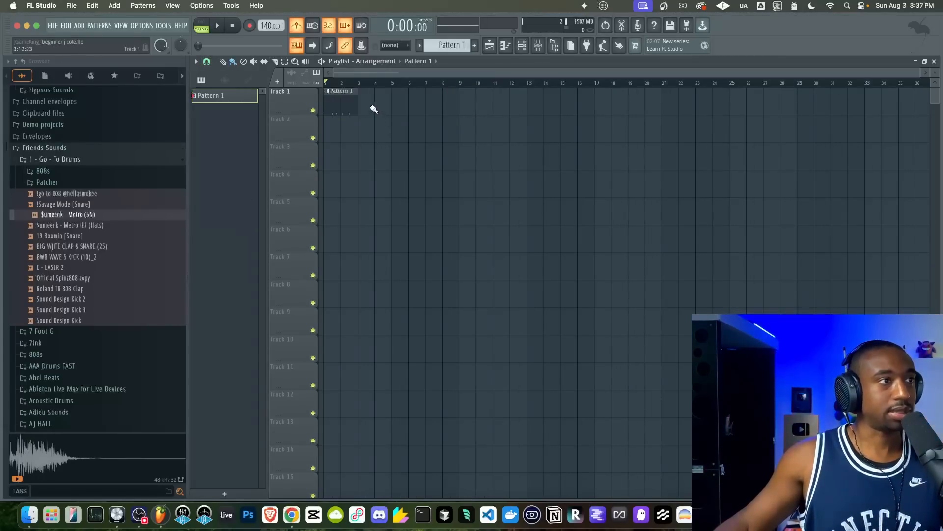
{"action": "right_click", "coordinate": [351, 103]}
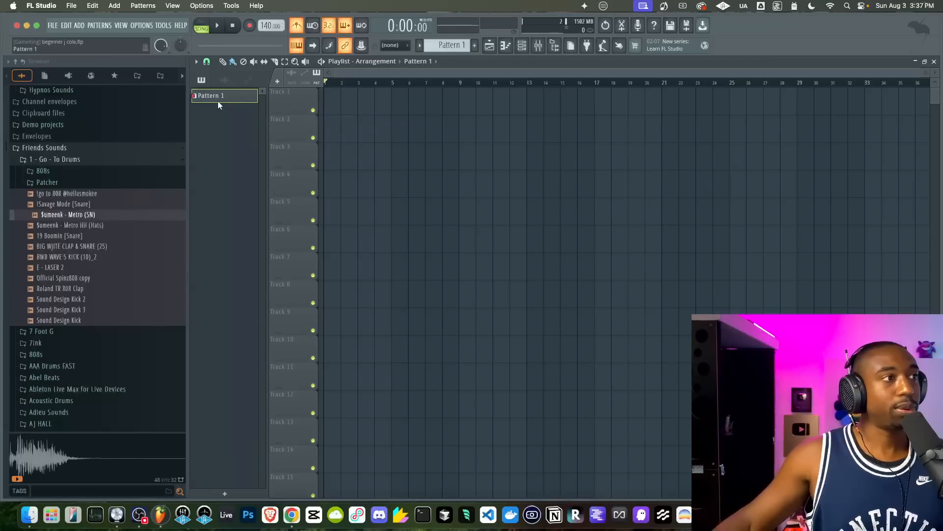
Show the playlist's picker panel and place Pattern 1 from it at bar 1 of Track 1
{"action": "left_click", "coordinate": [197, 62]}
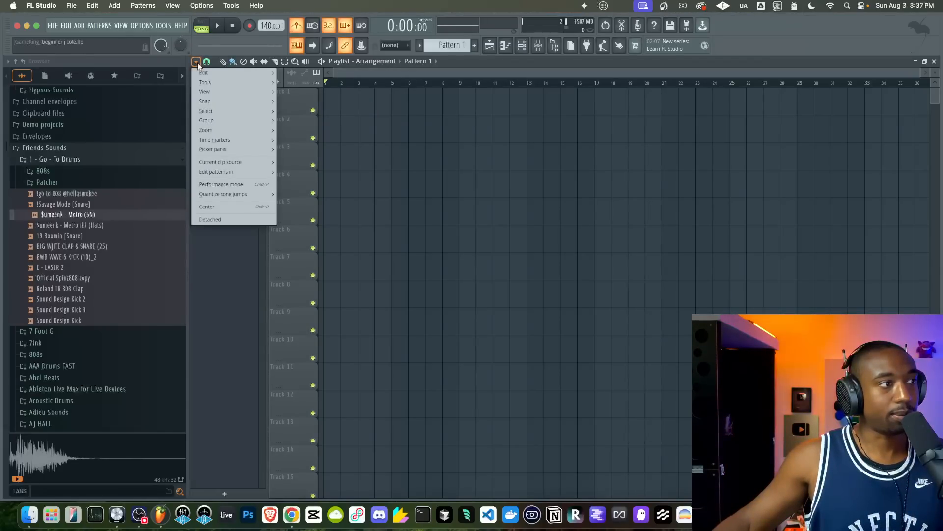
{"action": "mouse_move", "coordinate": [226, 149]}
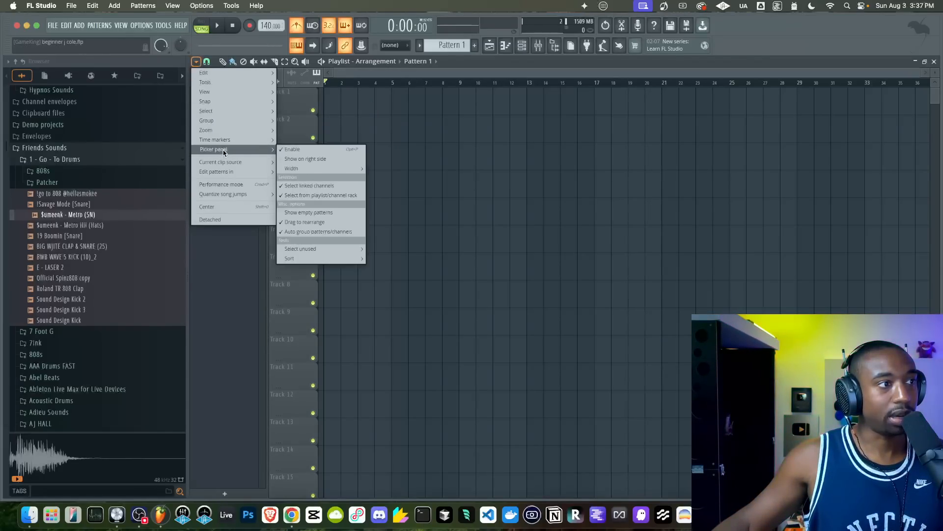
{"action": "left_click", "coordinate": [314, 150]}
{"action": "left_click_drag", "start_coordinate": [231, 93], "coordinate": [342, 93]}
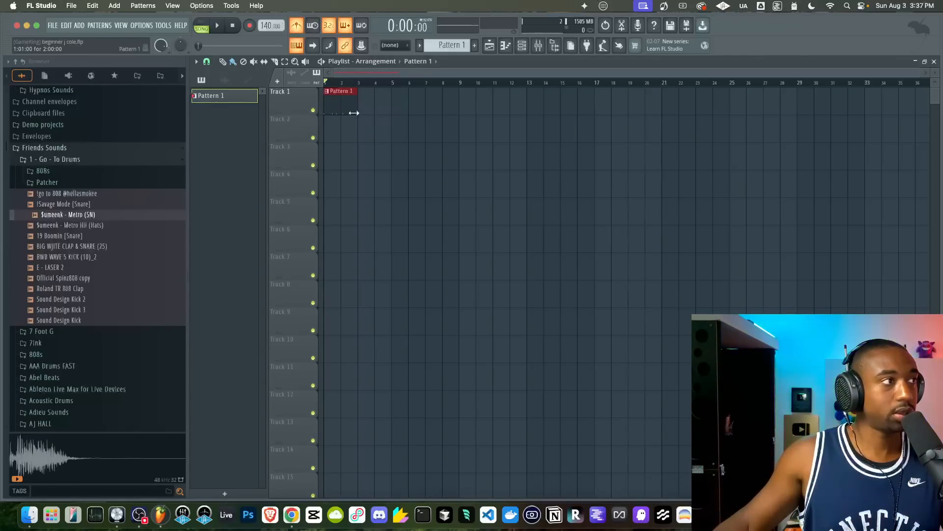
Duplicate the Pattern 1 clip three times end to end on Track 1, filling bars 1 to 8
{"action": "scroll", "coordinate": [354, 113], "scroll_direction": "up", "scroll_amount": 5}
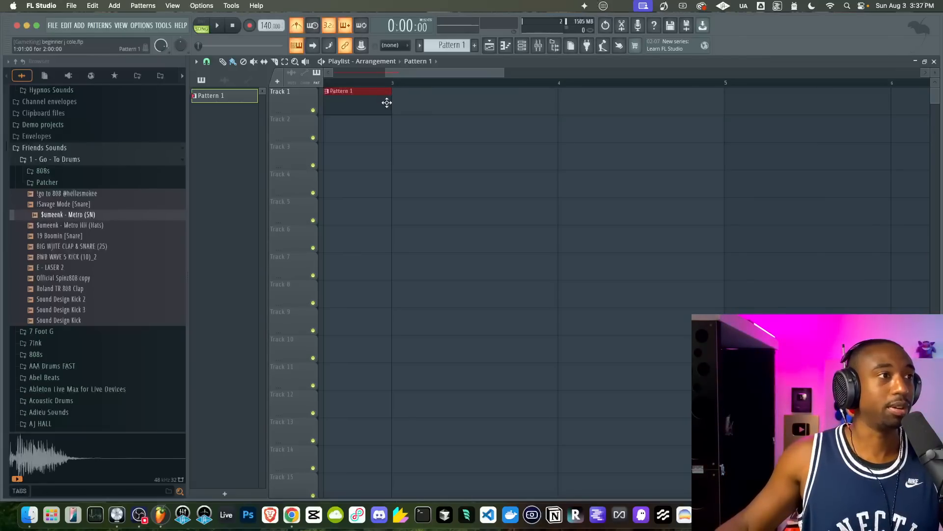
{"action": "scroll", "coordinate": [402, 119], "scroll_direction": "down", "scroll_amount": 5}
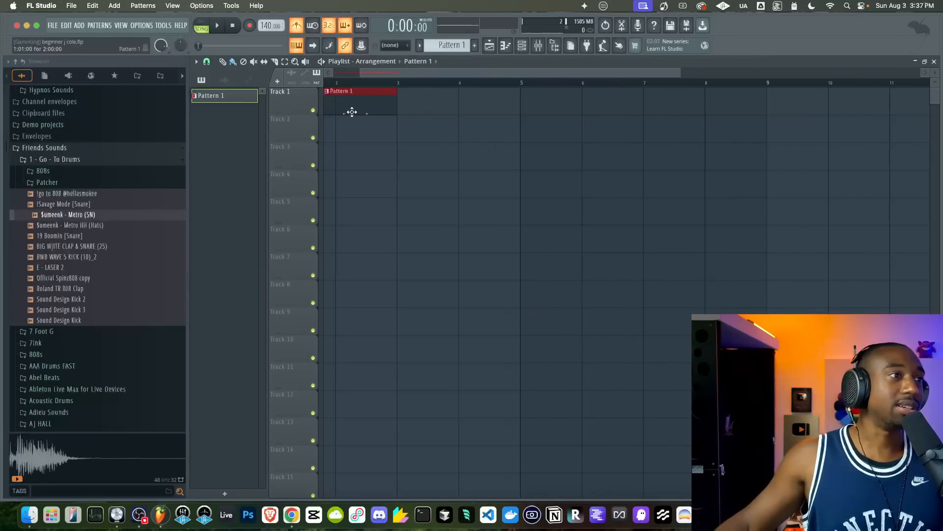
{"action": "scroll", "coordinate": [359, 109], "scroll_direction": "down", "scroll_amount": 3}
{"action": "key", "text": "ctrl+b"}
{"action": "key", "text": "ctrl+b"}
{"action": "key", "text": "ctrl+b"}
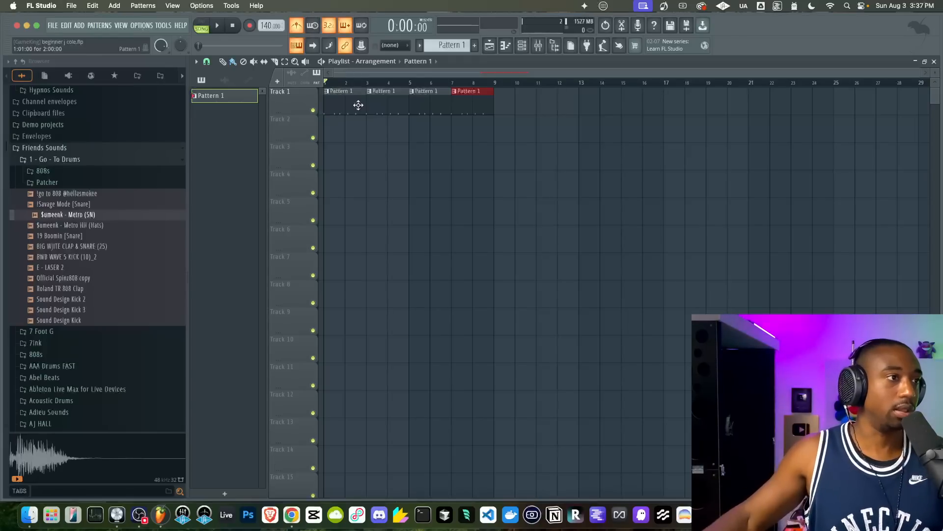
Delete the three duplicate Pattern 1 clips from Track 1, keeping only the one at bar 1
{"action": "scroll", "coordinate": [358, 105], "scroll_direction": "up", "scroll_amount": 4}
{"action": "left_click_drag", "start_coordinate": [472, 101], "coordinate": [692, 101]}
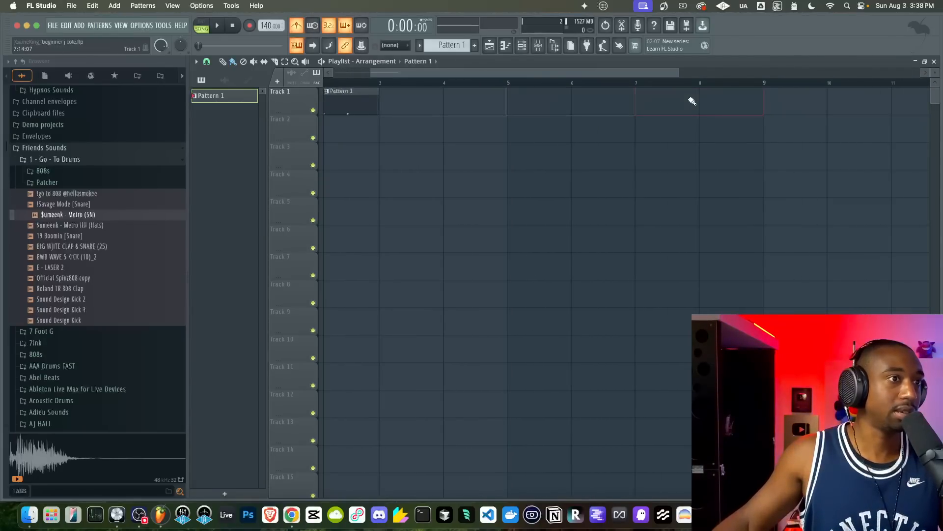
{"action": "scroll", "coordinate": [398, 134], "scroll_direction": "up", "scroll_amount": 2}
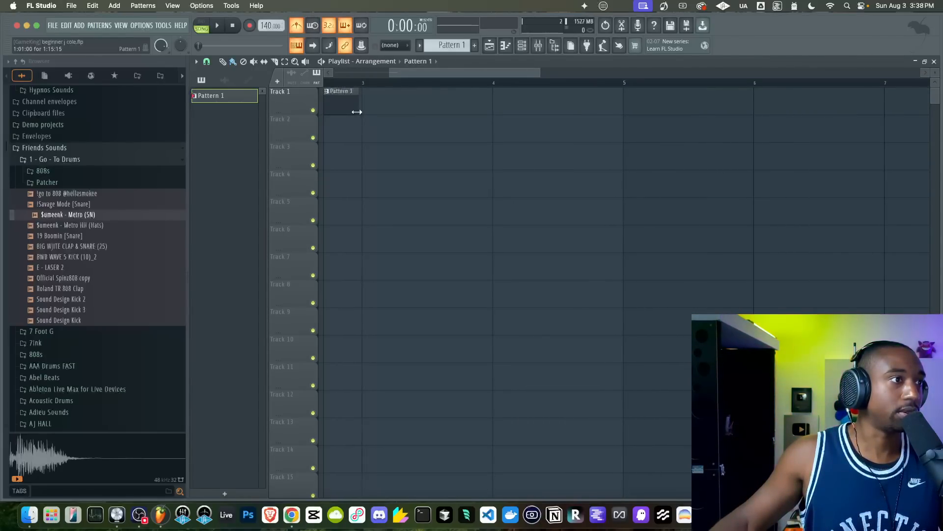
{"action": "scroll", "coordinate": [357, 112], "scroll_direction": "up", "scroll_amount": 4}
{"action": "key", "text": "ctrl+z"}
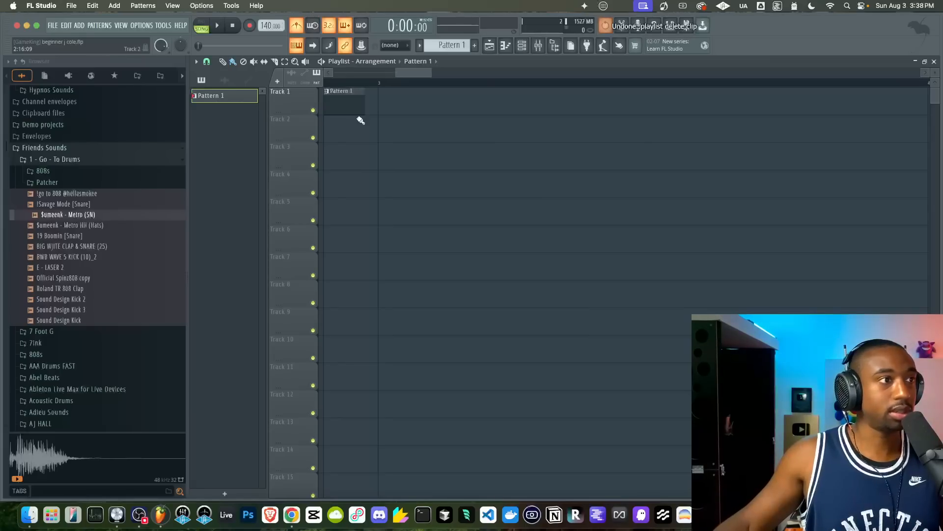
Extend the Pattern 1 clip to bar 4, slice it at bar 3 and remove the excess, leaving a clip exactly two bars long
{"action": "scroll", "coordinate": [361, 120], "scroll_direction": "up", "scroll_amount": 3}
{"action": "left_click_drag", "start_coordinate": [430, 105], "coordinate": [436, 109]}
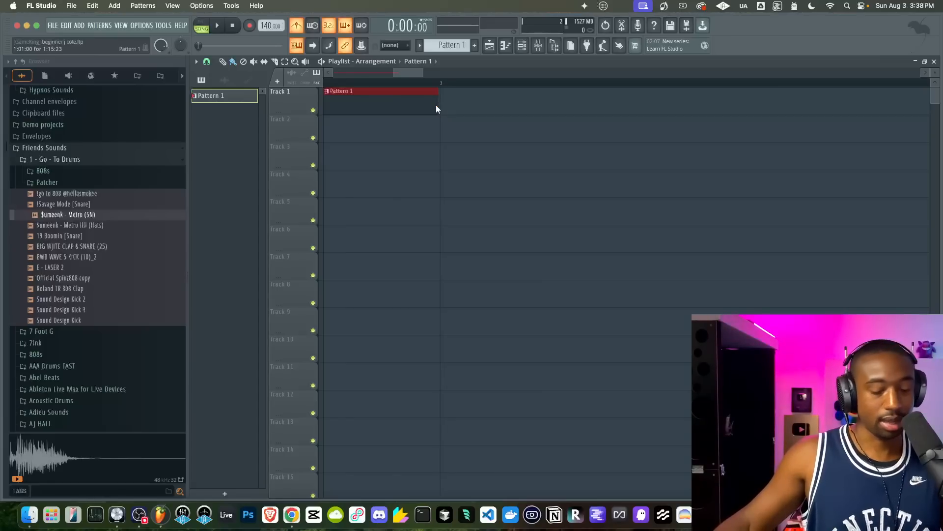
{"action": "scroll", "coordinate": [436, 110], "scroll_direction": "up", "scroll_amount": 3}
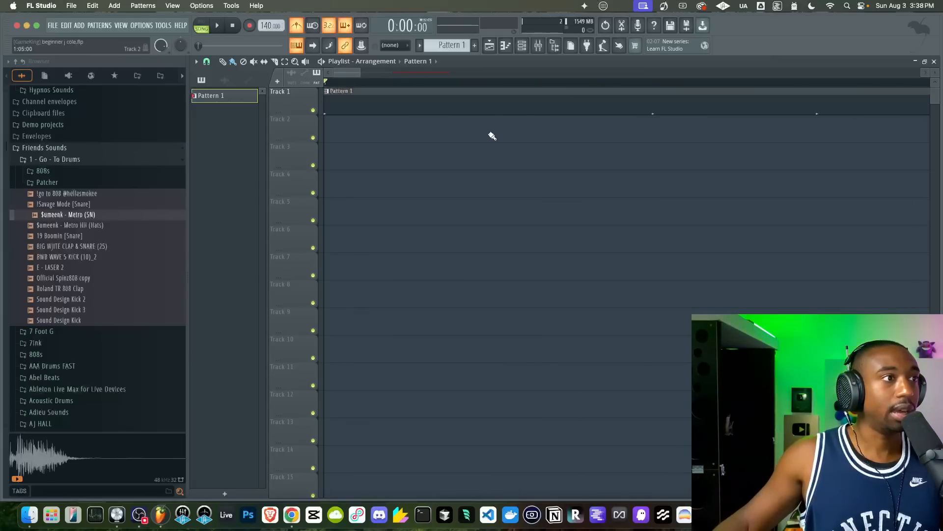
{"action": "scroll", "coordinate": [533, 126], "scroll_direction": "down", "scroll_amount": 4}
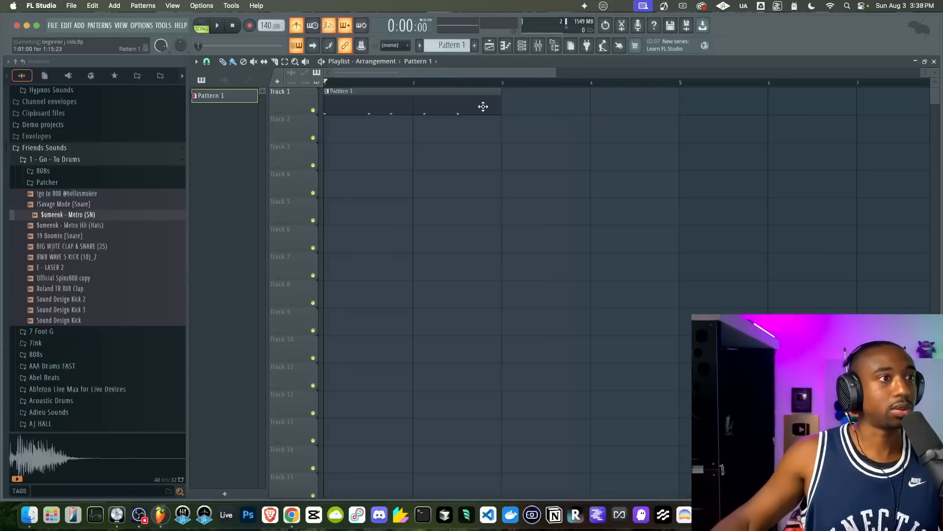
{"action": "scroll", "coordinate": [484, 107], "scroll_direction": "up", "scroll_amount": 2}
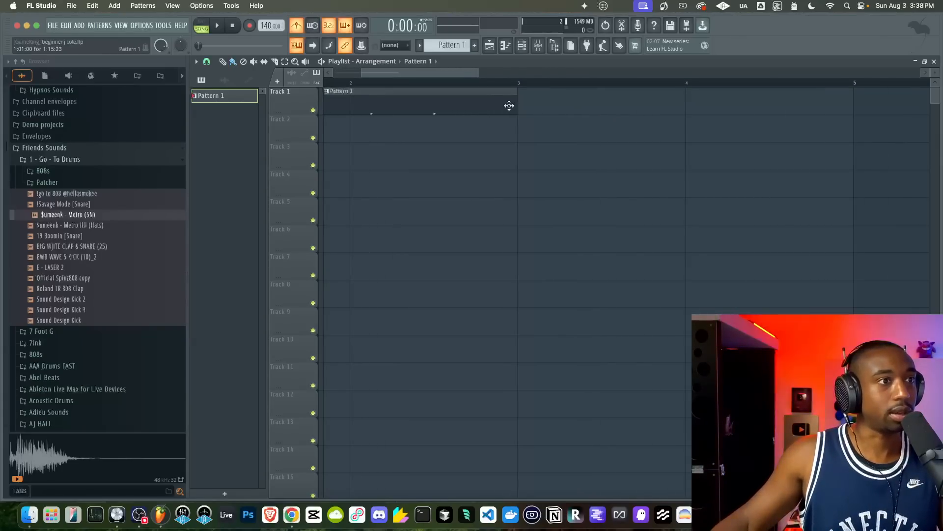
{"action": "left_click_drag", "start_coordinate": [514, 105], "coordinate": [686, 105]}
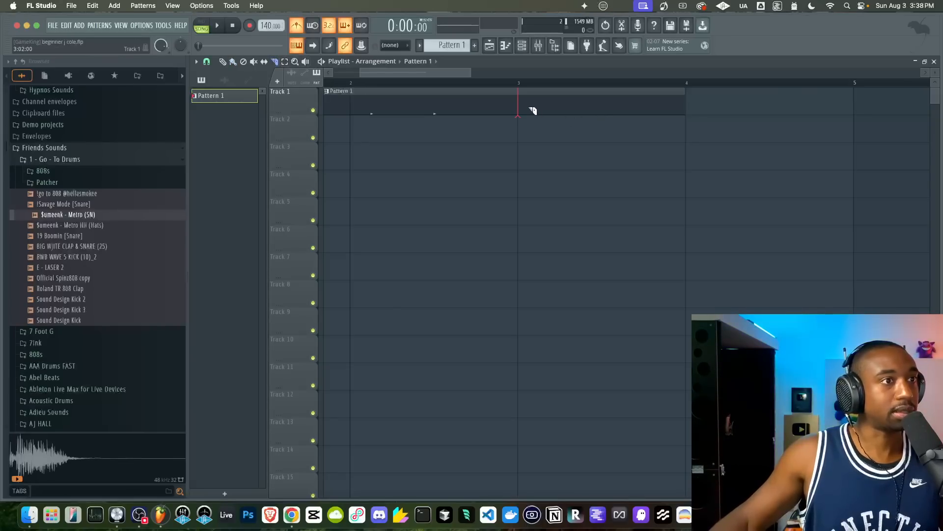
{"action": "key", "text": "ctrl+z"}
{"action": "left_click", "coordinate": [223, 61]}
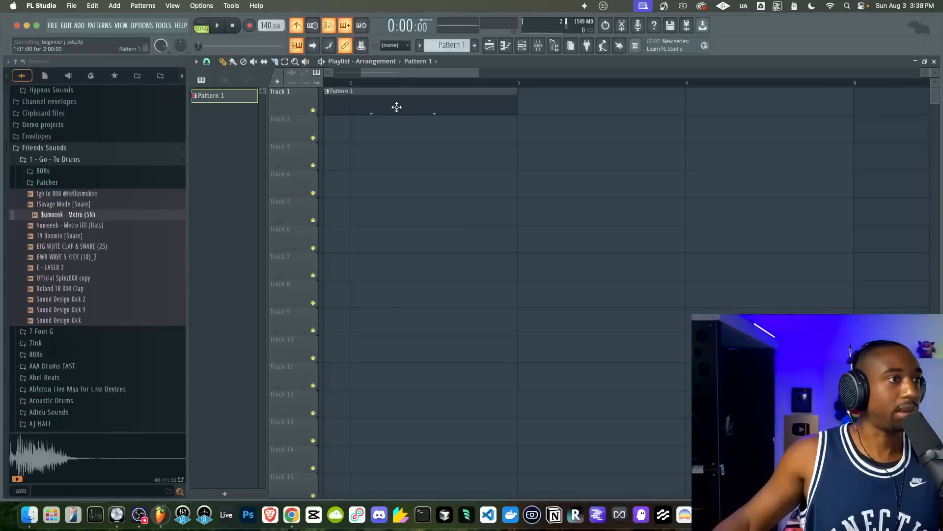
Duplicate the two-bar Pattern 1 clip seven times end to end on Track 1, filling bars 1 to 16, and save the project
{"action": "scroll", "coordinate": [393, 106], "scroll_direction": "down", "scroll_amount": 5}
{"action": "scroll", "coordinate": [377, 106], "scroll_direction": "down", "scroll_amount": 3}
{"action": "left_click", "coordinate": [331, 90]}
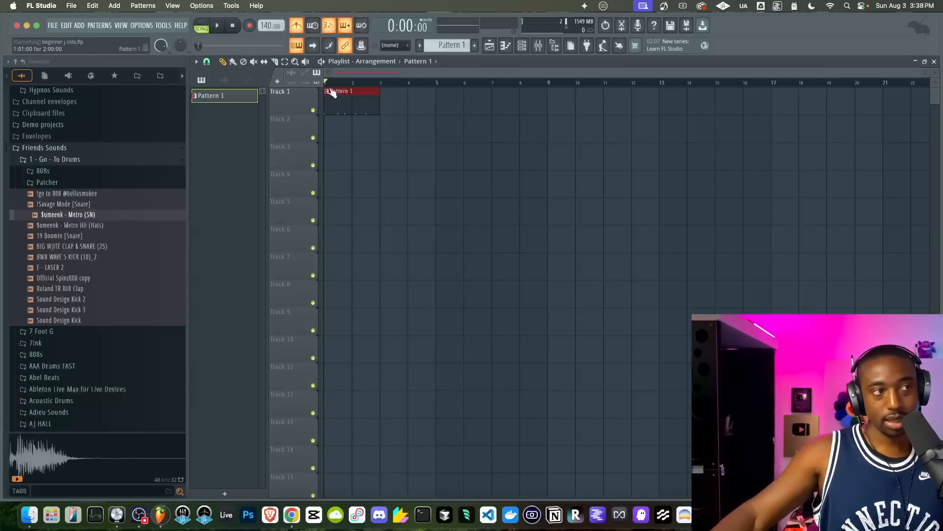
{"action": "key", "text": "ctrl+b"}
{"action": "key", "text": "ctrl+b"}
{"action": "key", "text": "ctrl+b"}
{"action": "key", "text": "ctrl+b"}
{"action": "key", "text": "ctrl+b"}
{"action": "key", "text": "ctrl+b"}
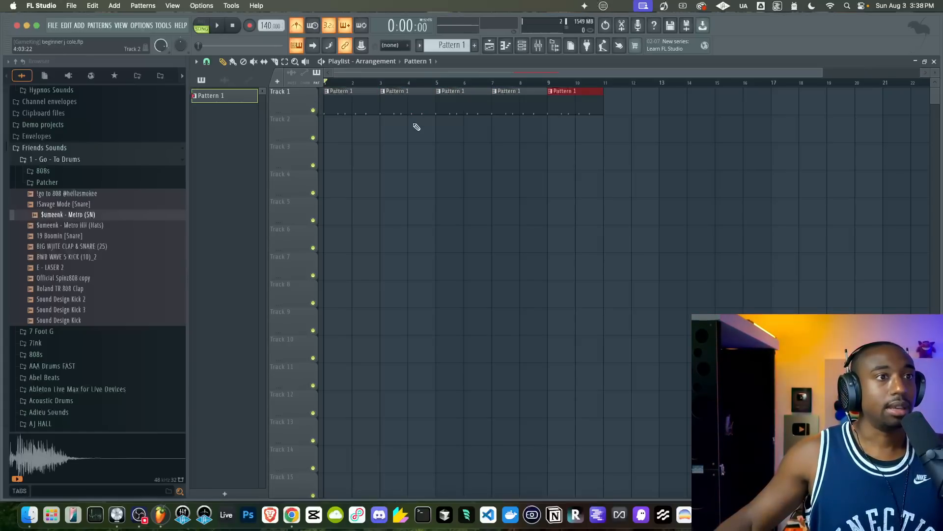
{"action": "key", "text": "ctrl+b"}
{"action": "key", "text": "ctrl+s"}
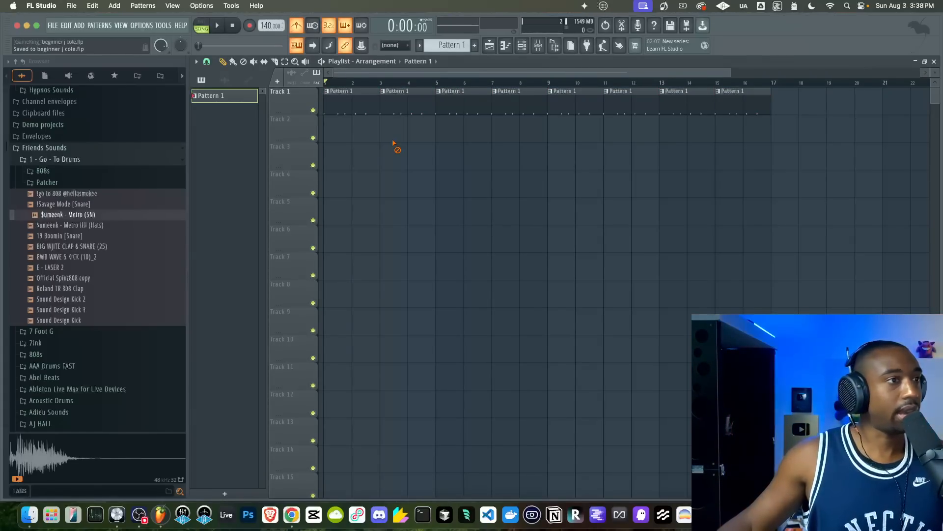
Play the Track 1 arrangement from the start while viewing Pattern 1's steps in the channel rack, and stop playback
{"action": "scroll", "coordinate": [394, 143], "scroll_direction": "down", "scroll_amount": 4}
{"action": "key", "text": "space"}
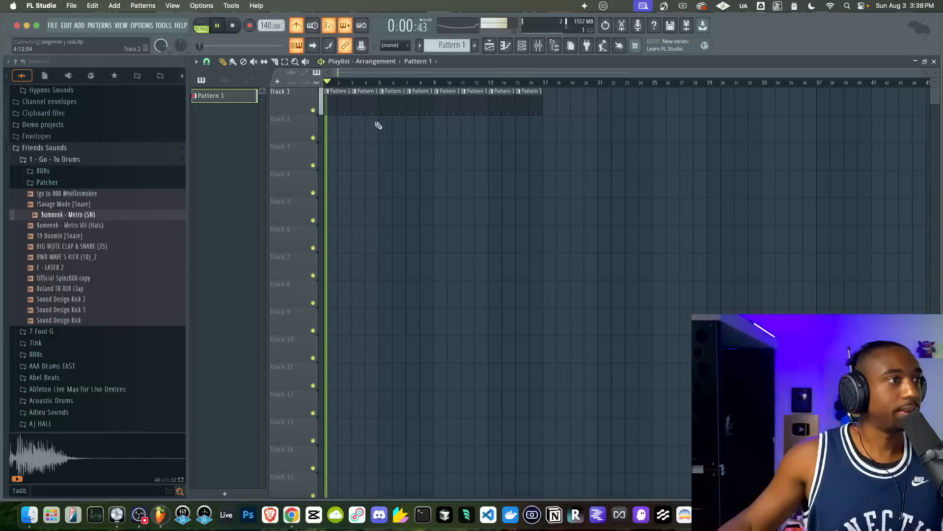
{"action": "left_click", "coordinate": [522, 49]}
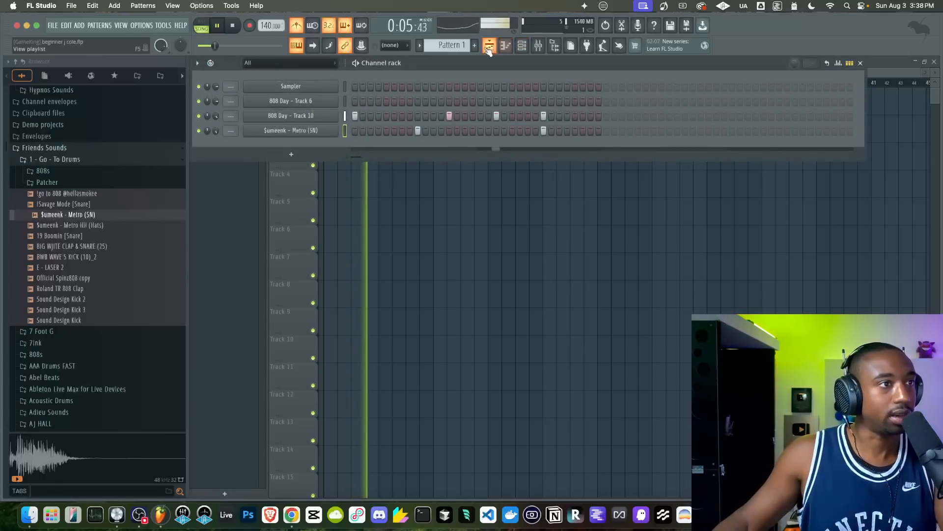
{"action": "key", "text": "space"}
Create the empty Pattern 2 and delete the unused Sampler channel from the channel rack
{"action": "left_click", "coordinate": [522, 47]}
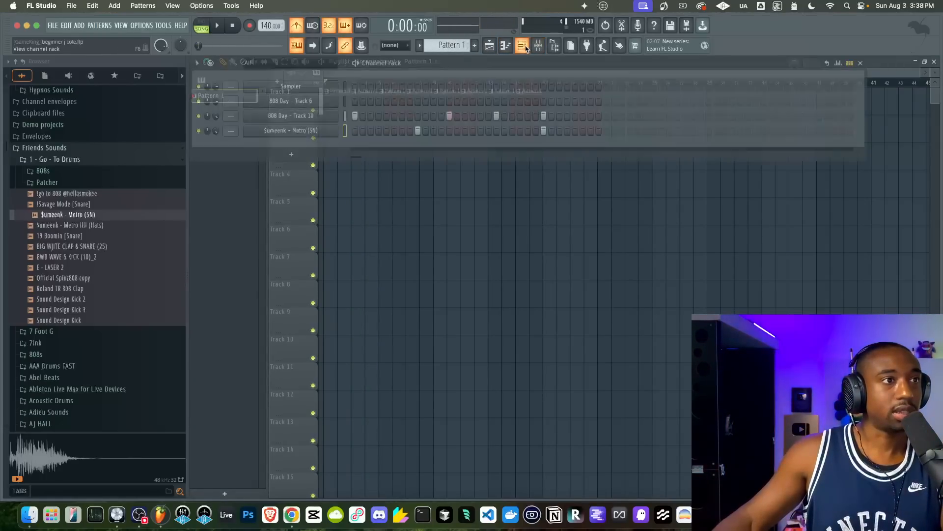
{"action": "left_click", "coordinate": [449, 45]}
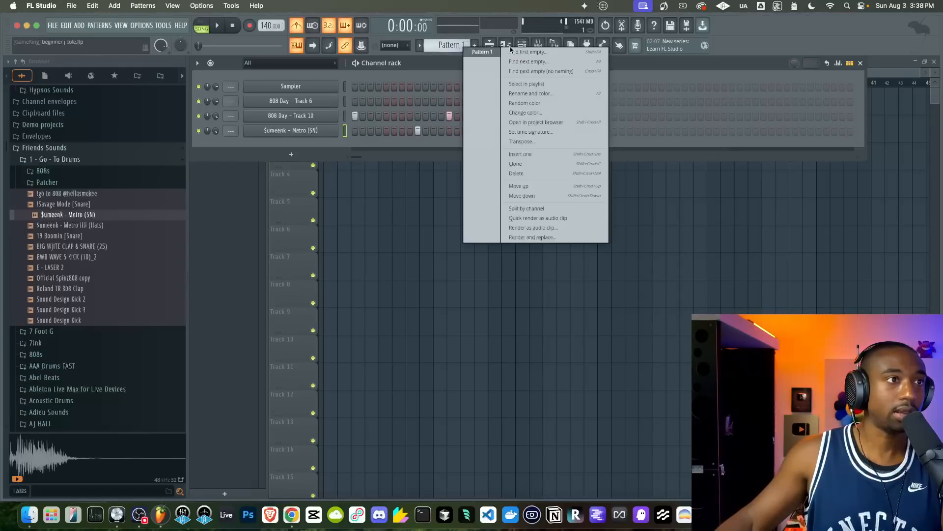
{"action": "left_click", "coordinate": [553, 52]}
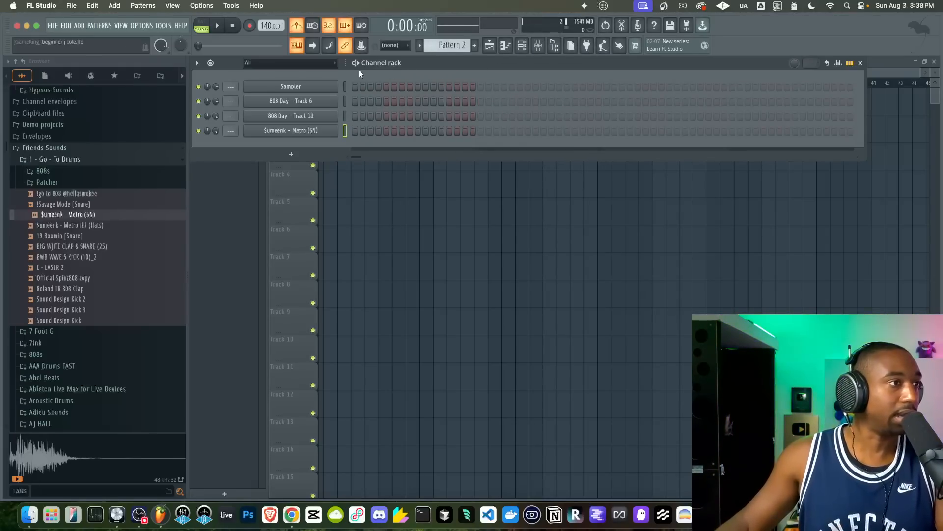
{"action": "right_click", "coordinate": [315, 86]}
{"action": "left_click", "coordinate": [358, 162]}
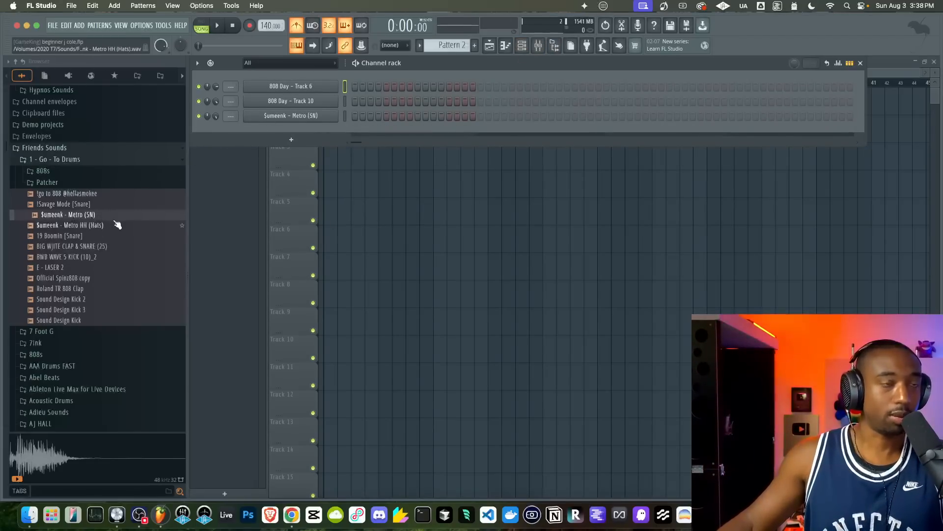
Audition the Metro HH (Hats) sample against the playing beat, add it to the channel rack as a new channel, and stop playback
{"action": "key", "text": "space"}
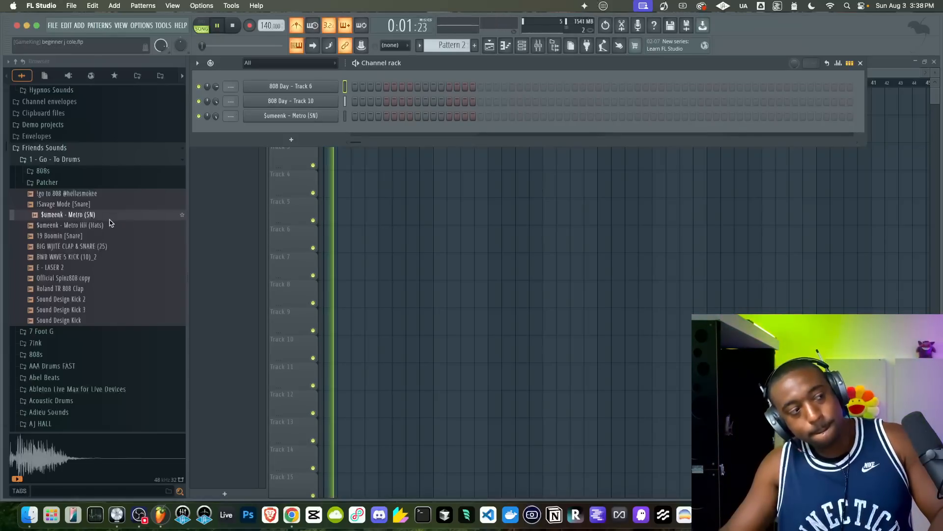
{"action": "left_click", "coordinate": [101, 226]}
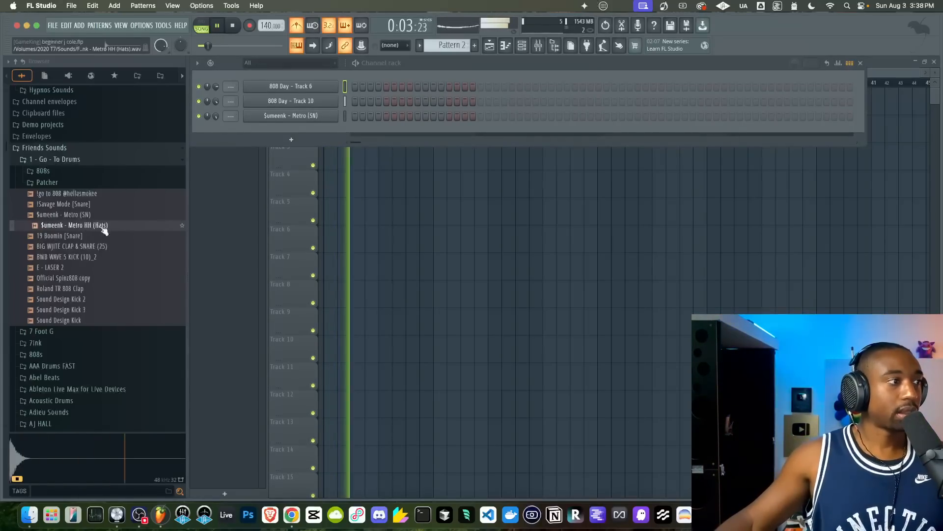
{"action": "right_click", "coordinate": [101, 227]}
{"action": "left_click", "coordinate": [123, 242]}
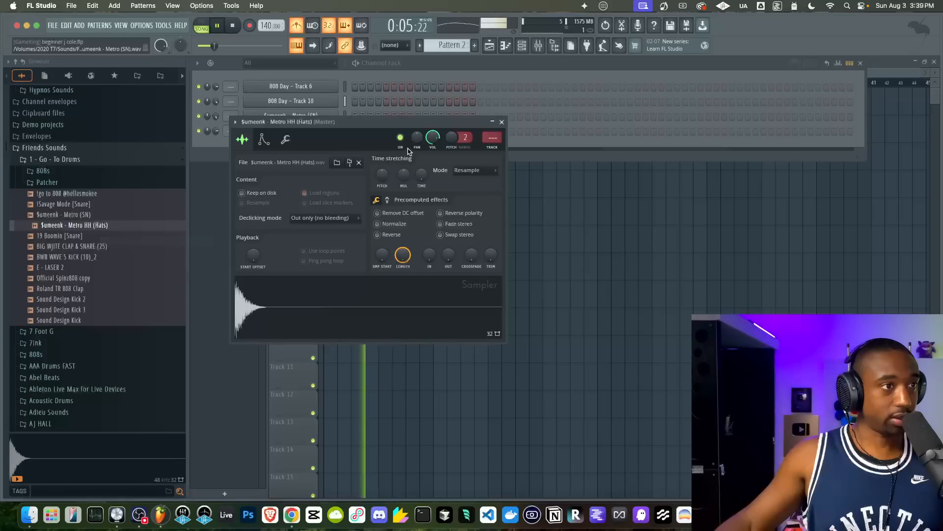
{"action": "left_click", "coordinate": [502, 122]}
{"action": "key", "text": "space"}
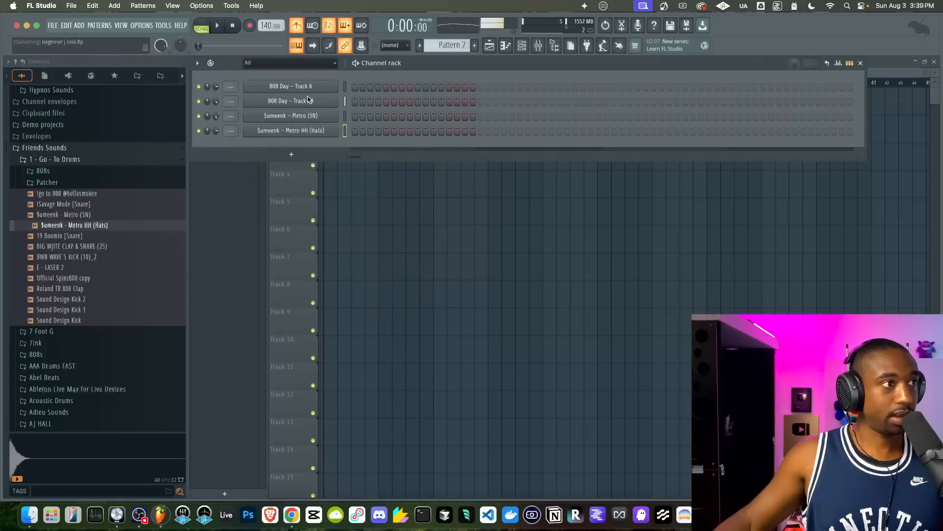
Add a hi-hat step in bar 3 of Pattern 2 to lengthen it, and fill the Metro HH (Hats) channel on every 2 steps
{"action": "right_click", "coordinate": [336, 130]}
{"action": "left_click", "coordinate": [567, 137]}
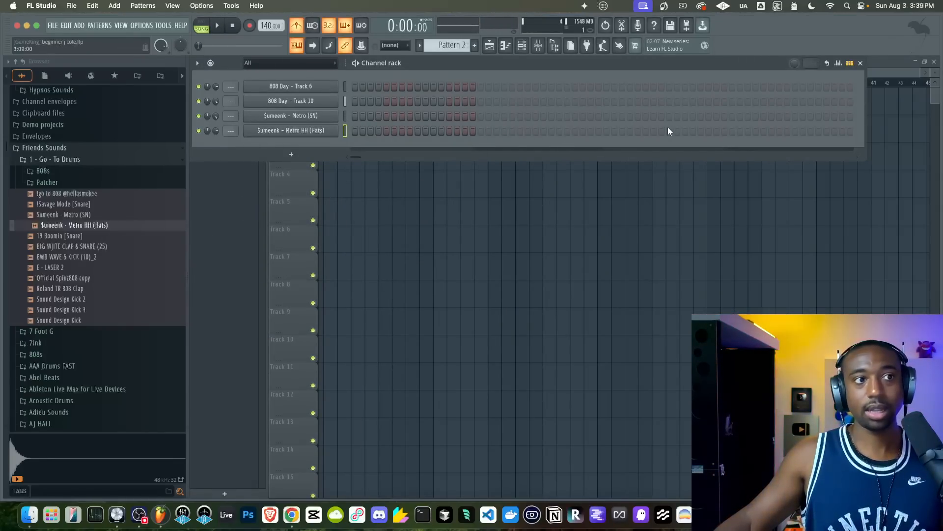
{"action": "left_click", "coordinate": [630, 131]}
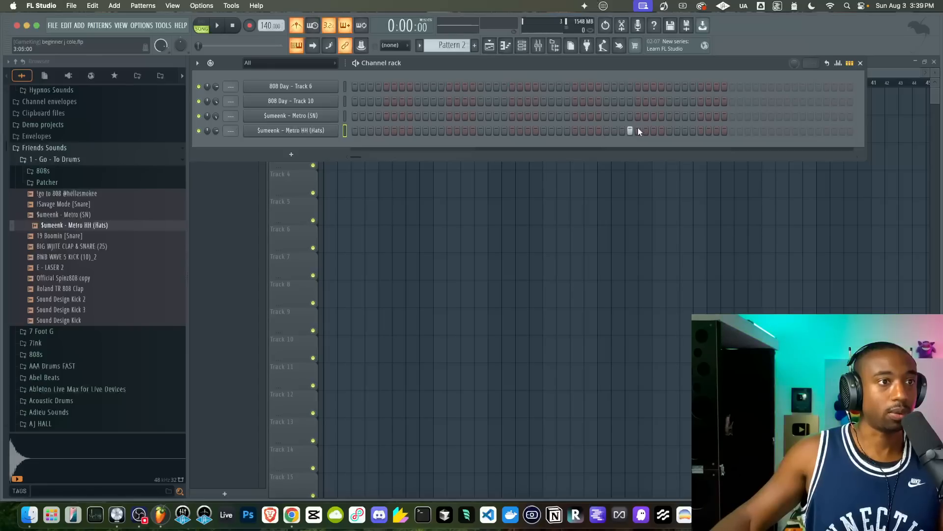
{"action": "right_click", "coordinate": [317, 130]}
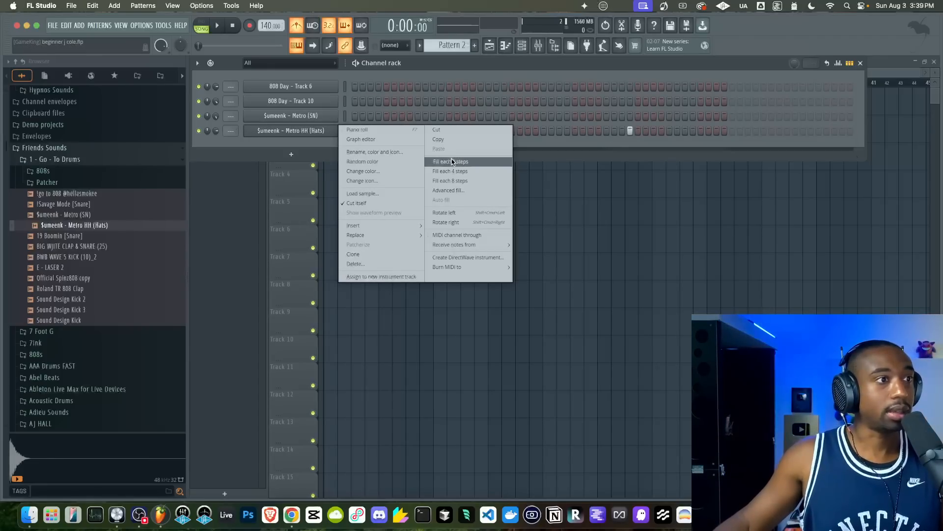
{"action": "left_click", "coordinate": [450, 162]}
Place Pattern 2 at bar 1 of Track 2 and clear its hi-hat steps in bar 3 so the pattern spans two bars
{"action": "key", "text": "F6"}
{"action": "left_click", "coordinate": [325, 132]}
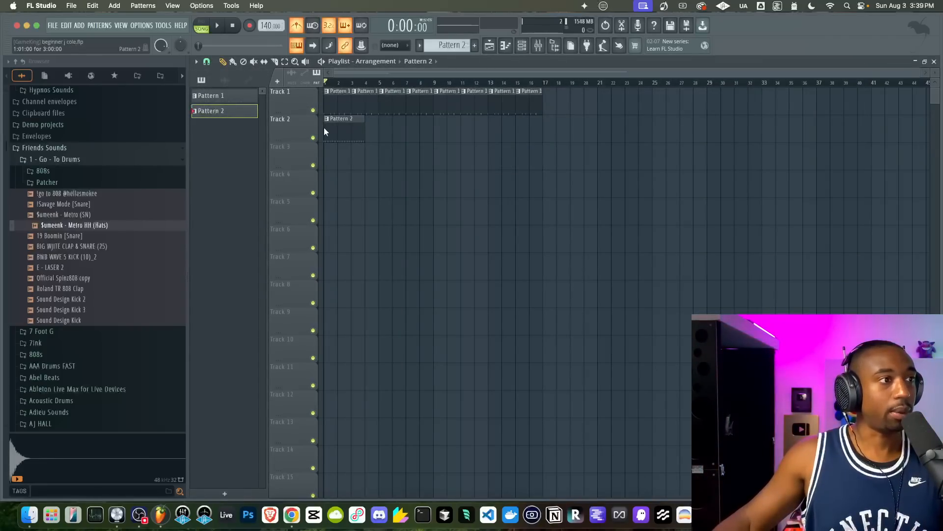
{"action": "left_click", "coordinate": [522, 45]}
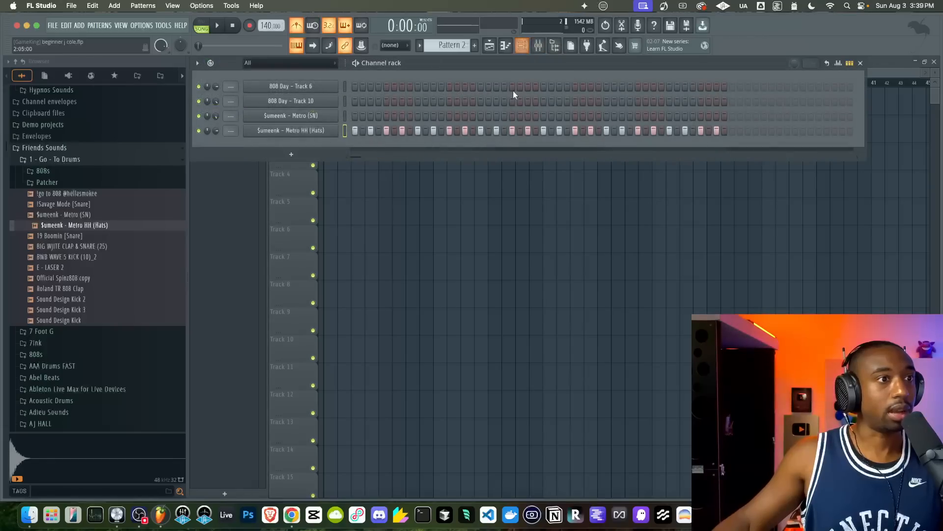
{"action": "key", "text": "F6"}
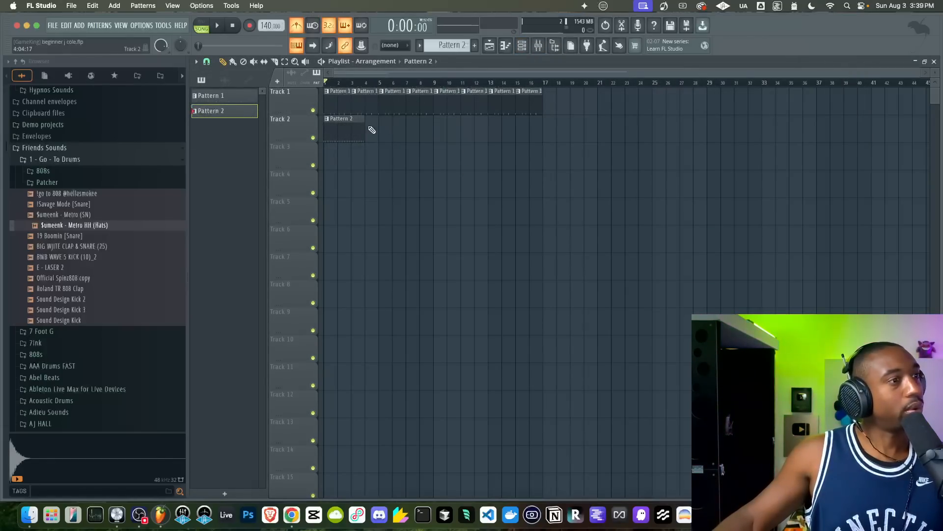
{"action": "left_click", "coordinate": [522, 46]}
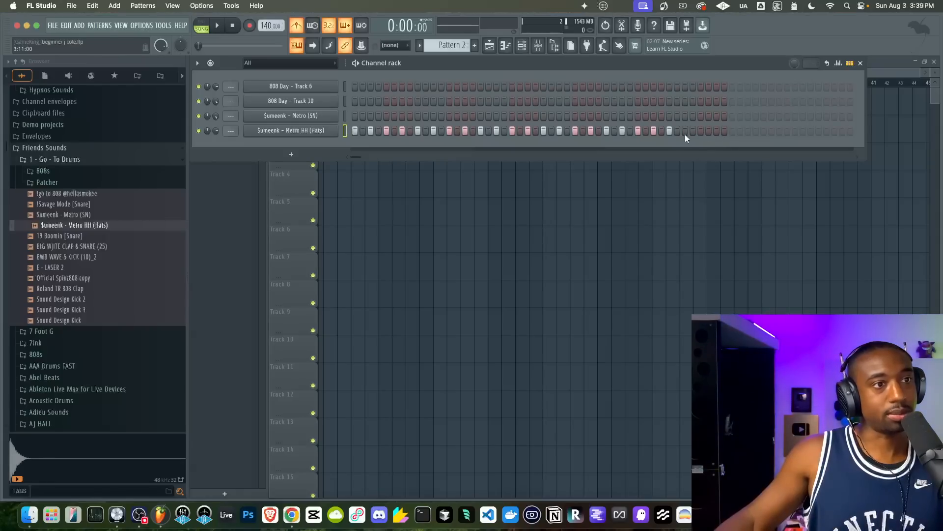
{"action": "key", "text": "F6"}
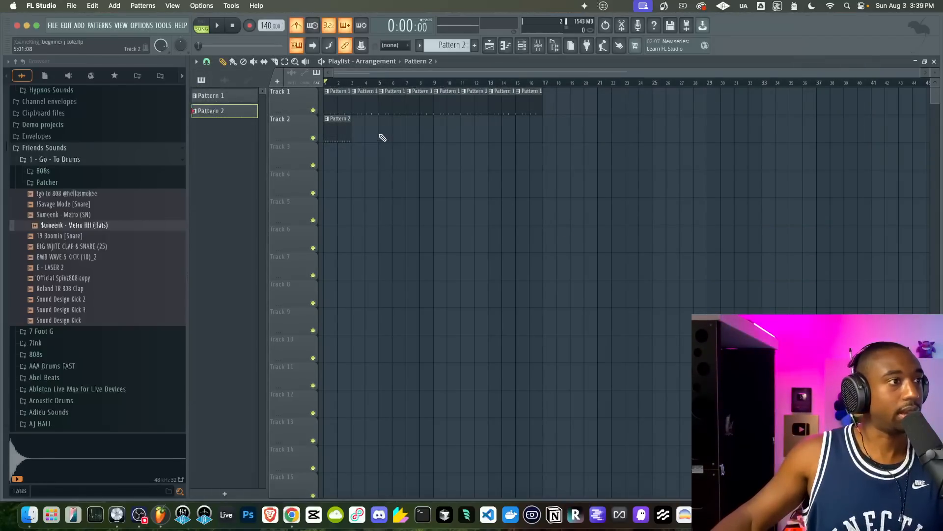
Duplicate the Pattern 2 clip seven times end to end on Track 2, filling bars 1 to 16
{"action": "left_click", "coordinate": [335, 137]}
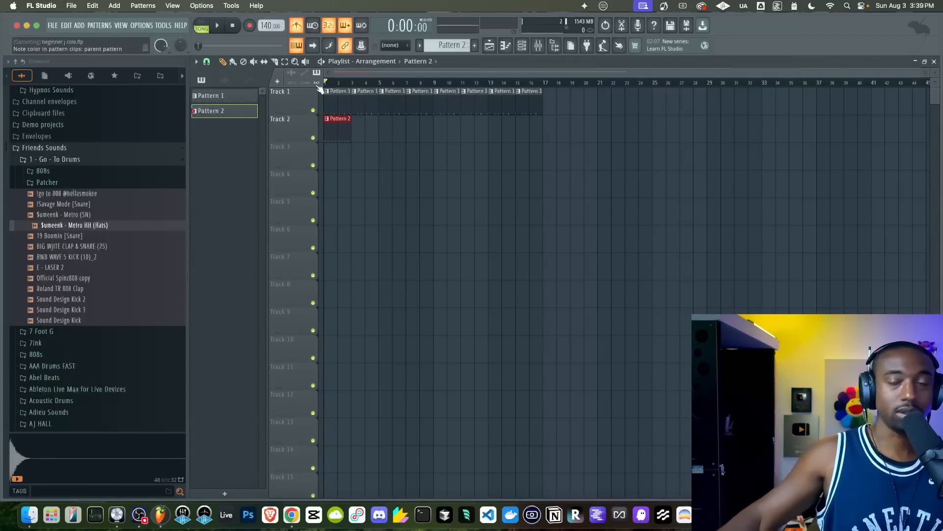
{"action": "left_click_drag", "start_coordinate": [359, 147], "coordinate": [339, 137]}
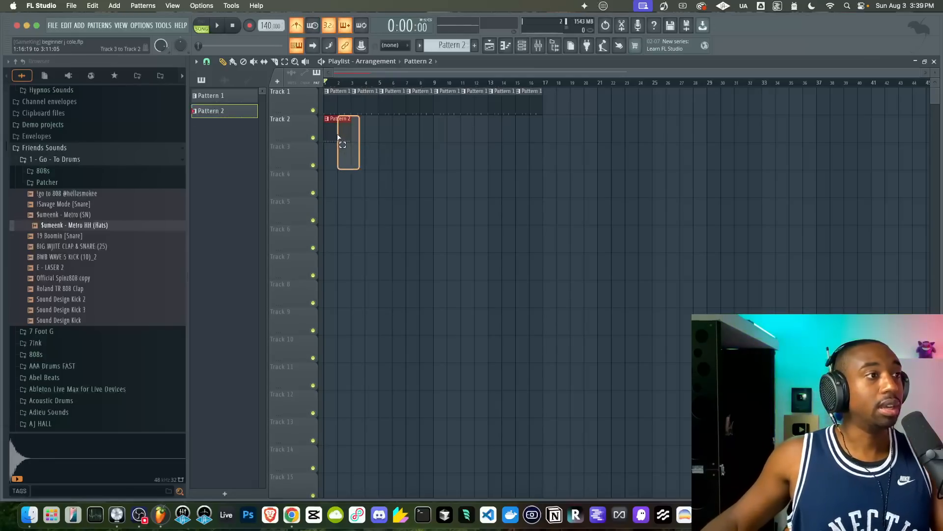
{"action": "key", "text": "ctrl+b"}
{"action": "key", "text": "ctrl+b"}
{"action": "key", "text": "ctrl+b"}
{"action": "key", "text": "ctrl+b"}
{"action": "key", "text": "ctrl+b"}
{"action": "key", "text": "ctrl+b"}
{"action": "key", "text": "ctrl+b"}
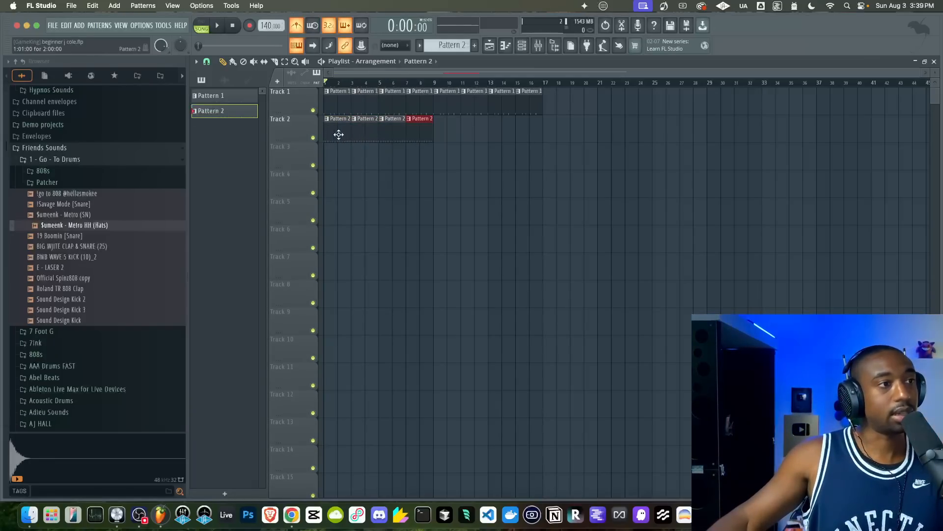
Play the two-track arrangement from the start and look at the audio settings
{"action": "key", "text": "space"}
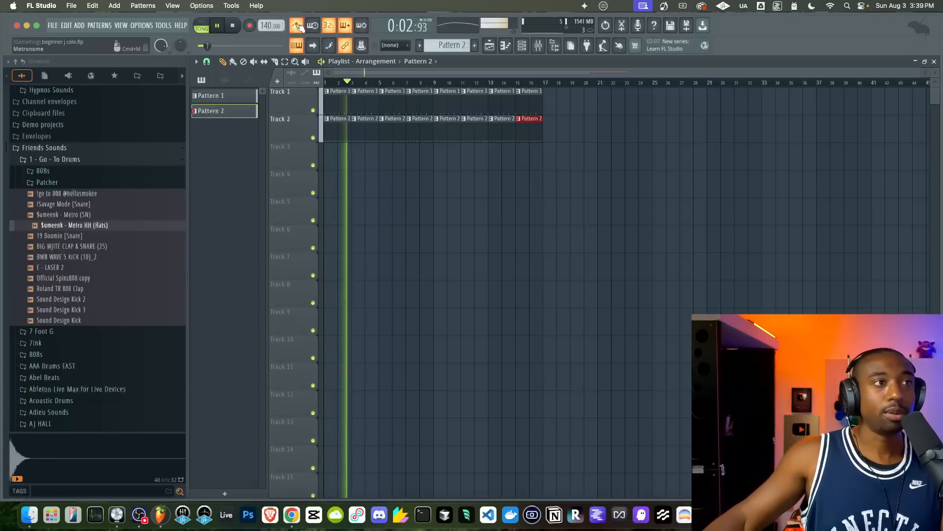
{"action": "left_click", "coordinate": [143, 25]}
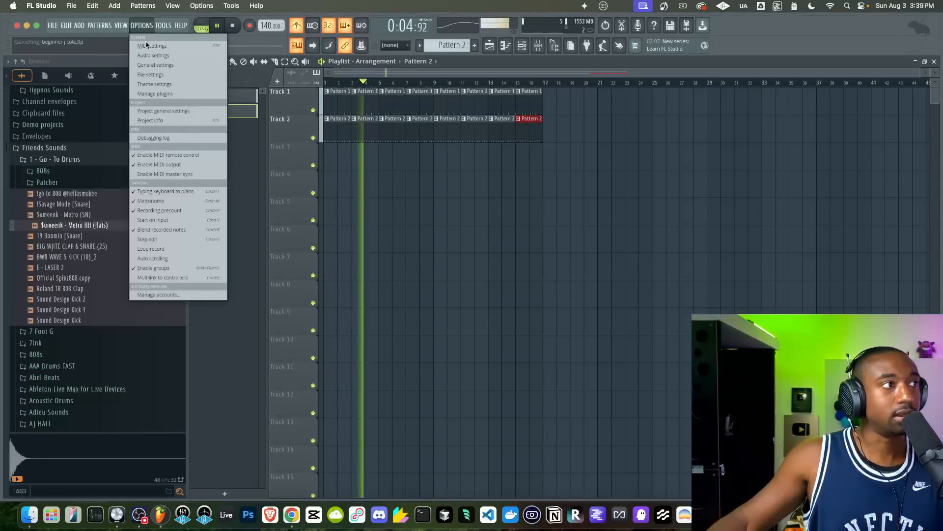
{"action": "left_click", "coordinate": [147, 55]}
{"action": "left_click", "coordinate": [627, 44]}
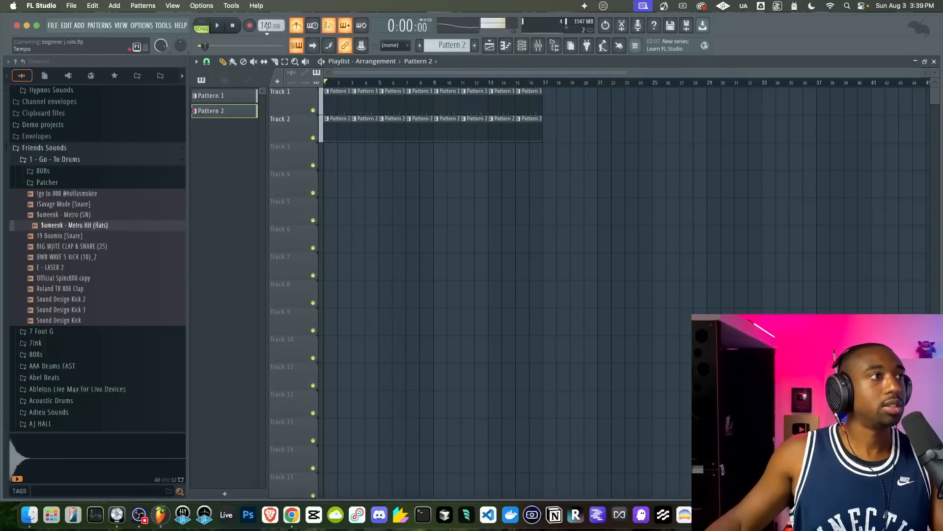
Set the project tempo to 174 BPM and replay the arrangement with the metronome turned off
{"action": "key", "text": "space"}
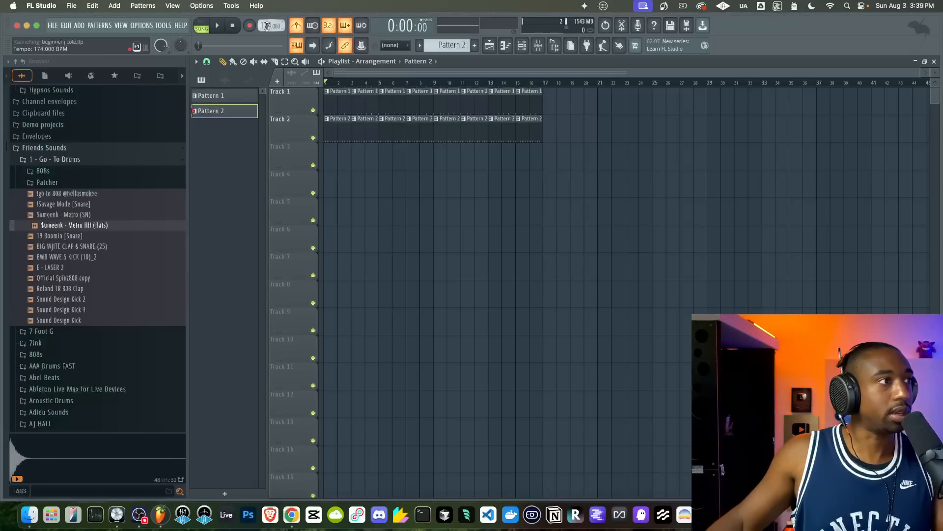
{"action": "key", "text": "space"}
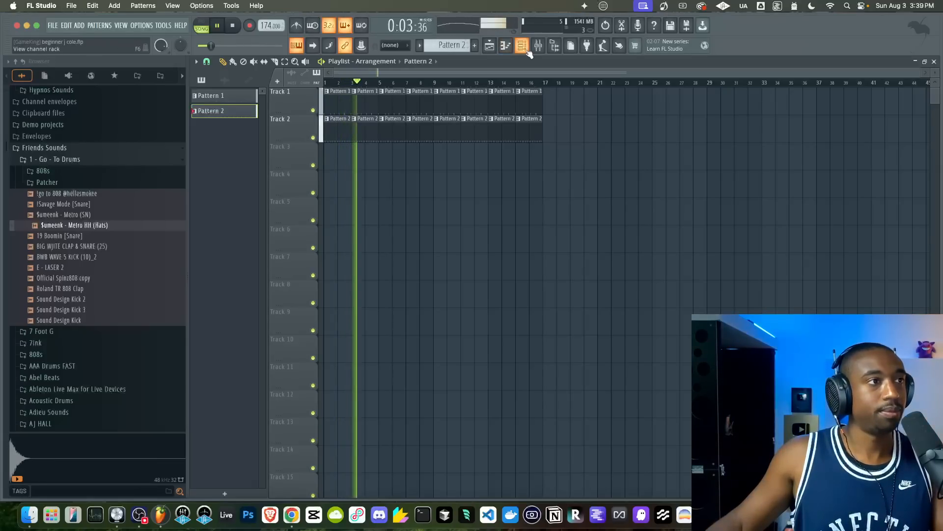
Lower the Metro HH (Hats) channel volume to about 57% in the channel rack while the beat plays
{"action": "key", "text": "F6"}
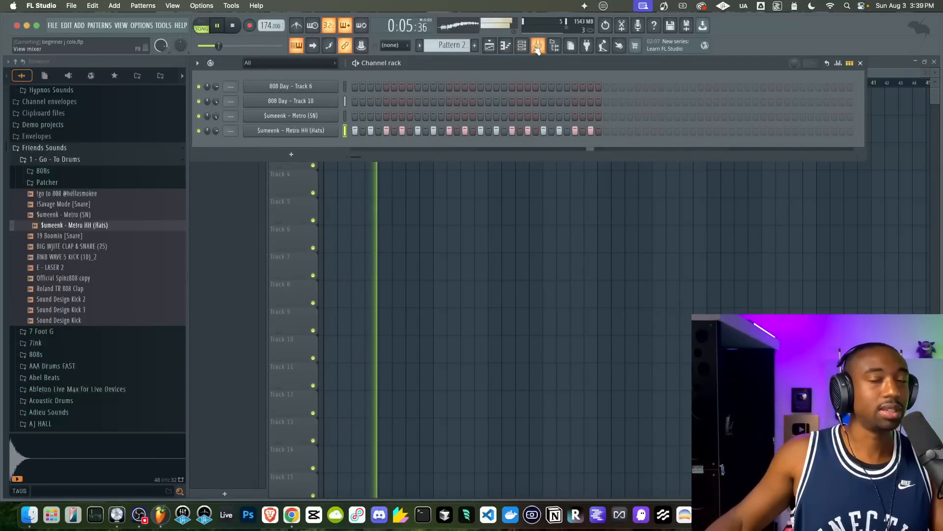
{"action": "left_click", "coordinate": [521, 45]}
{"action": "left_click", "coordinate": [522, 46]}
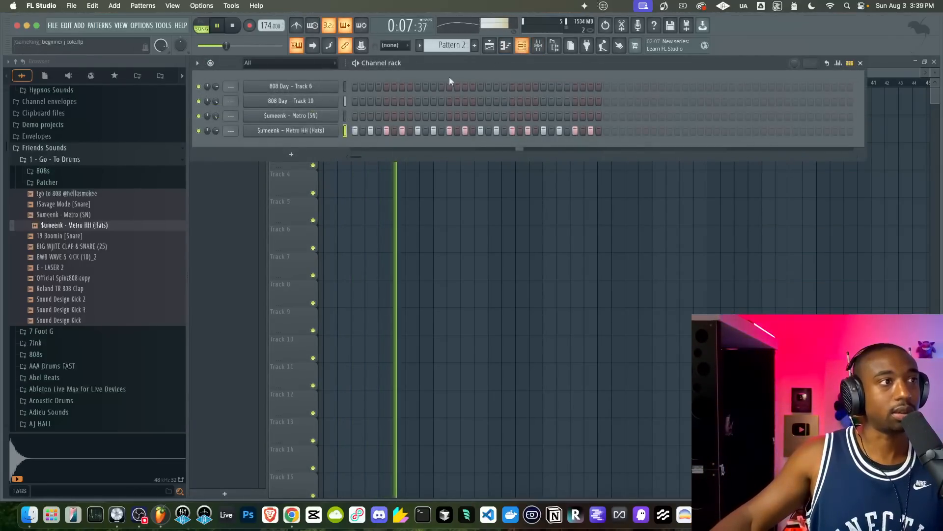
{"action": "mouse_move", "coordinate": [216, 131]}
{"action": "left_mouse_down"}
{"action": "mouse_move", "coordinate": [216, 150]}
{"action": "mouse_move", "coordinate": [216, 128]}
{"action": "left_mouse_up"}
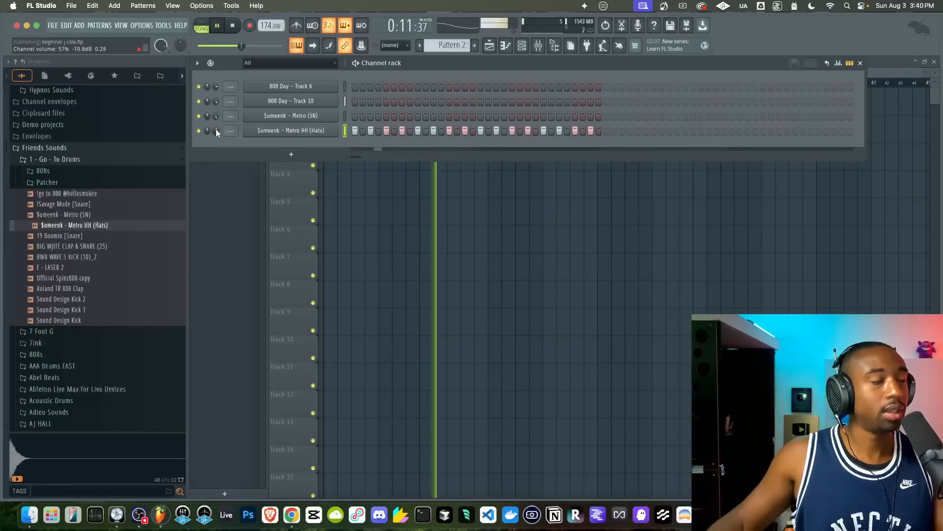
{"action": "left_click", "coordinate": [525, 46]}
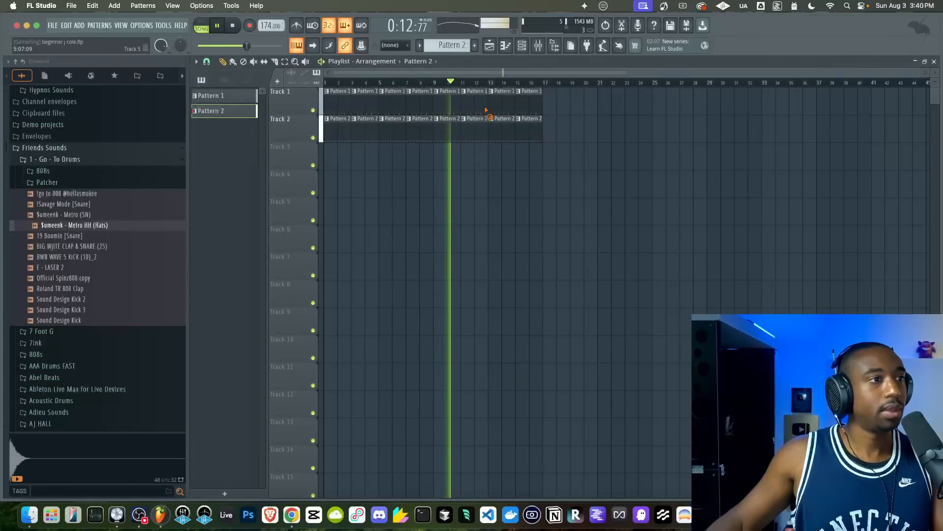
Open the Metro HH (Hats) sampler settings and raise the Trim amount to cut the quiet tail of the sample
{"action": "left_click", "coordinate": [524, 46]}
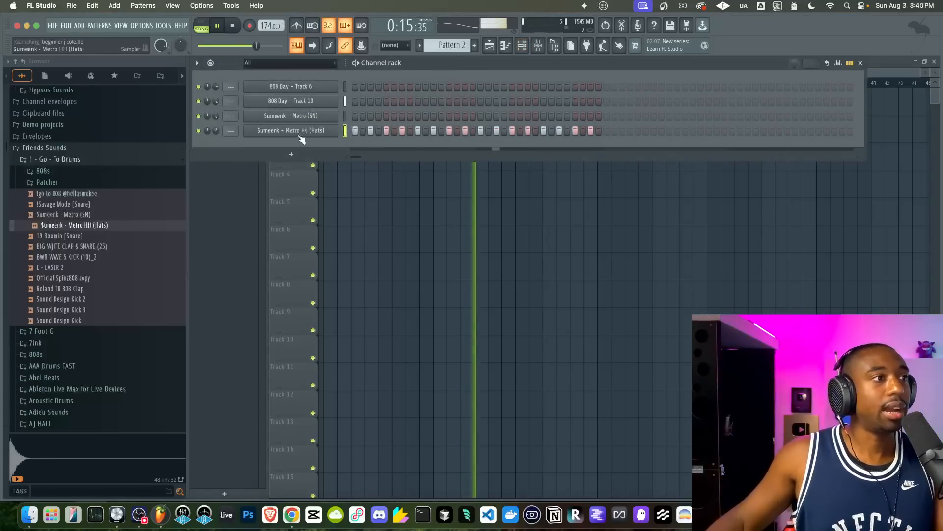
{"action": "left_click", "coordinate": [298, 133]}
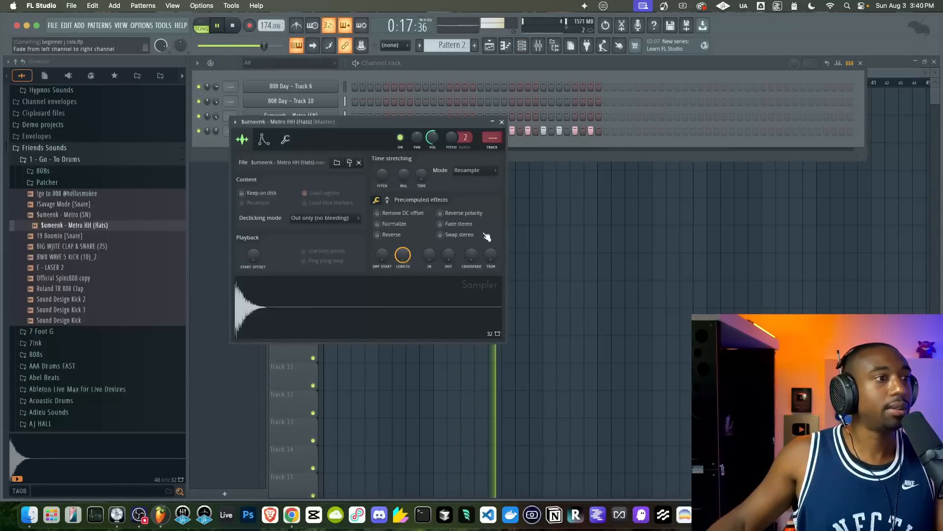
{"action": "left_click_drag", "start_coordinate": [491, 254], "coordinate": [493, 254]}
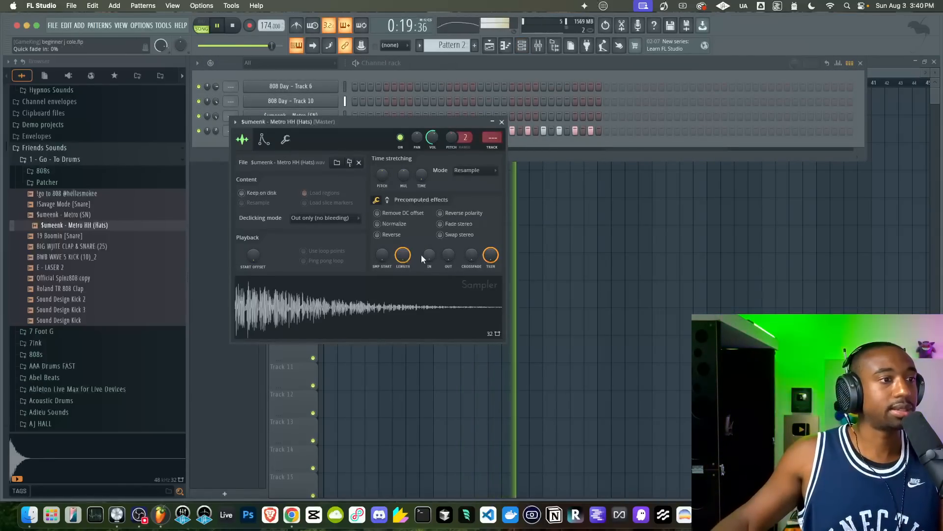
Set the Metro HH (Hats) fine time shift to 0:08 and replay the beat from the start
{"action": "left_click", "coordinate": [286, 141]}
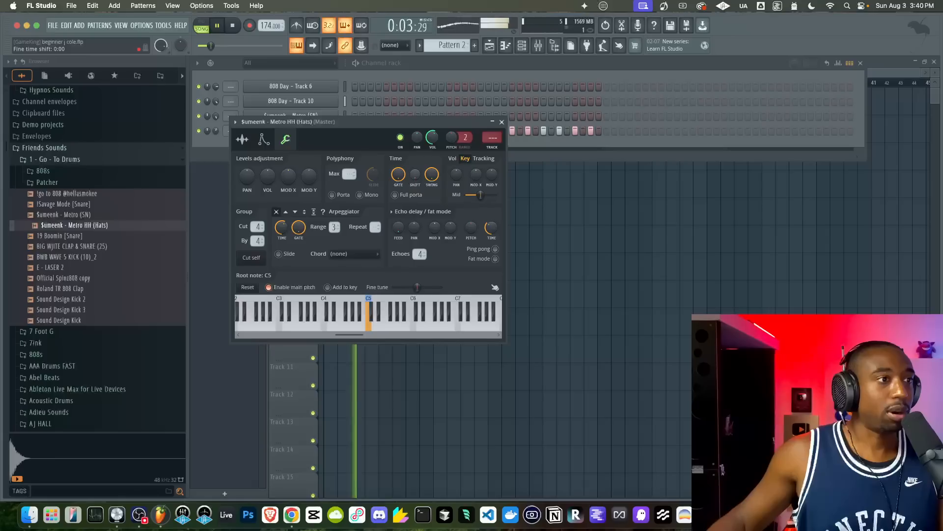
{"action": "key", "text": "space"}
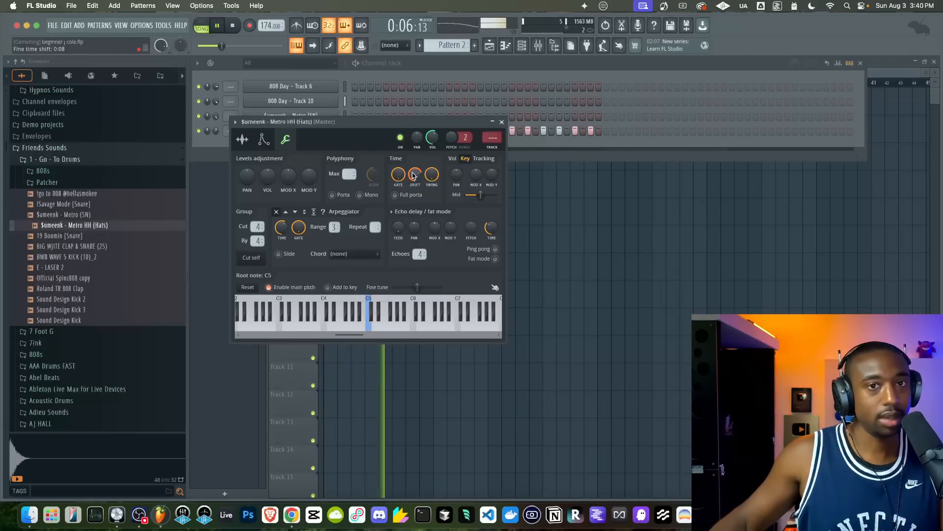
{"action": "key", "text": "space"}
{"action": "key", "text": "space"}
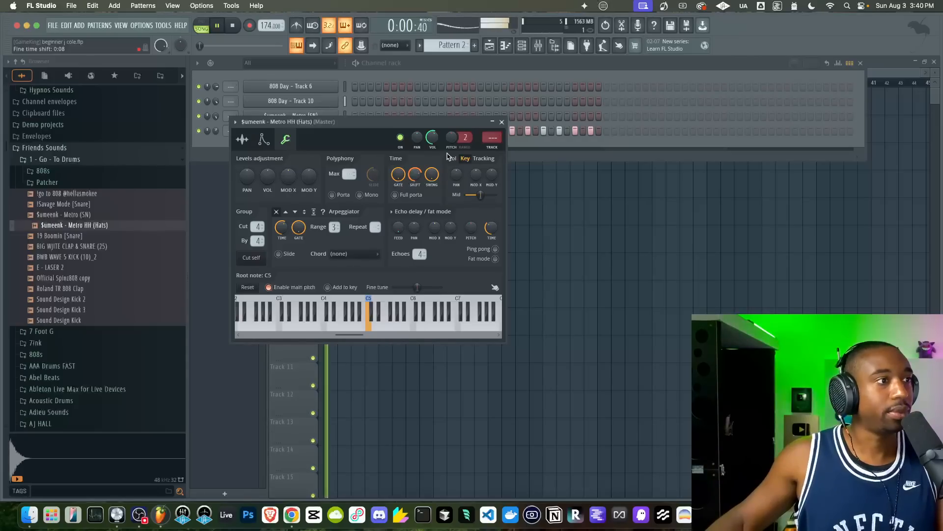
Set the Metro HH (Hats) channel volume to about 68% and return to the playlist
{"action": "scroll", "coordinate": [433, 137], "scroll_direction": "up", "scroll_amount": 3}
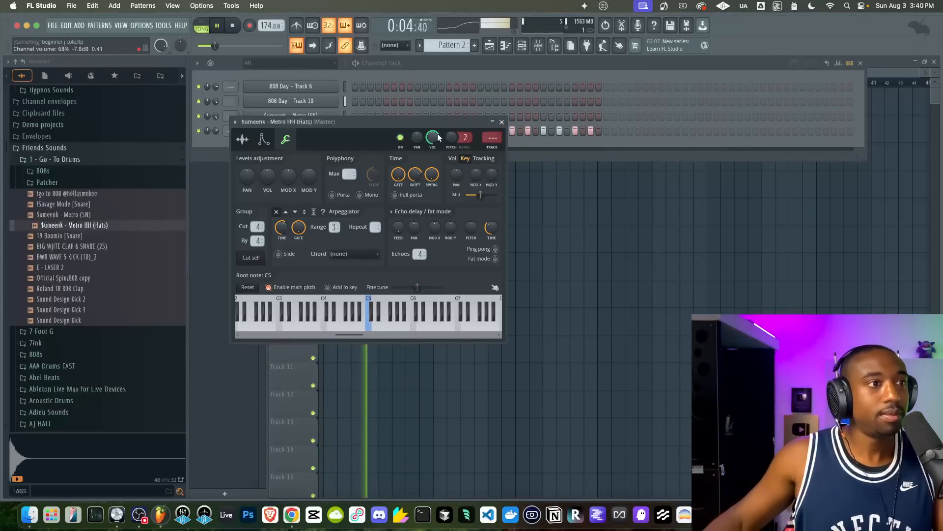
{"action": "left_click", "coordinate": [501, 122]}
{"action": "key", "text": "F6"}
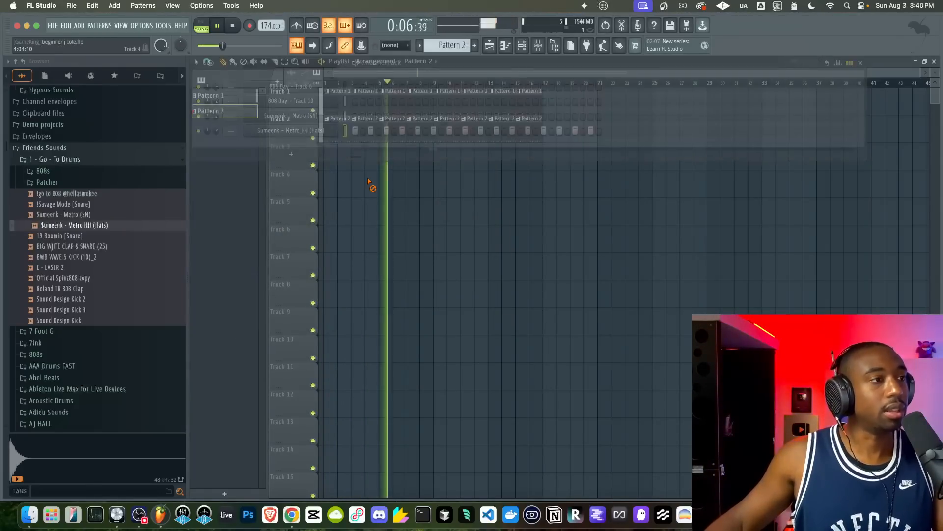
Stop playback, switch to the empty Pattern 3, and add a FLEX instrument to the channel rack
{"action": "left_click", "coordinate": [522, 47]}
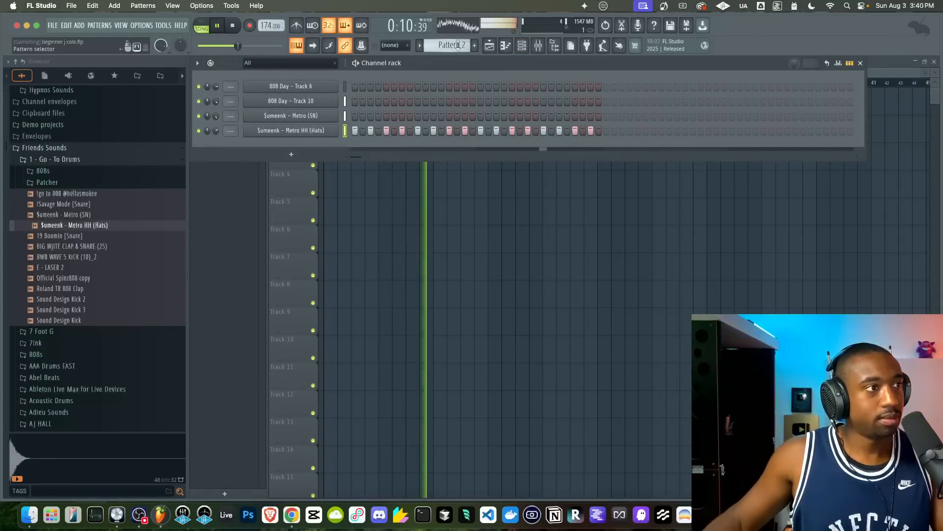
{"action": "key", "text": "space"}
{"action": "scroll", "coordinate": [458, 45], "scroll_direction": "down", "scroll_amount": 1}
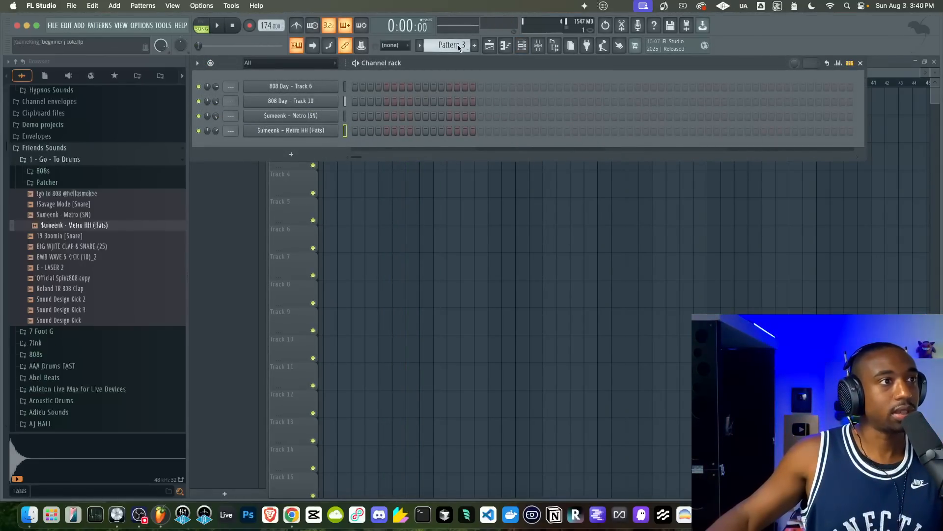
{"action": "left_click", "coordinate": [291, 155]}
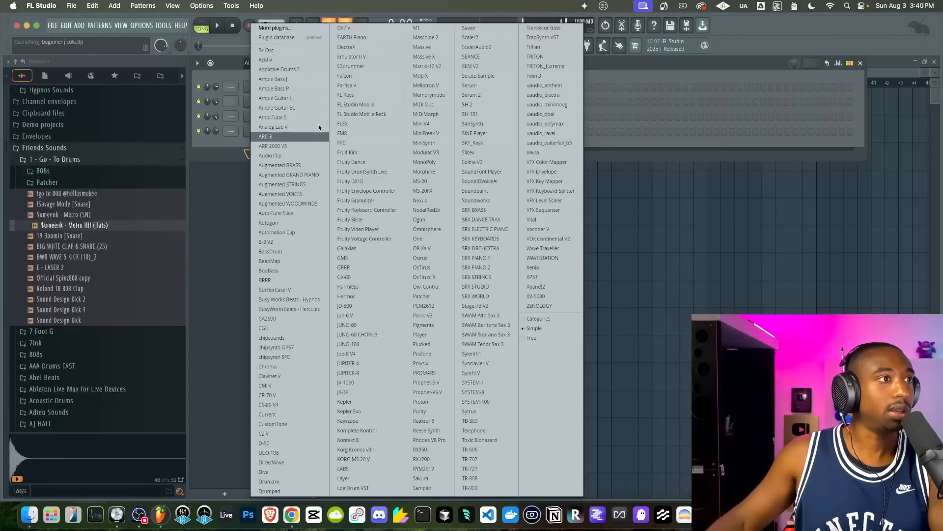
{"action": "left_click", "coordinate": [355, 121]}
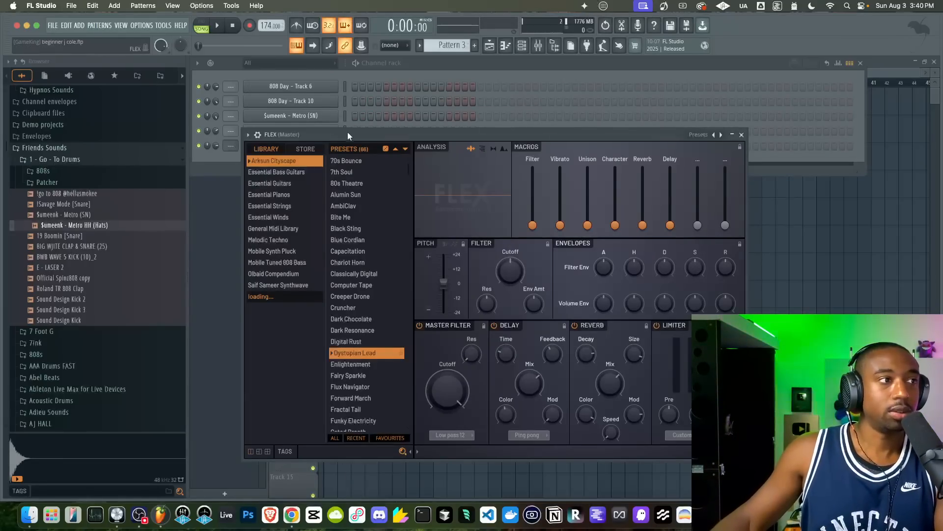
Browse the sound packs offered in the FLEX store
{"action": "left_click", "coordinate": [315, 149]}
{"action": "scroll", "coordinate": [309, 210], "scroll_direction": "down", "scroll_amount": 2}
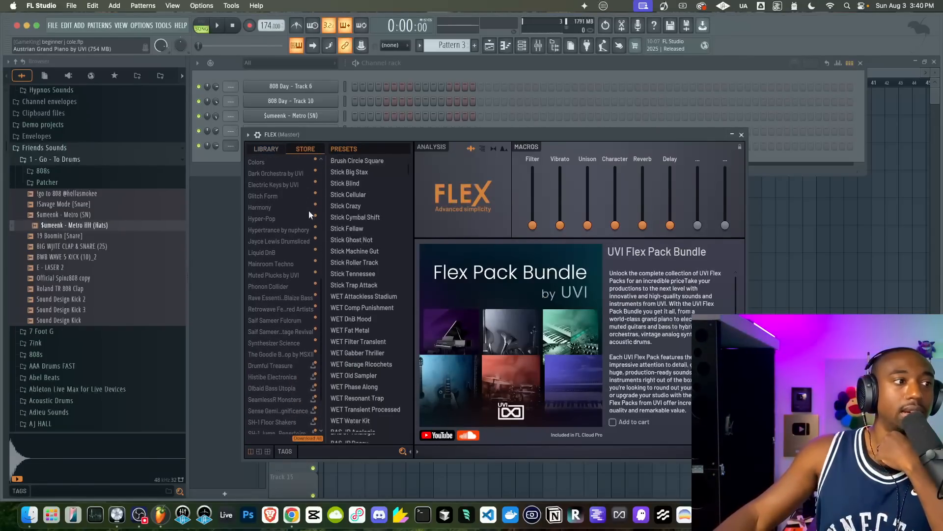
{"action": "scroll", "coordinate": [309, 210], "scroll_direction": "down", "scroll_amount": 1}
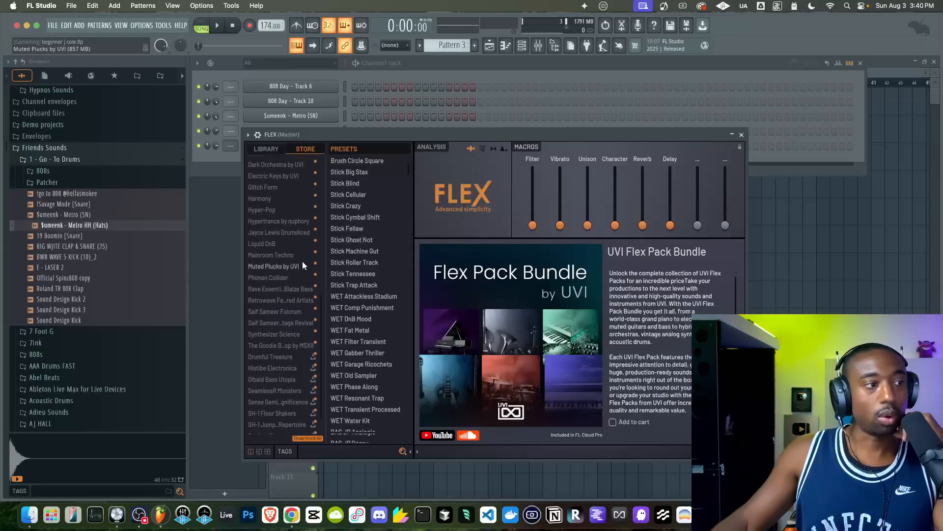
{"action": "scroll", "coordinate": [302, 241], "scroll_direction": "down", "scroll_amount": 1}
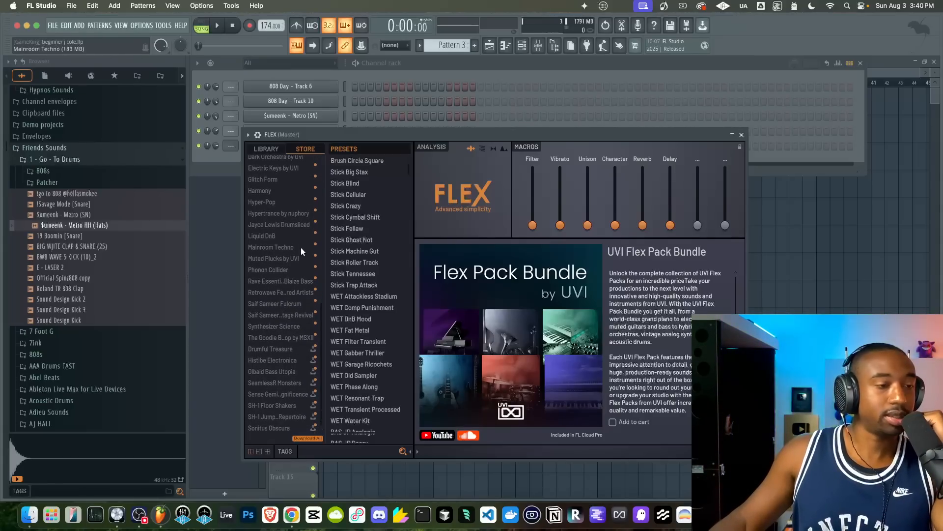
Load the Yamaha C7 preset from the Essential Pianos library pack, turn off its reverb and limiter, and close the instrument
{"action": "left_click", "coordinate": [266, 149]}
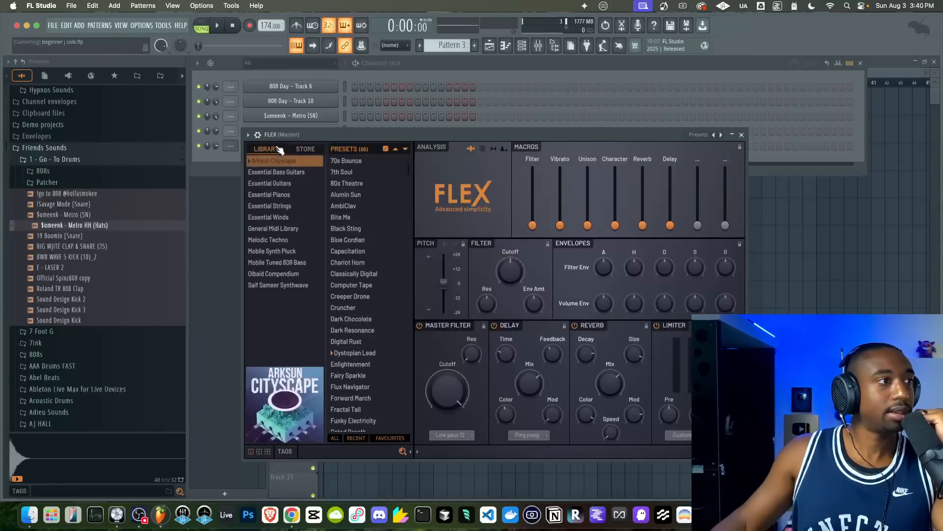
{"action": "left_click", "coordinate": [293, 194]}
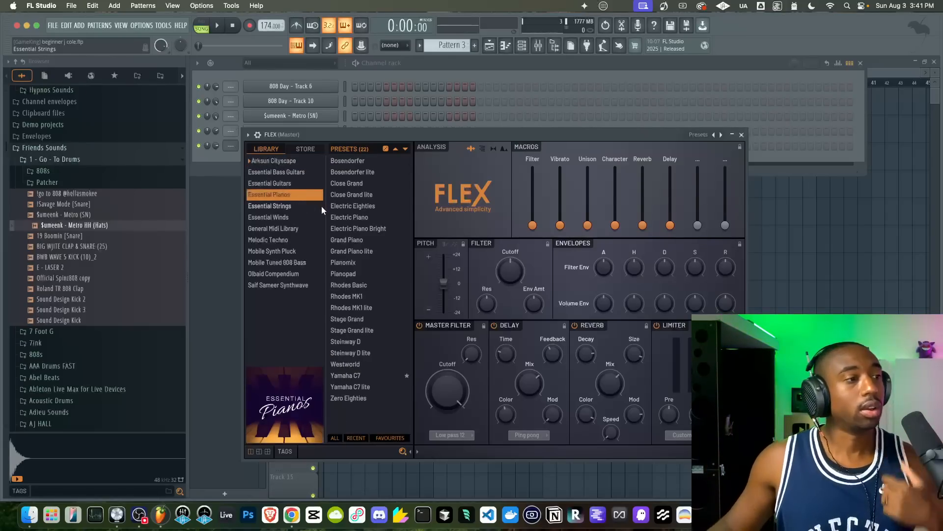
{"action": "left_click", "coordinate": [356, 375]}
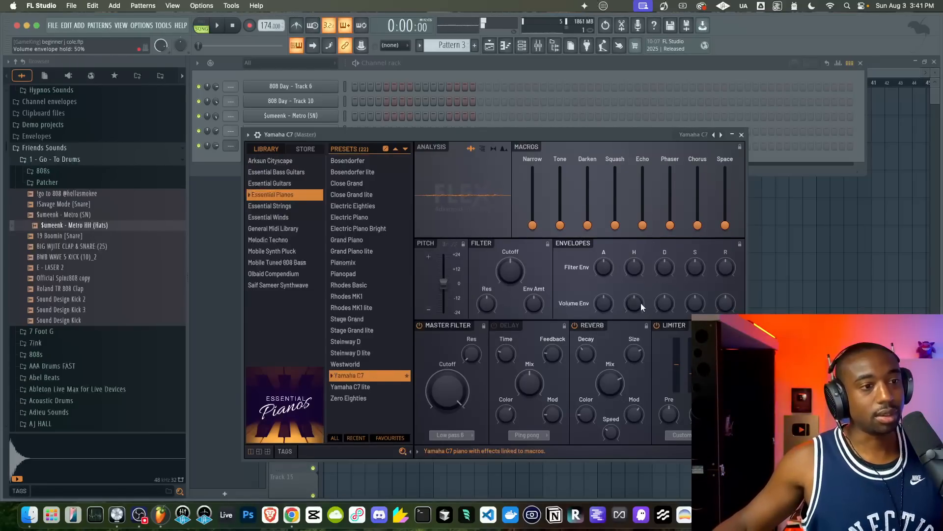
{"action": "left_click", "coordinate": [574, 325]}
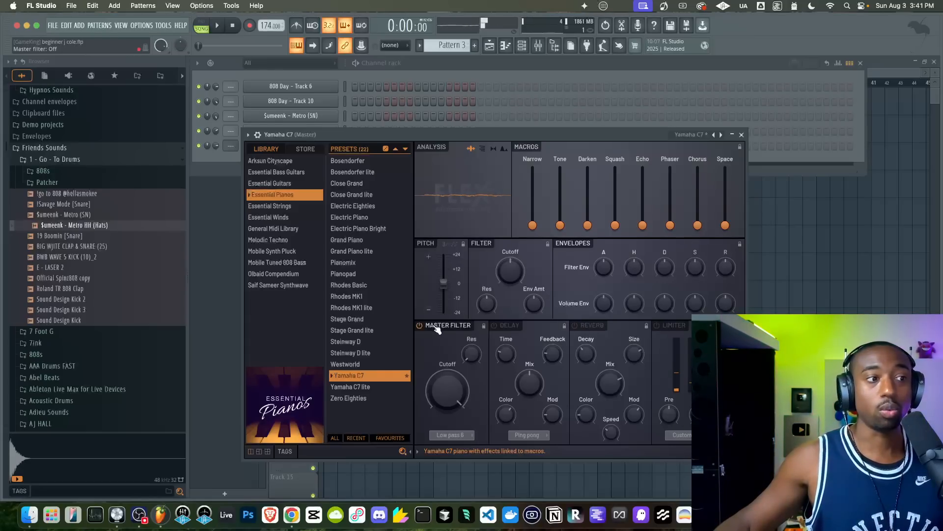
{"action": "left_click", "coordinate": [742, 135]}
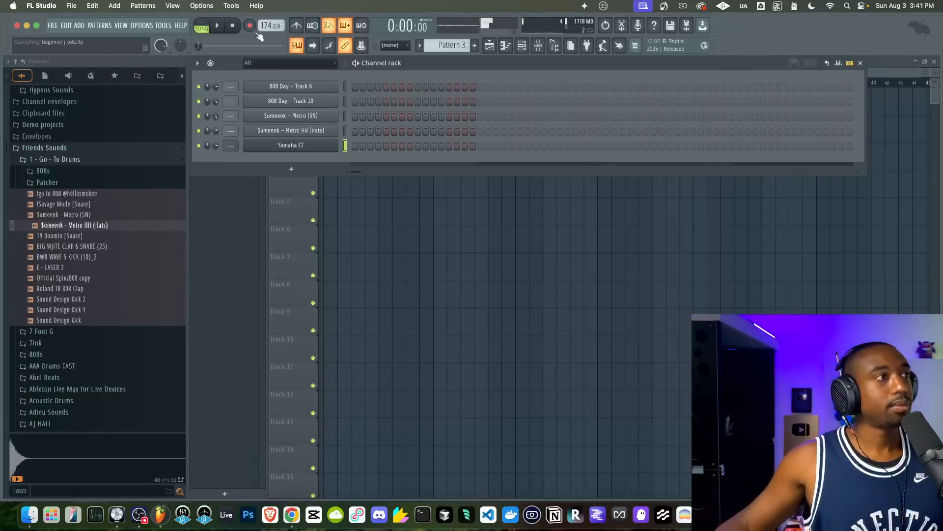
Play the drum arrangement while trying out notes on the Yamaha C7 piano, stopping playback after each attempt
{"action": "key", "text": "space"}
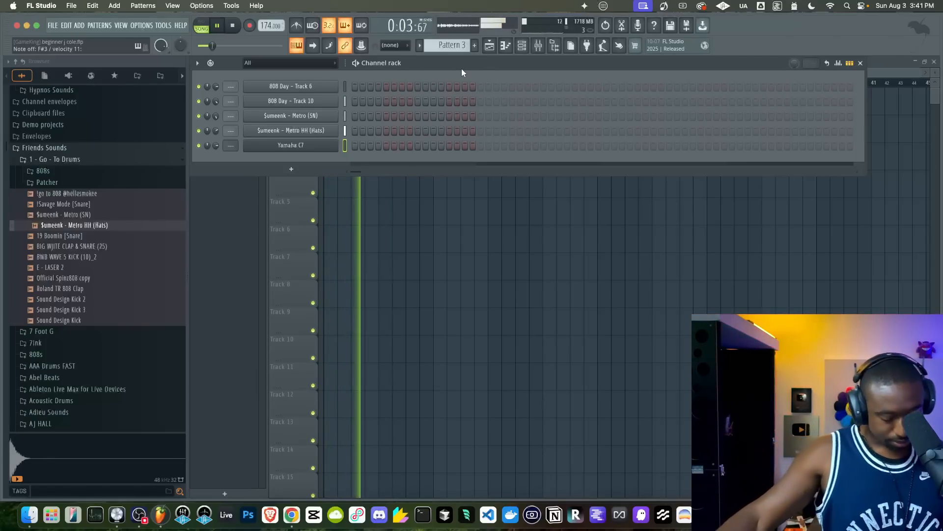
{"action": "key", "text": "space"}
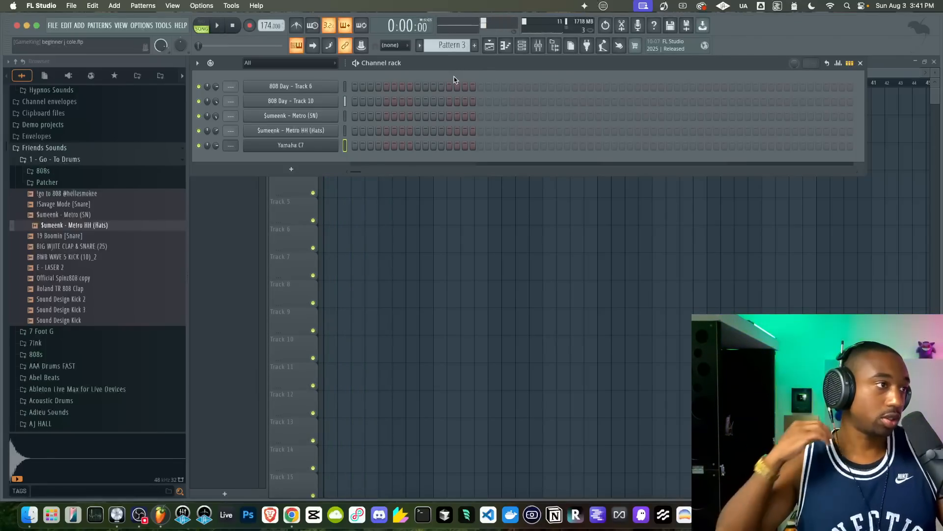
{"action": "key", "text": "space"}
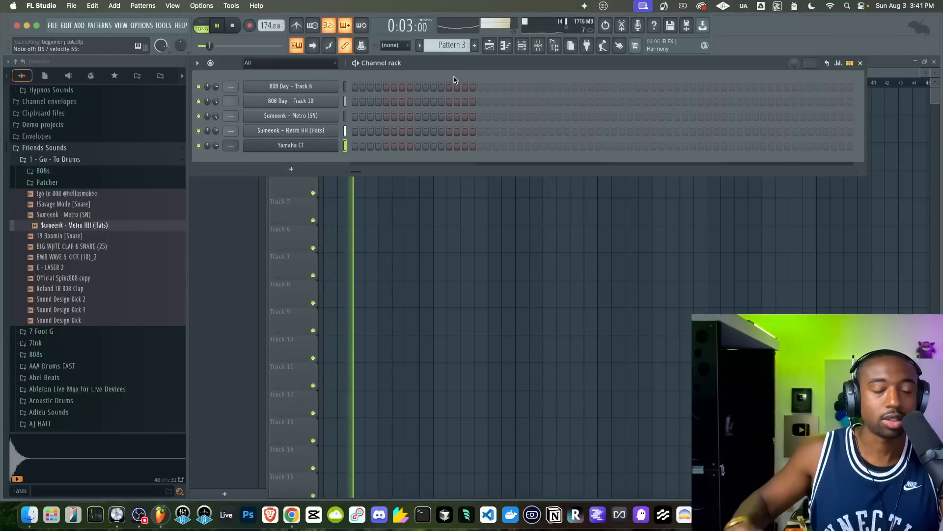
{"action": "key", "text": "space"}
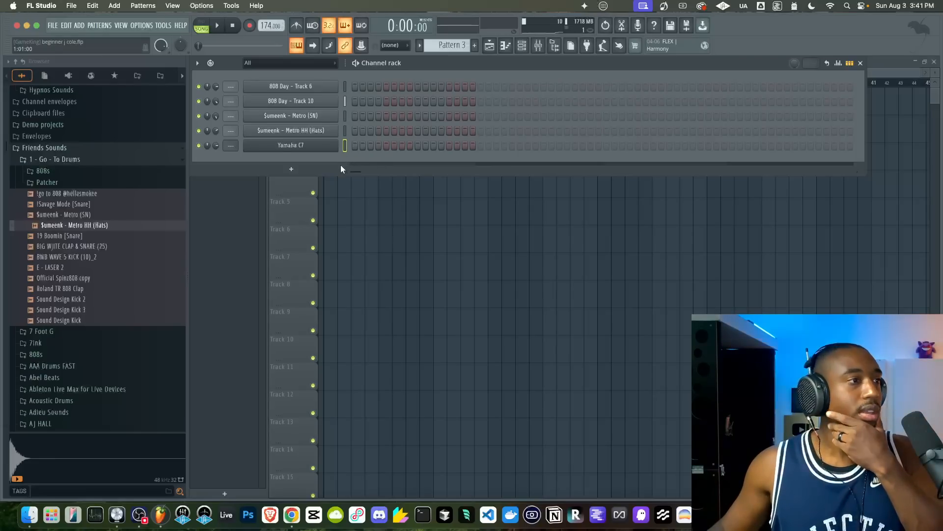
Select all five channels in the channel rack, route them to mixer tracks 1 to 5, and check the Yamaha C7 mixer track
{"action": "right_click", "coordinate": [298, 46]}
{"action": "left_click", "coordinate": [297, 46]}
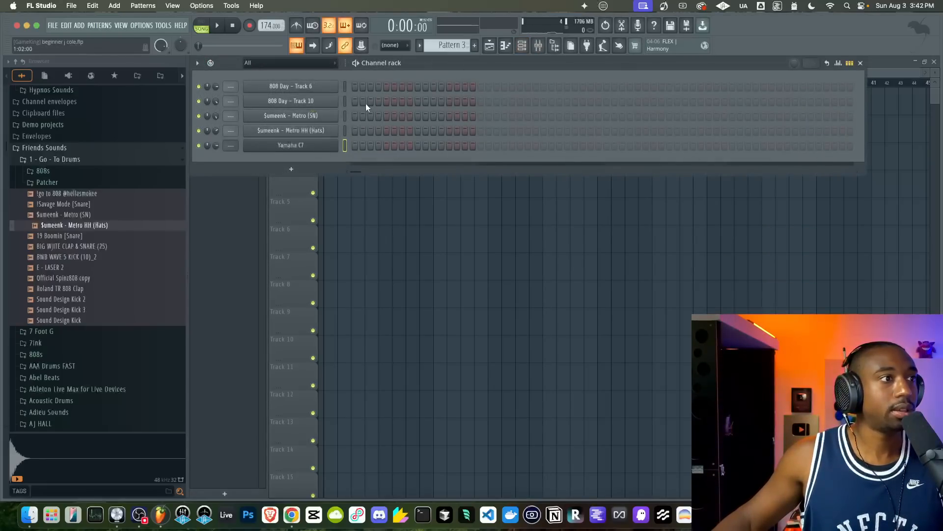
{"action": "double_click", "coordinate": [346, 119]}
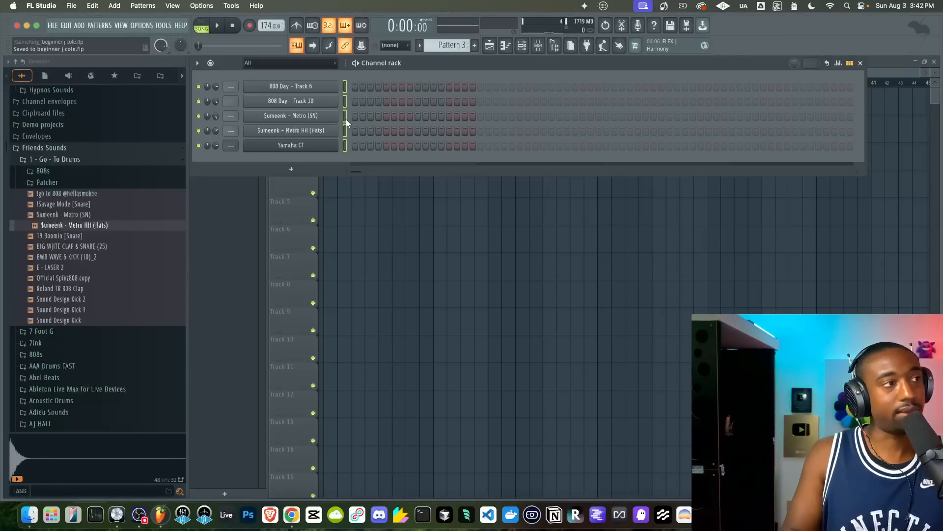
{"action": "left_click", "coordinate": [524, 47]}
{"action": "left_click", "coordinate": [525, 47]}
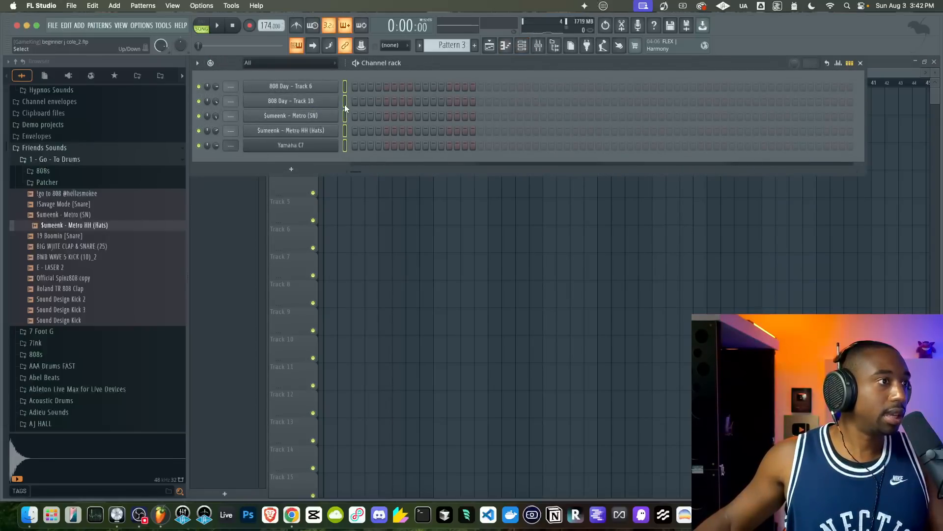
{"action": "key", "text": "F9"}
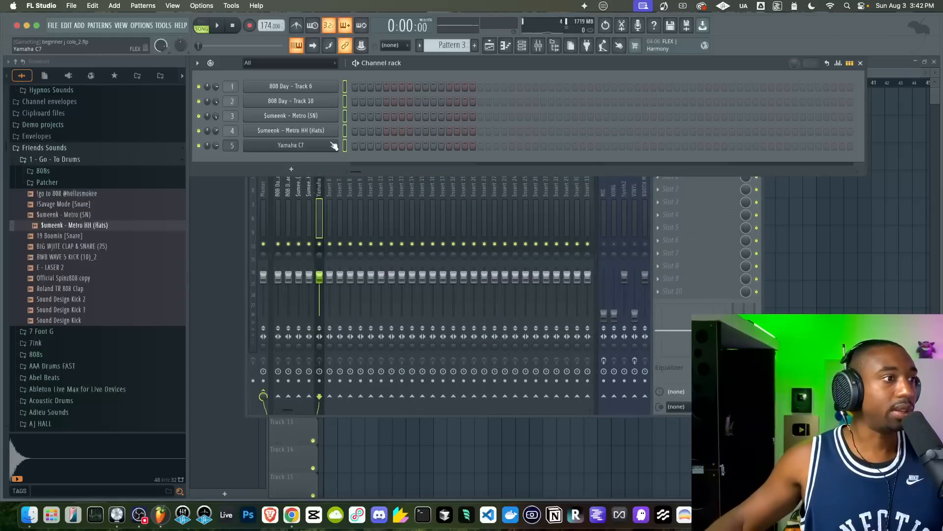
{"action": "left_click", "coordinate": [320, 184]}
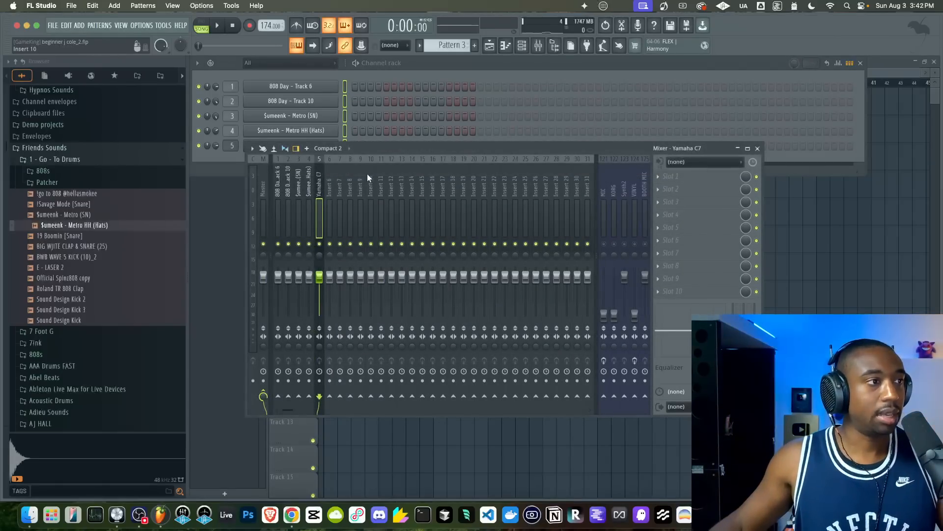
{"action": "left_click_drag", "start_coordinate": [374, 144], "coordinate": [383, 142]}
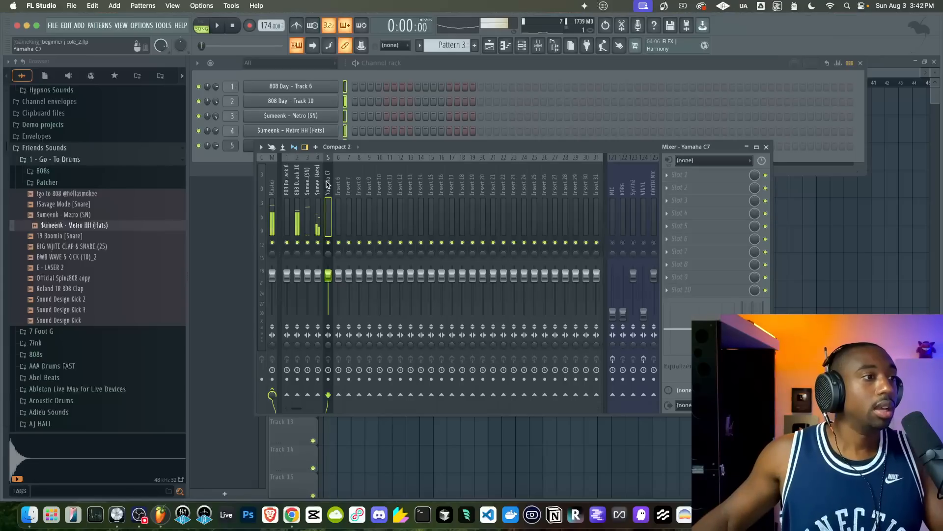
Place a Pattern 3 clip on Track 3 of the playlist, starting at bar 1
{"action": "key", "text": "F5"}
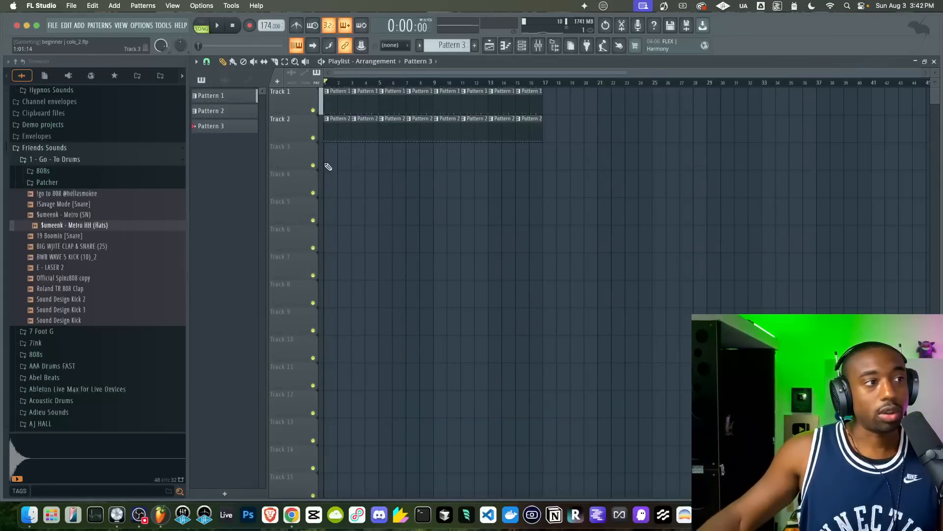
{"action": "left_click_drag", "start_coordinate": [336, 162], "coordinate": [375, 161]}
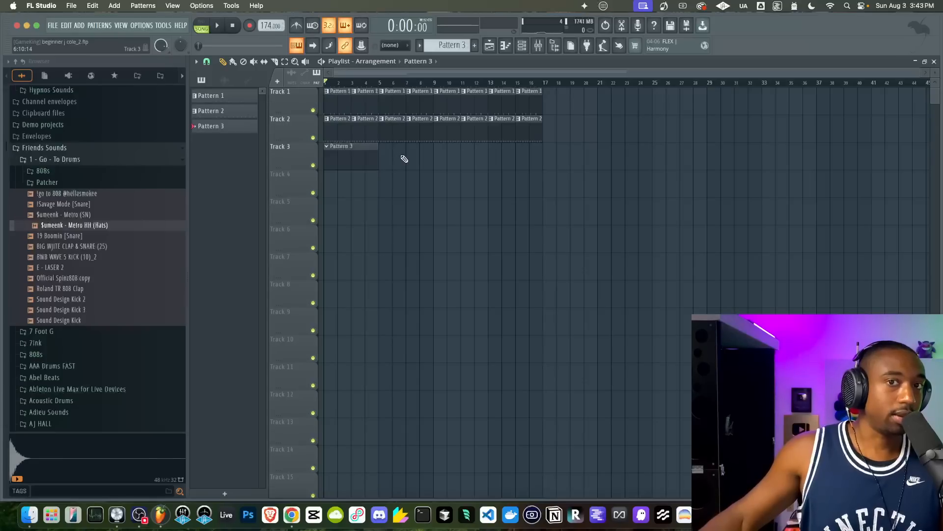
{"action": "left_click", "coordinate": [521, 51]}
{"action": "right_click", "coordinate": [375, 255]}
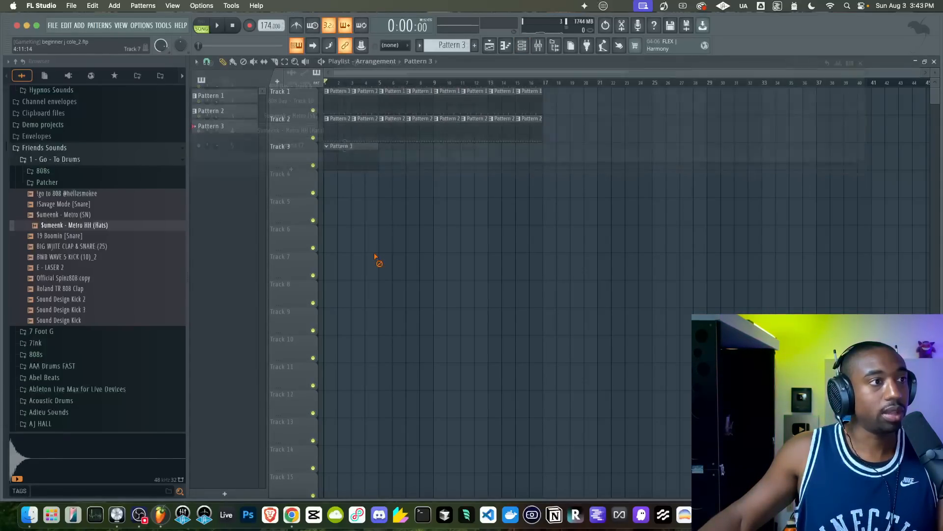
Open the piano roll of the Yamaha C7 channel and set its snapping to 1/2 beat
{"action": "left_click", "coordinate": [522, 46]}
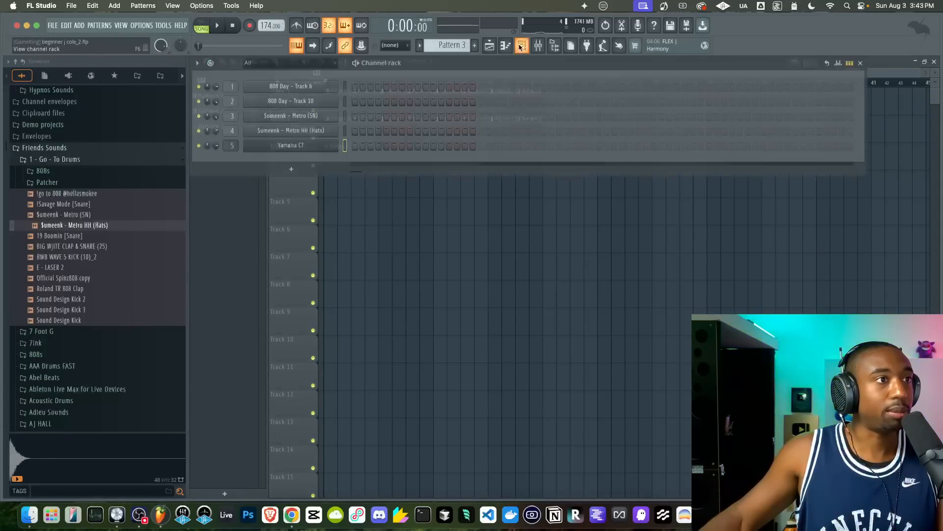
{"action": "left_click", "coordinate": [463, 43]}
{"action": "left_click", "coordinate": [538, 46]}
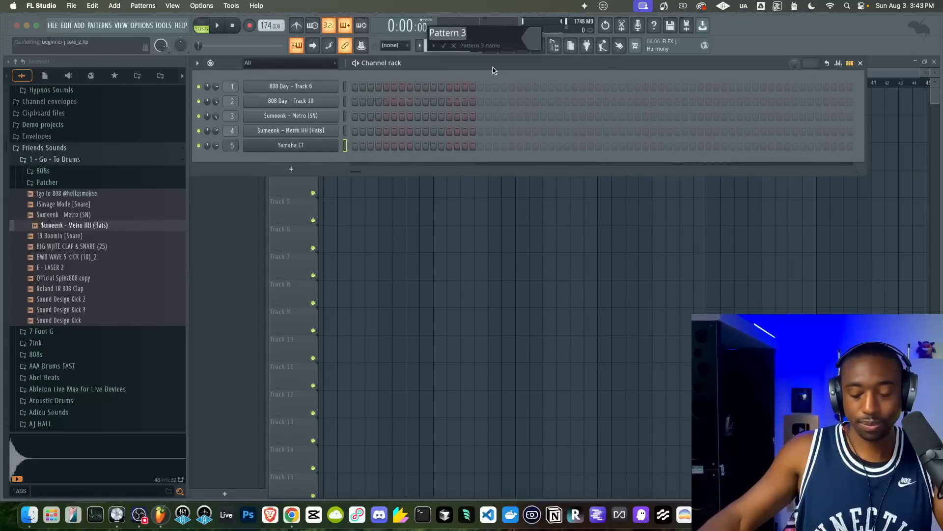
{"action": "right_click", "coordinate": [337, 143]}
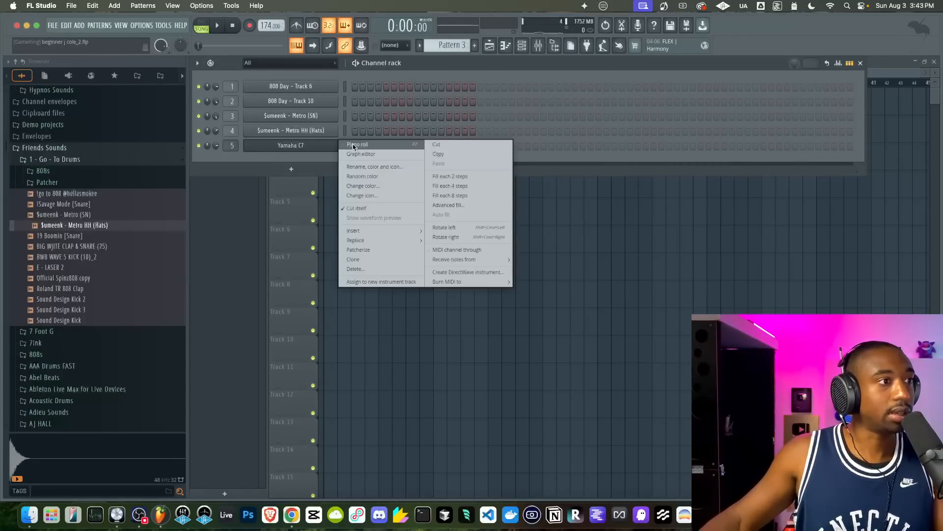
{"action": "left_click", "coordinate": [354, 145]}
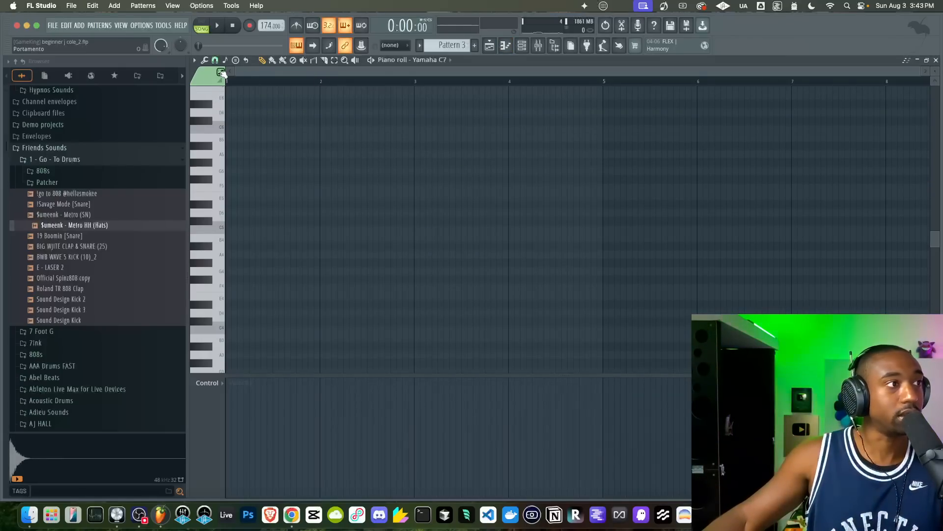
{"action": "left_click", "coordinate": [217, 61]}
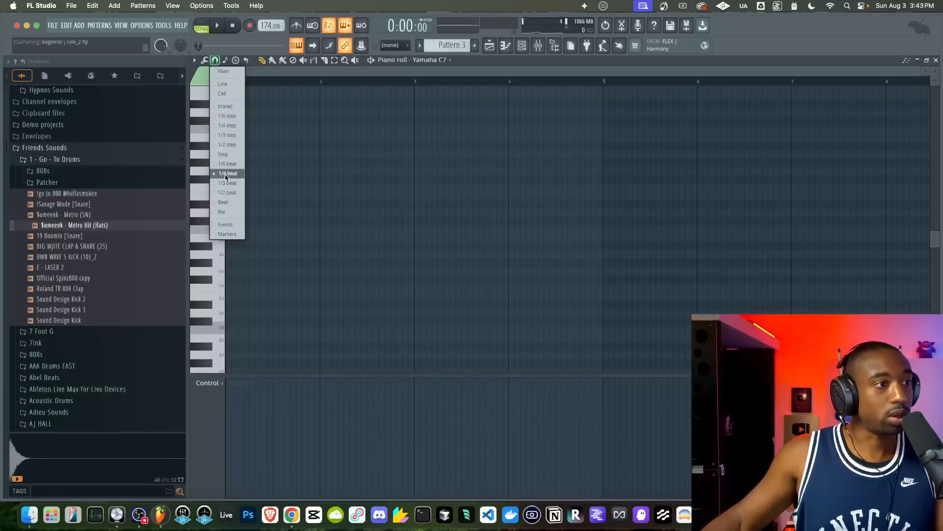
{"action": "left_click", "coordinate": [228, 192]}
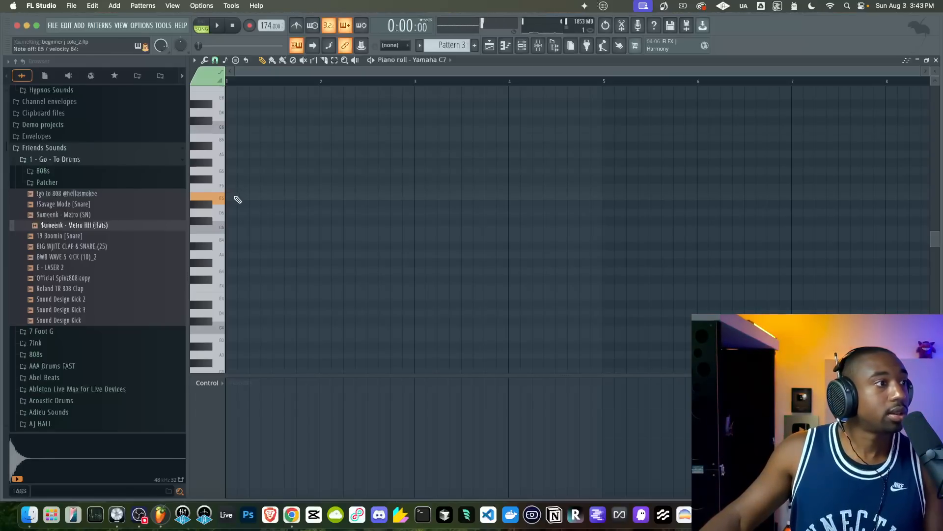
Draw a one-bar E5 note at the start of bar 1 and briefly play it back
{"action": "left_click", "coordinate": [228, 197]}
{"action": "left_click_drag", "start_coordinate": [229, 197], "coordinate": [318, 196]}
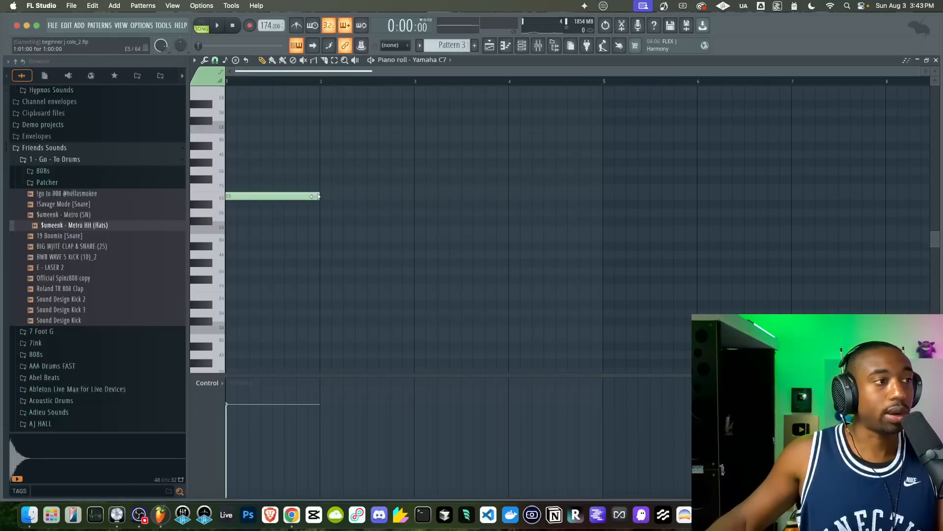
{"action": "scroll", "coordinate": [323, 196], "scroll_direction": "up", "scroll_amount": 3}
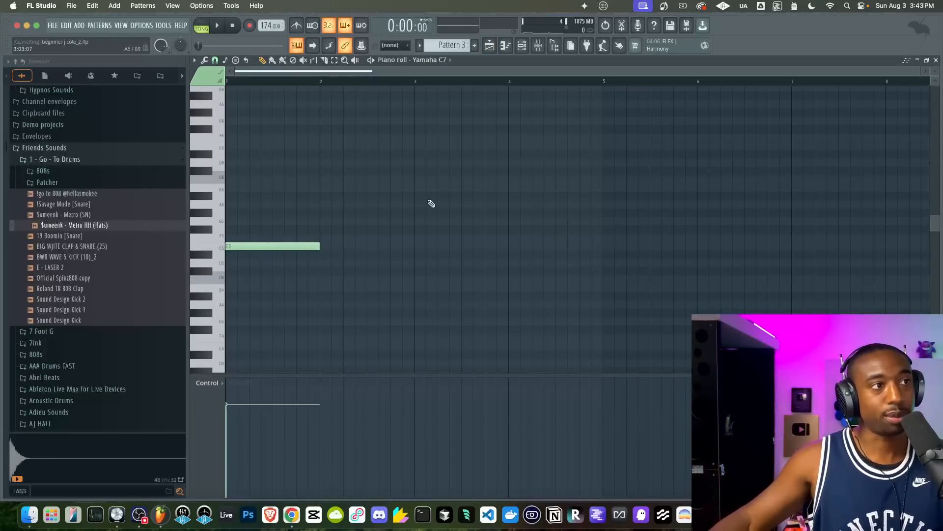
{"action": "key", "text": "space"}
{"action": "key", "text": "space"}
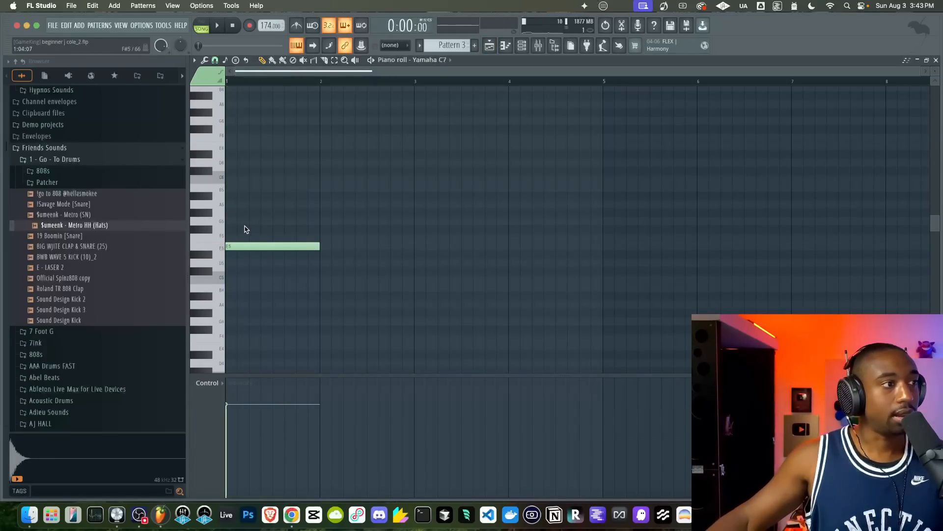
Add one-bar B5, C6 and D6 notes starting on beats 2, 3 and 4 of bar 1
{"action": "left_click_drag", "start_coordinate": [259, 242], "coordinate": [277, 251]}
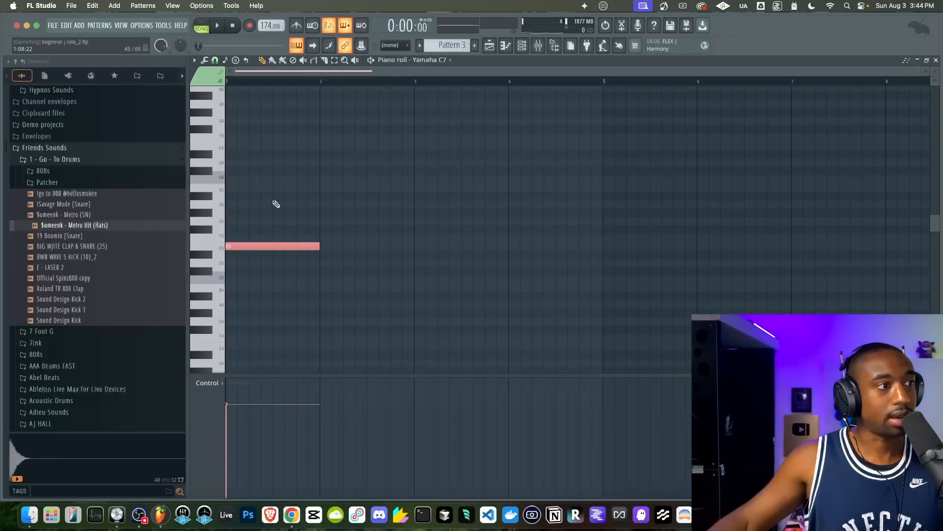
{"action": "left_click", "coordinate": [255, 190]}
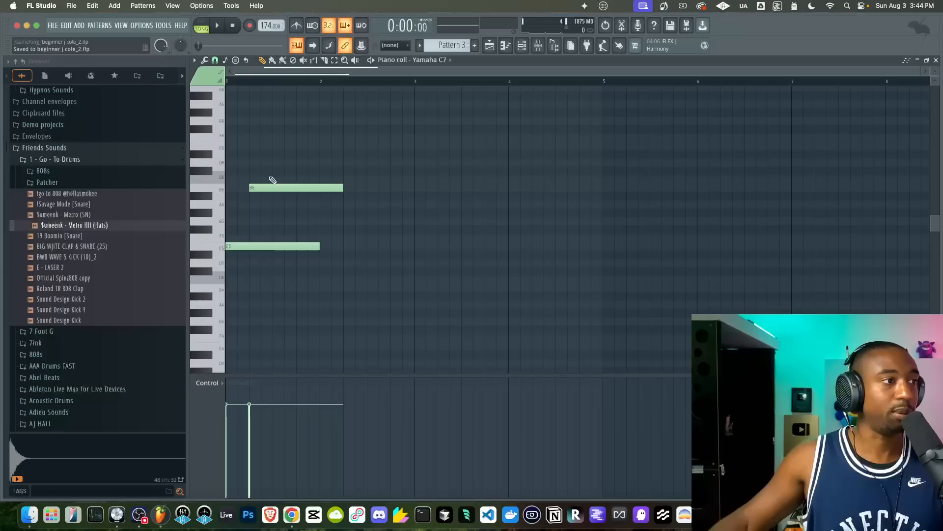
{"action": "left_click", "coordinate": [274, 179]}
{"action": "left_click", "coordinate": [298, 163]}
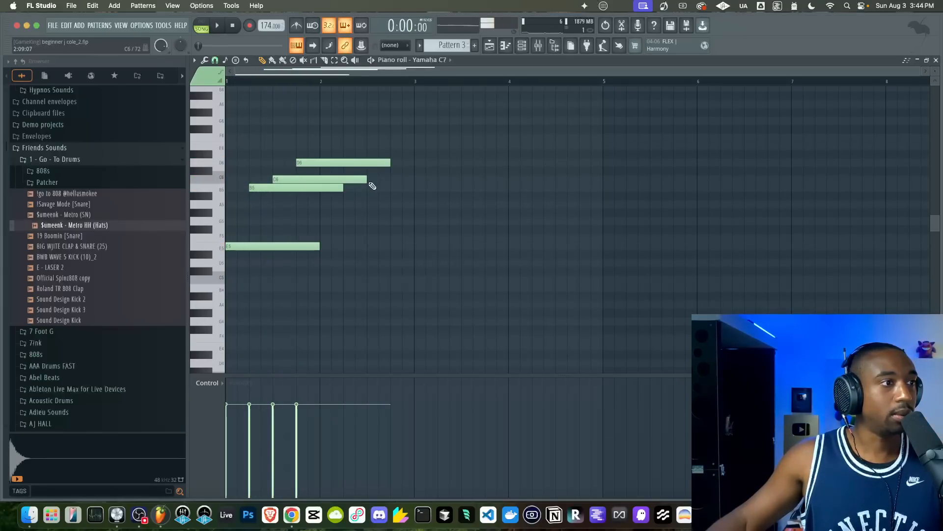
Shorten the C6 note to two beats and add C6 and B5 notes on beats 1 and 2 of bar 2, checking by playback
{"action": "left_click_drag", "start_coordinate": [366, 179], "coordinate": [321, 179]}
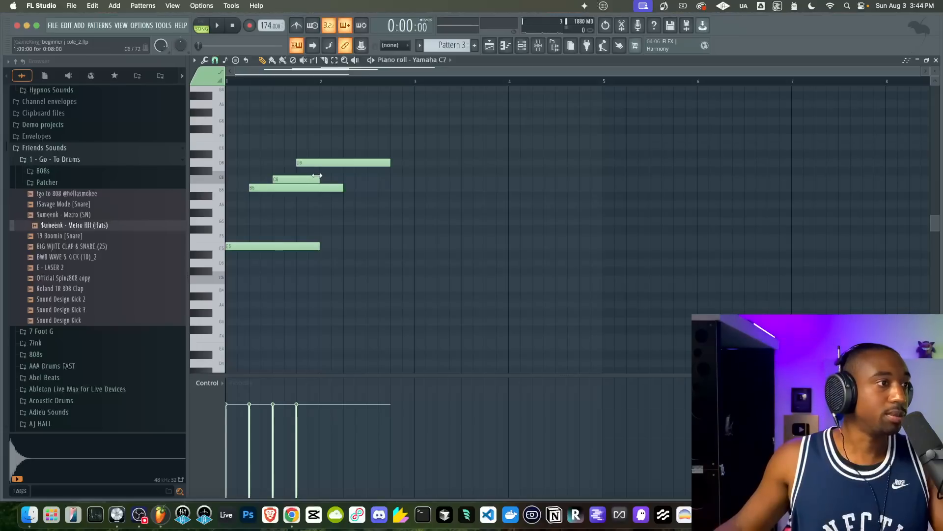
{"action": "key", "text": "space"}
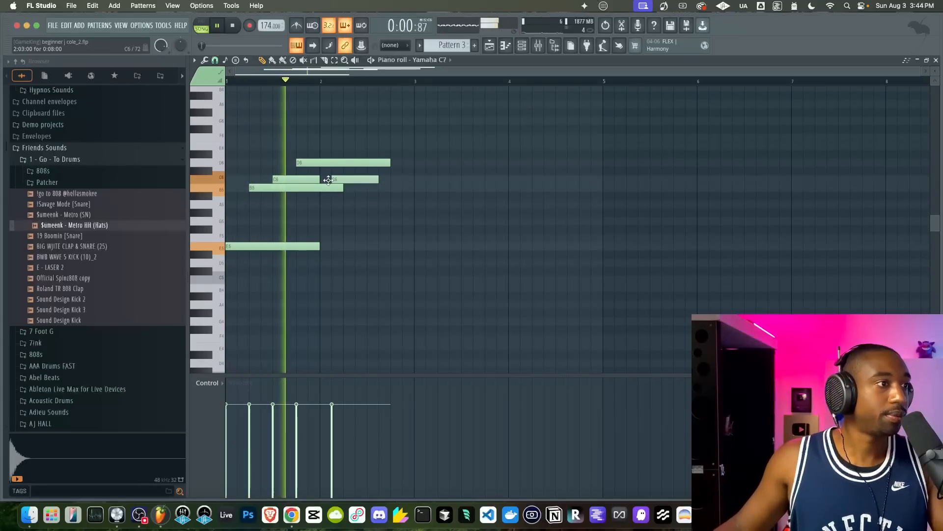
{"action": "key", "text": "space"}
{"action": "left_click", "coordinate": [344, 179]}
{"action": "left_click", "coordinate": [352, 190]}
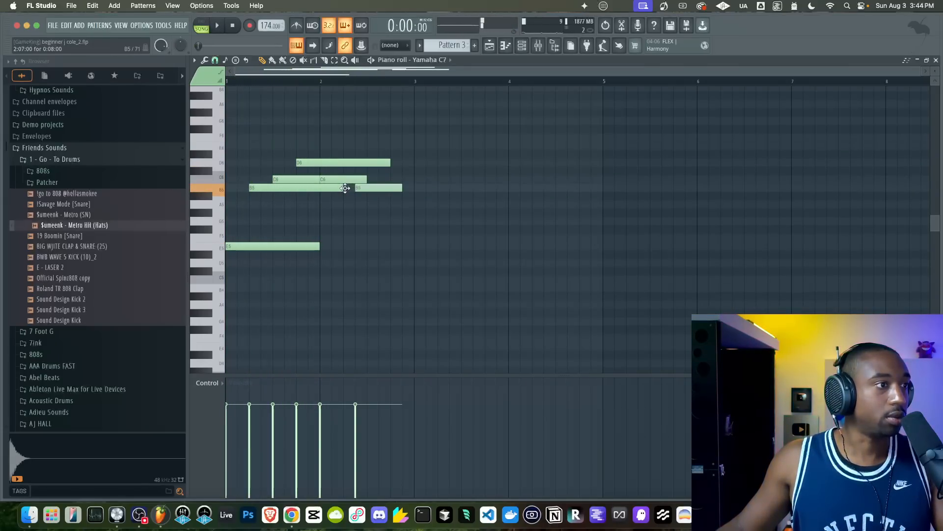
{"action": "key", "text": "space"}
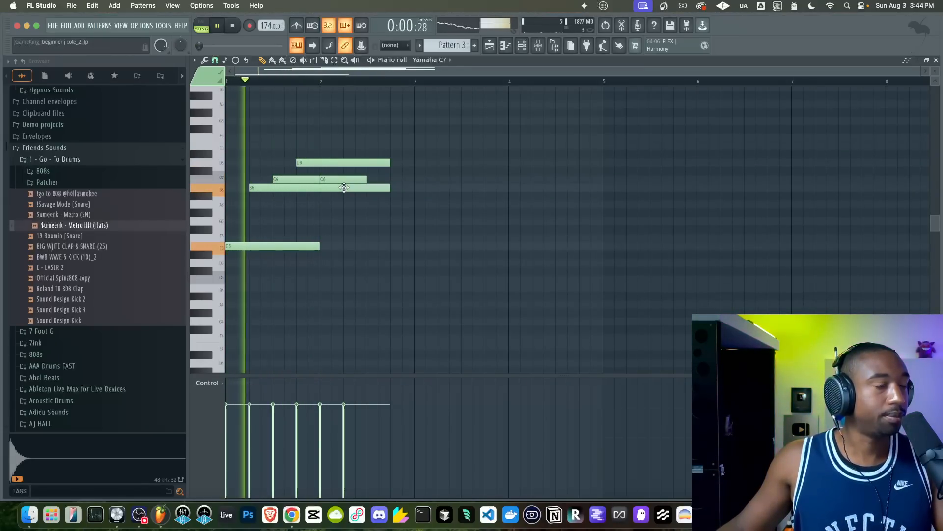
Add C6 and D6 notes on beats 3 and 4 of bar 2, and extend the E5 and second B5 notes to the bar's end
{"action": "left_click", "coordinate": [388, 179]}
{"action": "left_click", "coordinate": [403, 154]}
{"action": "key", "text": "space"}
{"action": "key", "text": "space"}
{"action": "mouse_move", "coordinate": [403, 157]}
{"action": "left_mouse_down"}
{"action": "mouse_move", "coordinate": [390, 162]}
{"action": "mouse_move", "coordinate": [415, 162]}
{"action": "left_mouse_up"}
{"action": "key", "text": "space"}
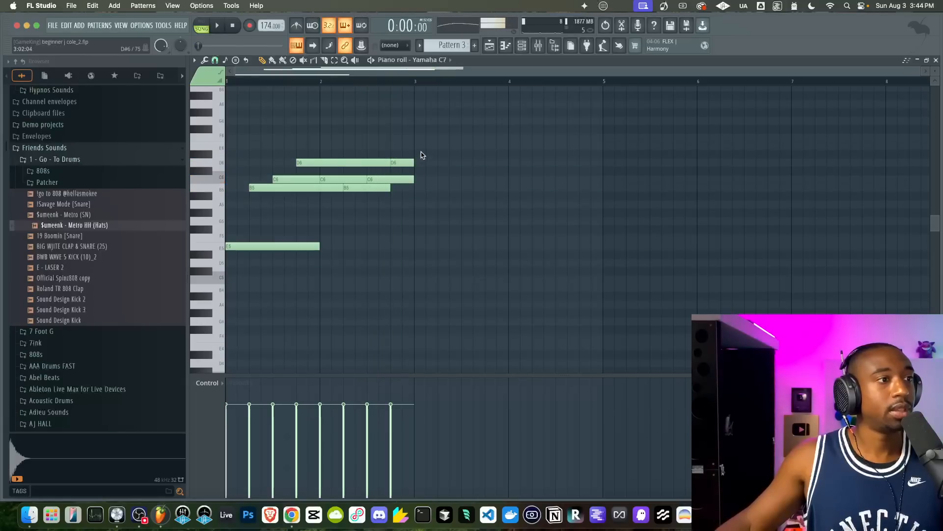
{"action": "left_click_drag", "start_coordinate": [318, 248], "coordinate": [414, 247]}
{"action": "left_click_drag", "start_coordinate": [390, 188], "coordinate": [411, 190]}
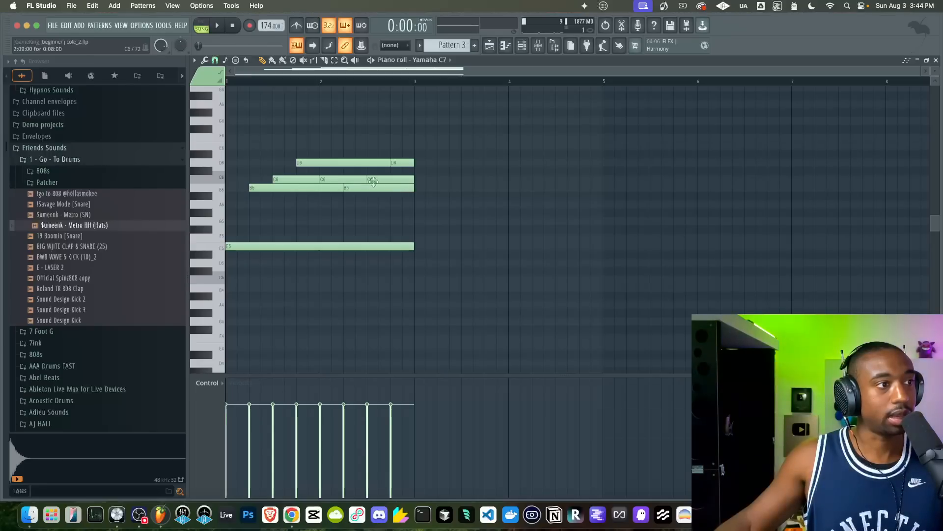
Try quick legato on all the notes and play the result, undo it, and play the overlapping notes for comparison
{"action": "left_click_drag", "start_coordinate": [425, 118], "coordinate": [219, 326]}
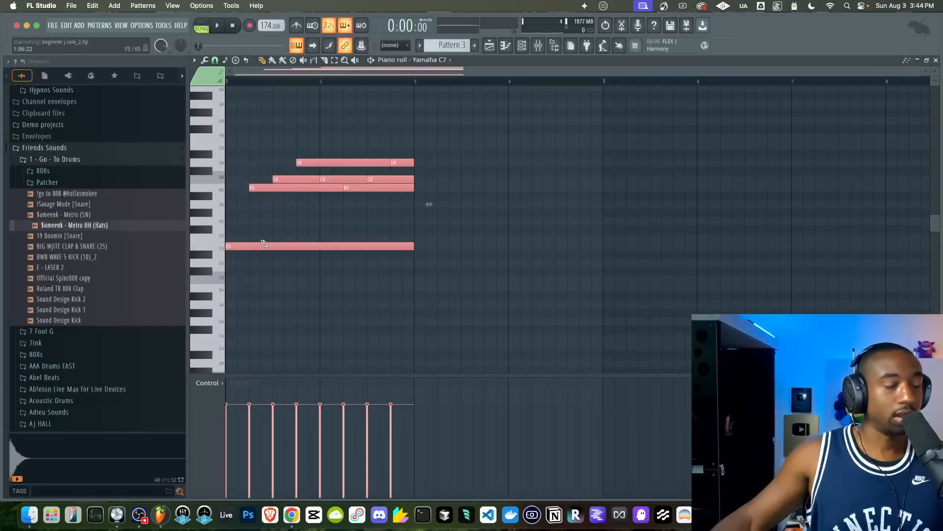
{"action": "key", "text": "ctrl+l"}
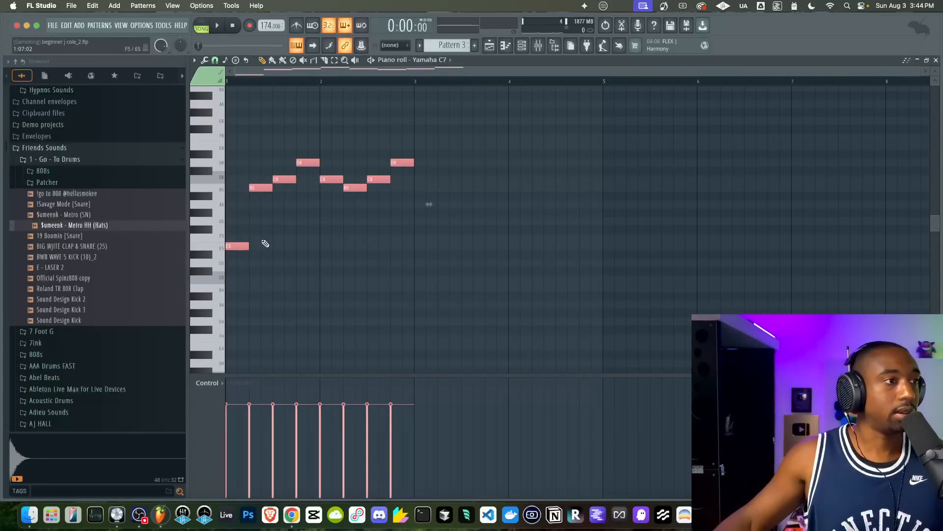
{"action": "key", "text": "space"}
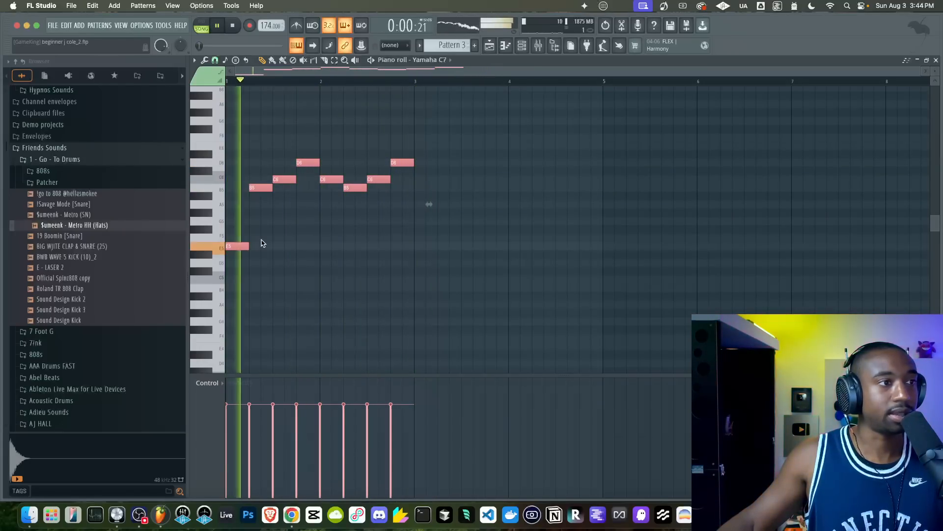
{"action": "key", "text": "space"}
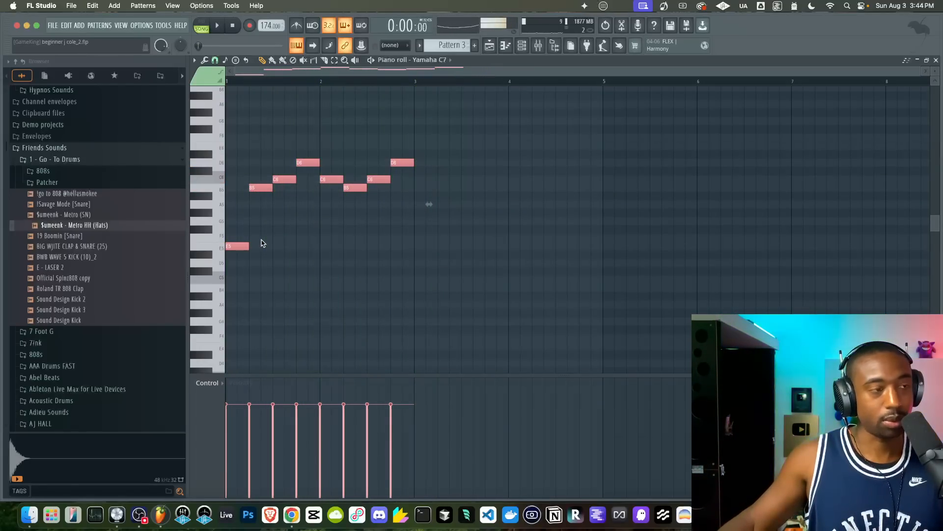
{"action": "key", "text": "ctrl+z"}
{"action": "key", "text": "space"}
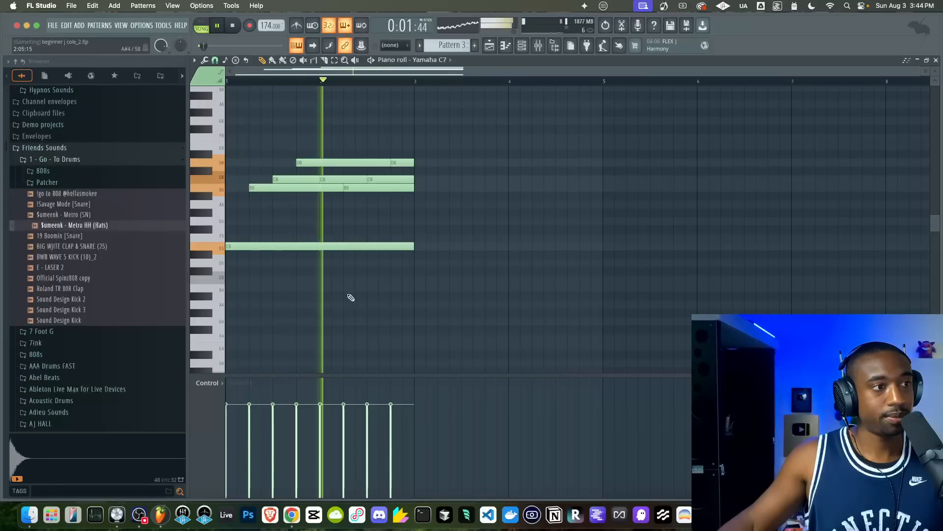
{"action": "key", "text": "space"}
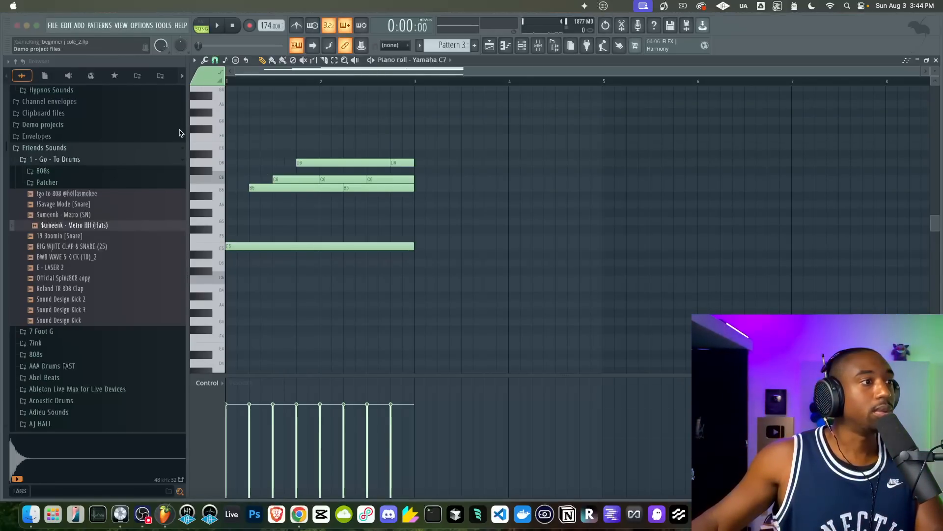
Duplicate the entire two-bar piano melody into bars 3 and 4
{"action": "left_click_drag", "start_coordinate": [289, 154], "coordinate": [442, 274]}
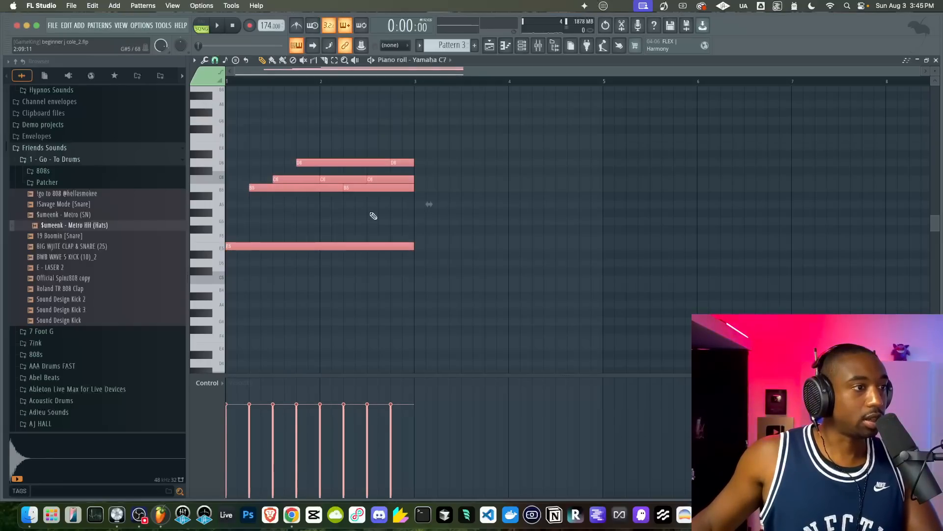
{"action": "left_click_drag", "start_coordinate": [483, 308], "coordinate": [290, 147]}
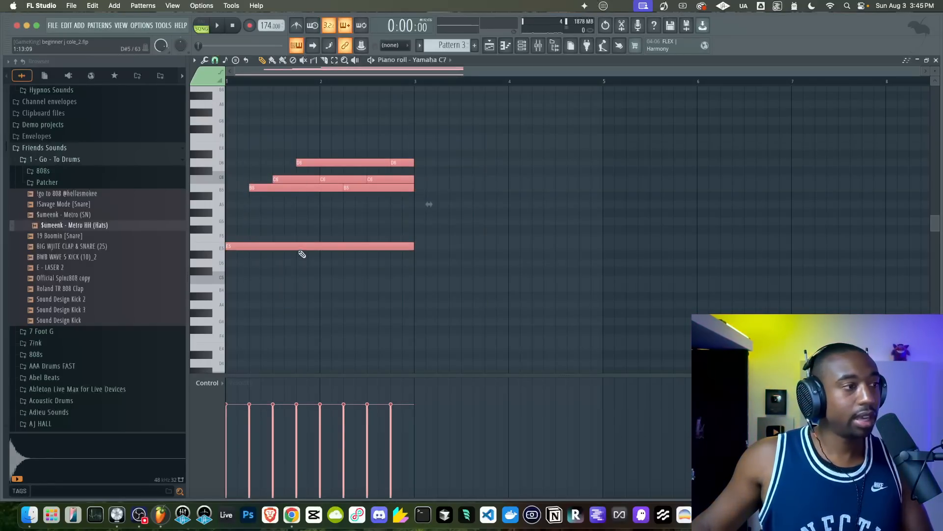
{"action": "key", "text": "ctrl+b"}
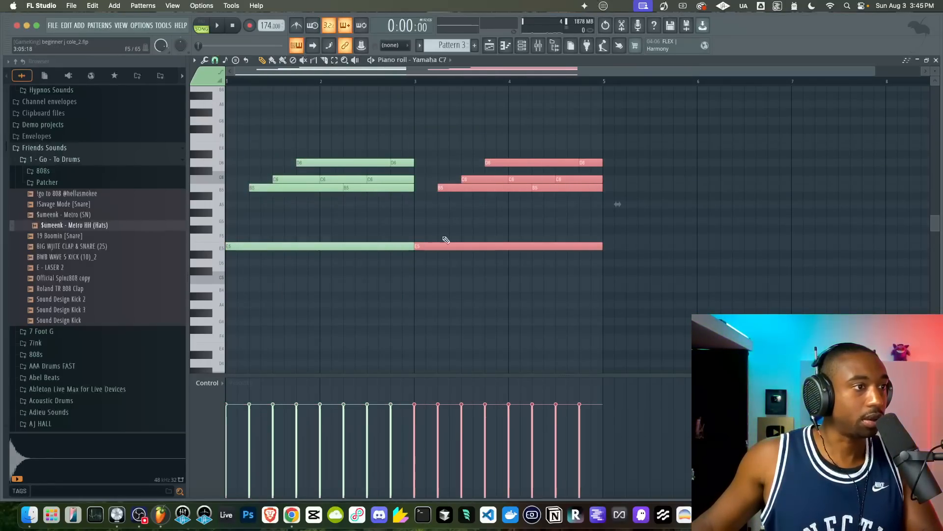
Try raising the last D6 note of bar 4 to E6 and play the melody
{"action": "left_click", "coordinate": [460, 231]}
{"action": "left_click", "coordinate": [594, 164]}
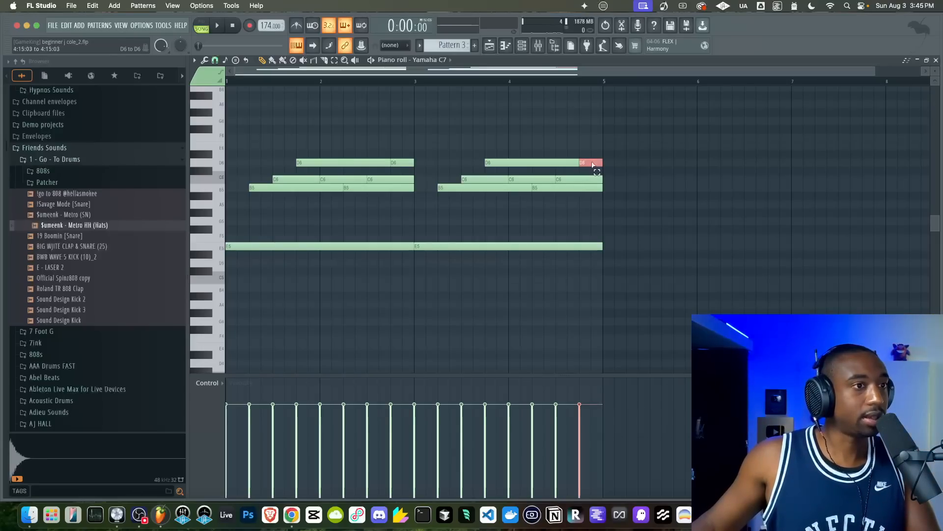
{"action": "left_click_drag", "start_coordinate": [590, 164], "coordinate": [590, 146]}
{"action": "left_click", "coordinate": [566, 247], "text": "ctrl"}
{"action": "key", "text": "space"}
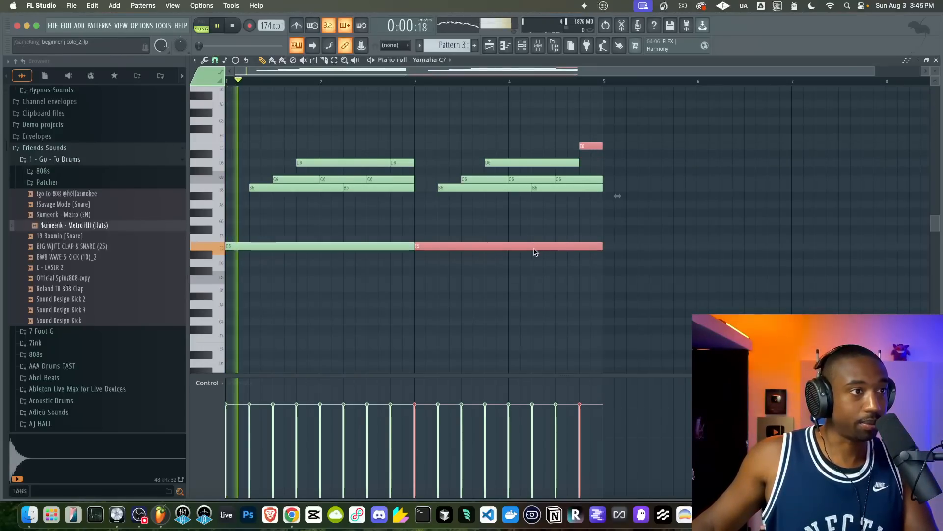
{"action": "left_click", "coordinate": [526, 231]}
{"action": "scroll", "coordinate": [522, 227], "scroll_direction": "down", "scroll_amount": 1}
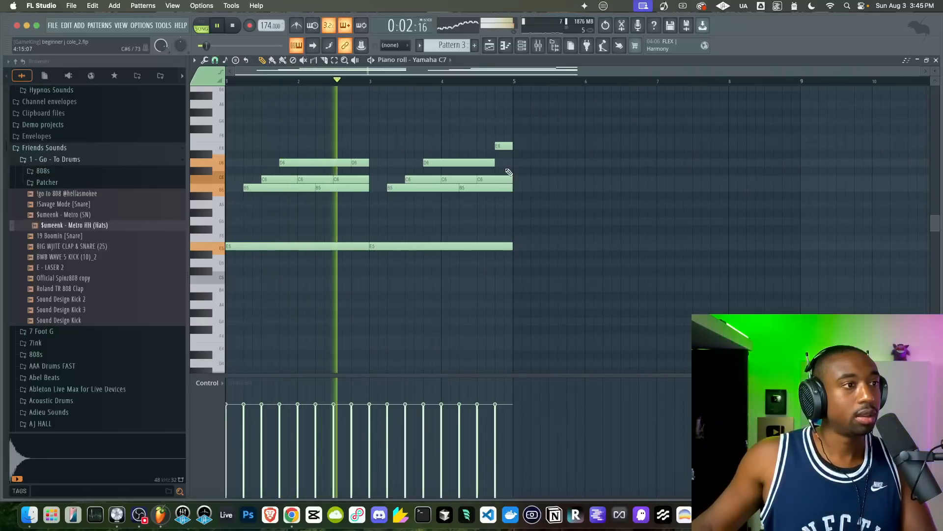
{"action": "key", "text": "space"}
Return the last note of bar 4 to D6 and copy the four-bar melody into bars 5 to 8
{"action": "left_click_drag", "start_coordinate": [503, 149], "coordinate": [273, 254]}
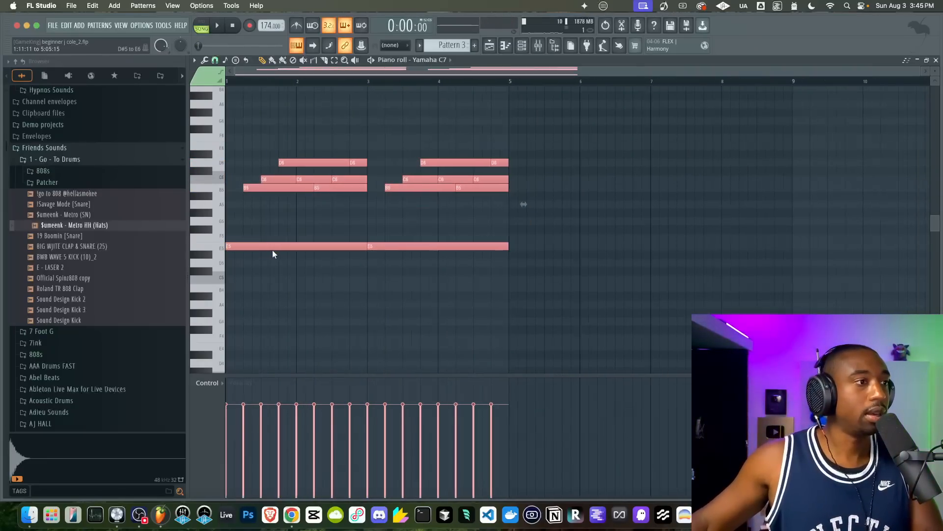
{"action": "scroll", "coordinate": [273, 249], "scroll_direction": "down", "scroll_amount": 2}
{"action": "left_click_drag", "start_coordinate": [425, 282], "coordinate": [251, 141]}
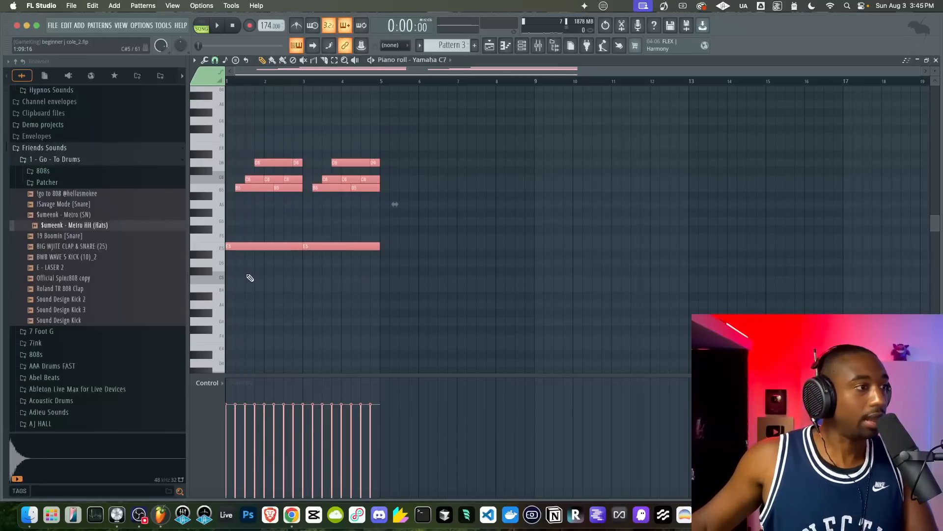
{"action": "left_click_drag", "start_coordinate": [246, 248], "coordinate": [393, 248]}
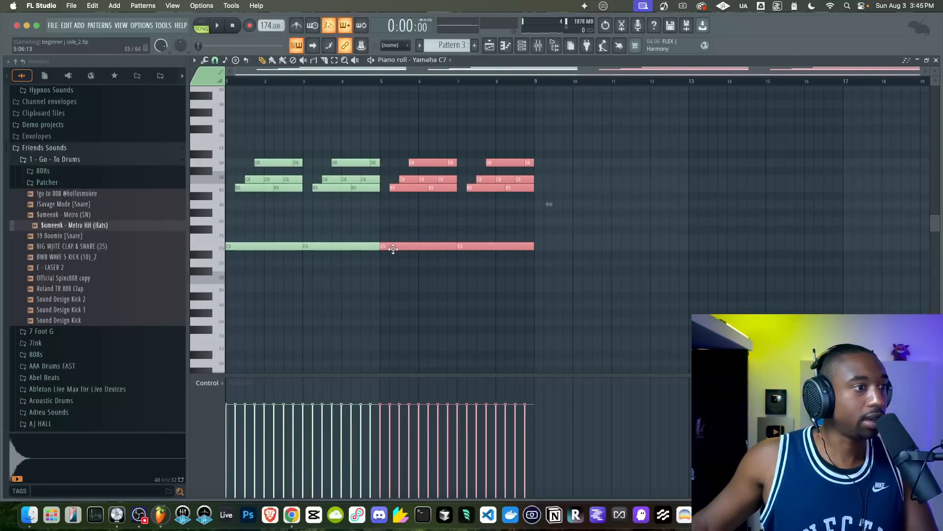
Raise the last D6 note of bar 8 to E6 and save the project
{"action": "left_click", "coordinate": [442, 236]}
{"action": "left_click", "coordinate": [533, 166]}
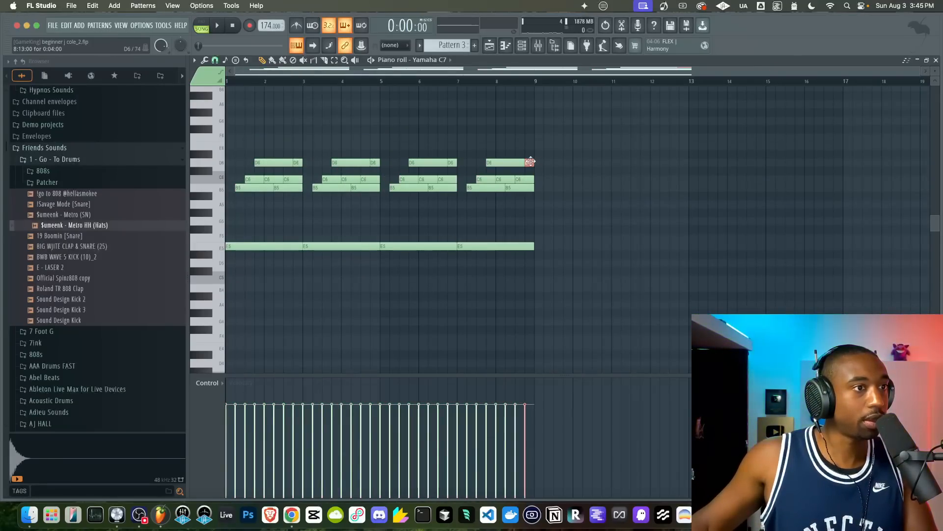
{"action": "left_click_drag", "start_coordinate": [534, 166], "coordinate": [536, 147]}
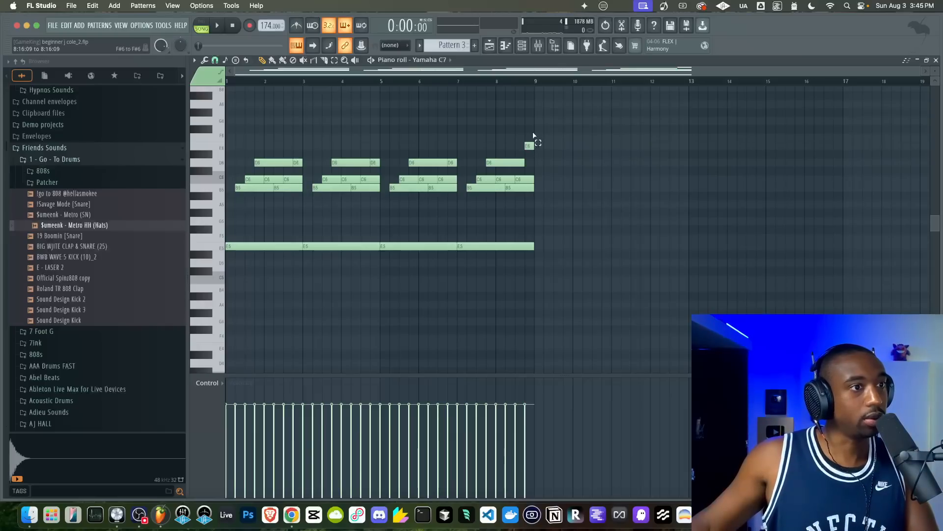
{"action": "key", "text": "super+s"}
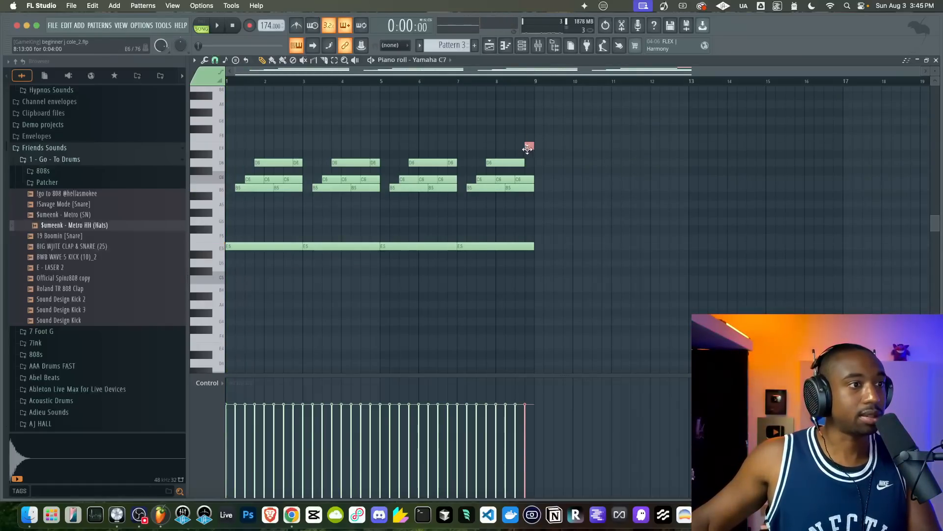
Repeat the four-bar Pattern 3 clip on Track 3 of the playlist through bar 16 and start playback
{"action": "left_click", "coordinate": [494, 47]}
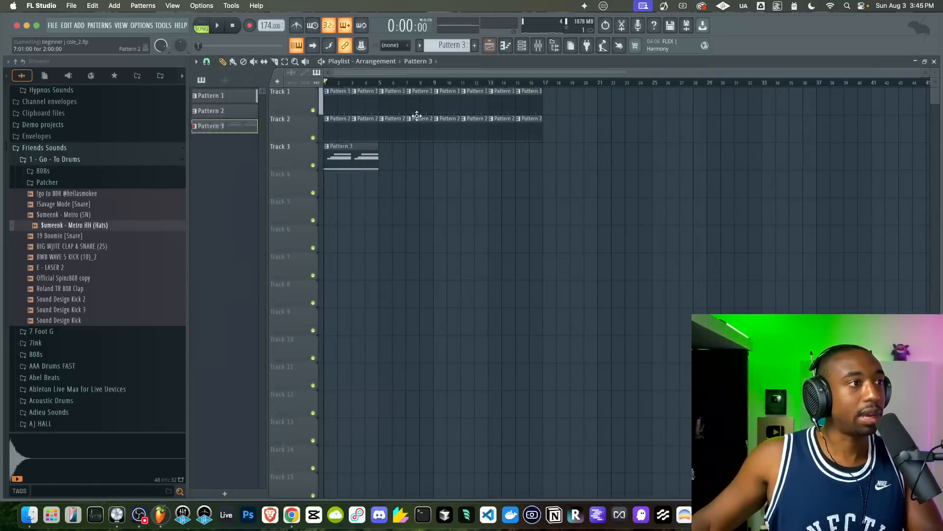
{"action": "left_click", "coordinate": [388, 162]}
{"action": "left_click_drag", "start_coordinate": [438, 162], "coordinate": [432, 159]}
{"action": "key", "text": "ctrl+b"}
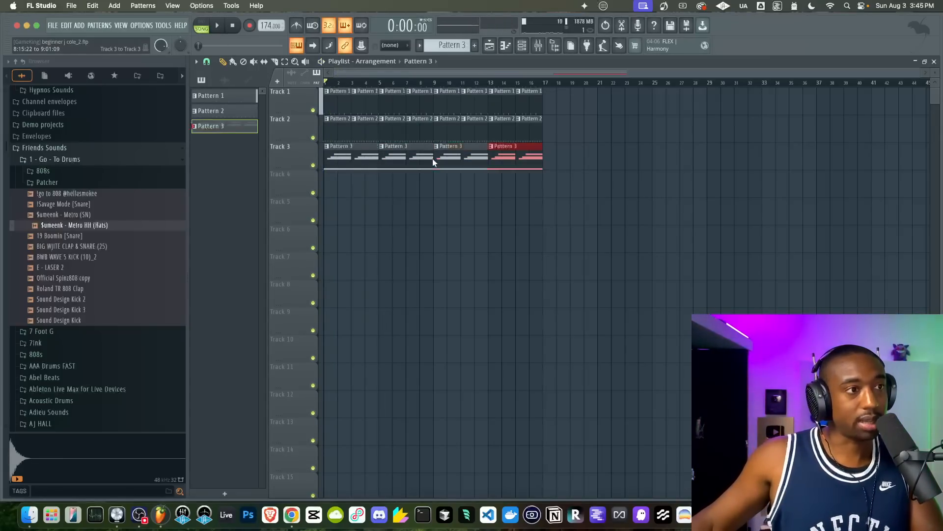
{"action": "left_click", "coordinate": [470, 248]}
{"action": "key", "text": "space"}
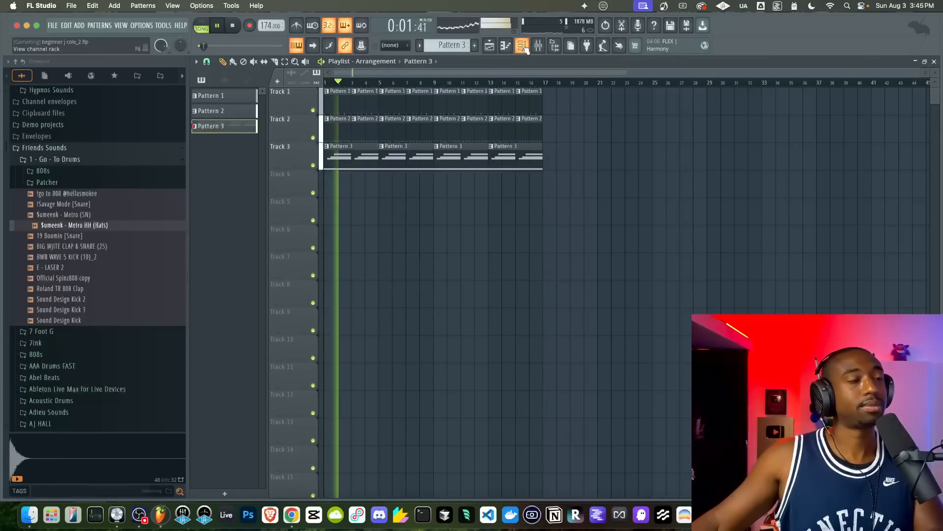
Listen to the arrangement while viewing the channel rack, mixer and playlist, and stop playback
{"action": "key", "text": "F6"}
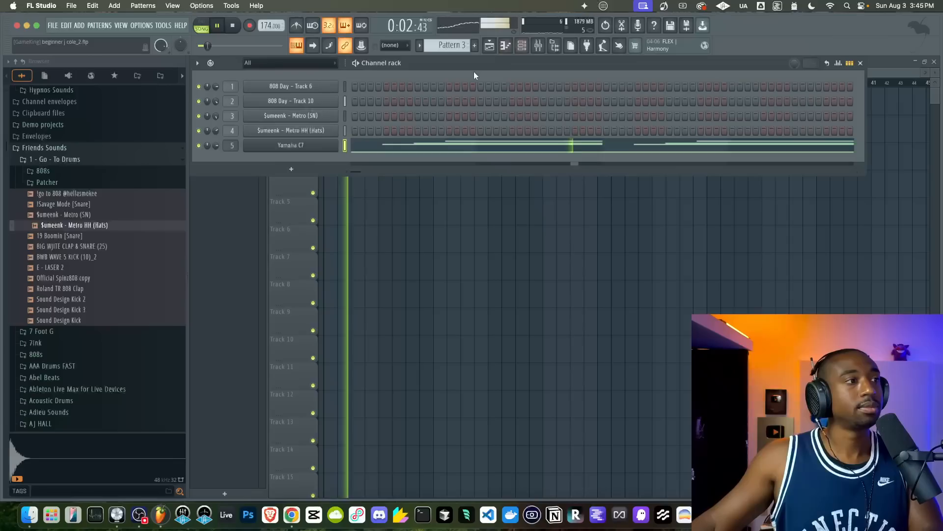
{"action": "left_click", "coordinate": [538, 45]}
{"action": "key", "text": "F5"}
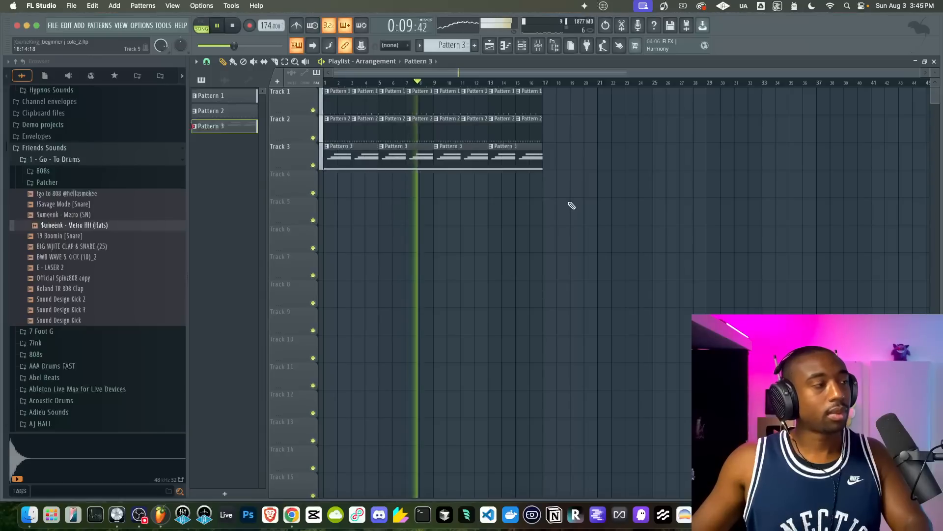
{"action": "key", "text": "F6"}
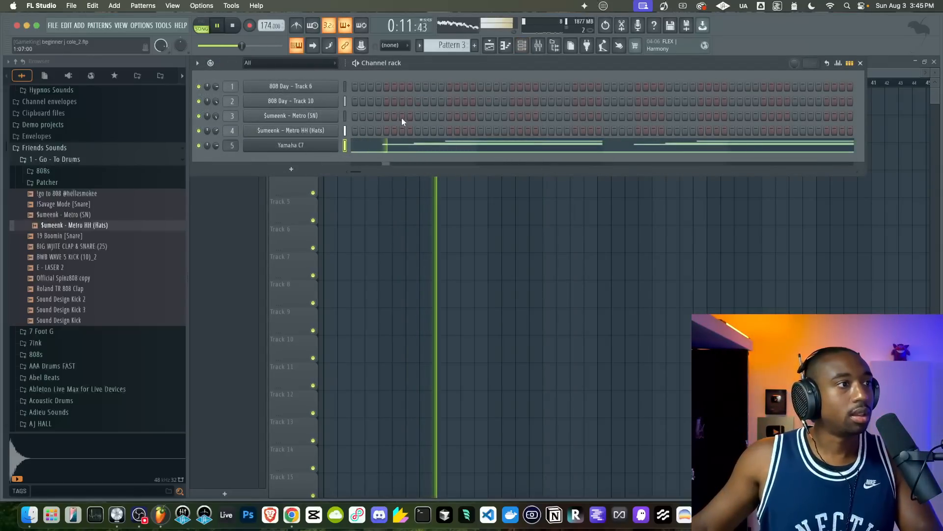
{"action": "key", "text": "space"}
Check the Metro HH (Hats) channel's time shift and sample settings, and play the arrangement again
{"action": "left_click", "coordinate": [315, 130]}
{"action": "left_click_drag", "start_coordinate": [415, 174], "coordinate": [416, 180]}
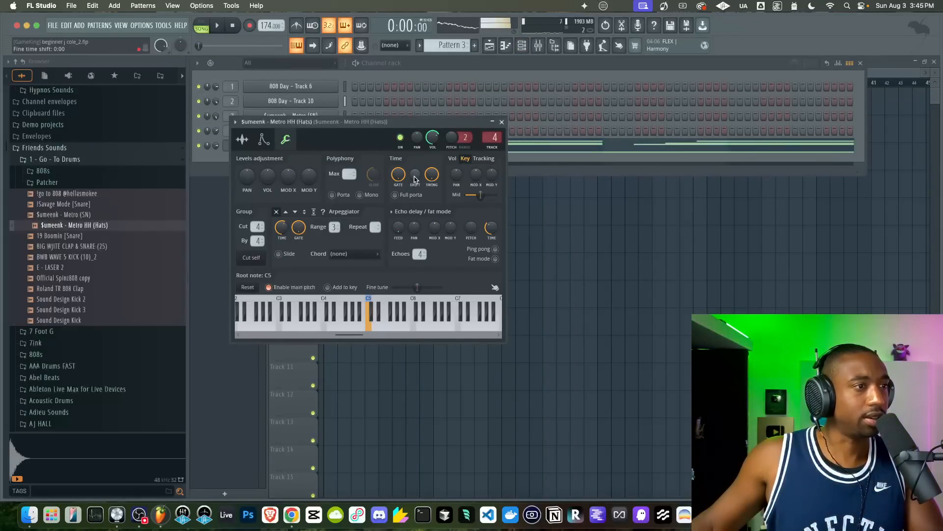
{"action": "left_click", "coordinate": [242, 140]}
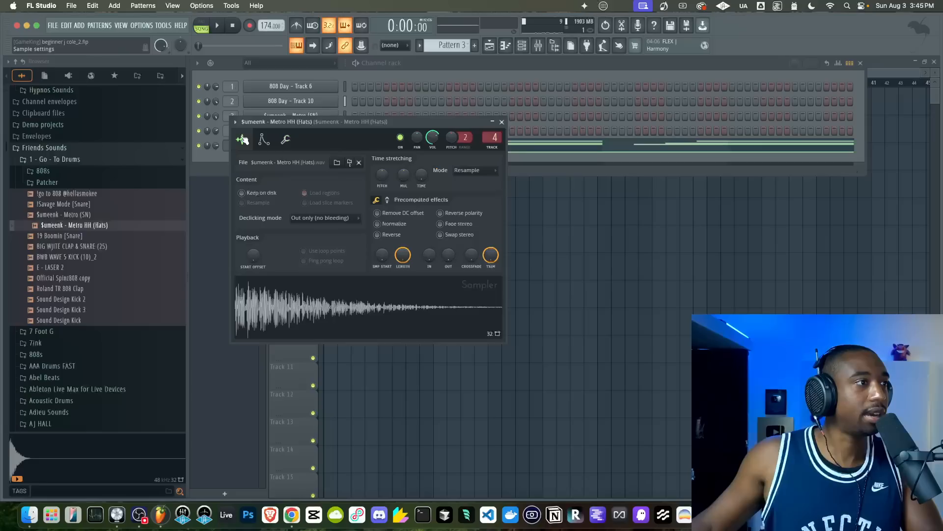
{"action": "left_click", "coordinate": [286, 140]}
{"action": "key", "text": "space"}
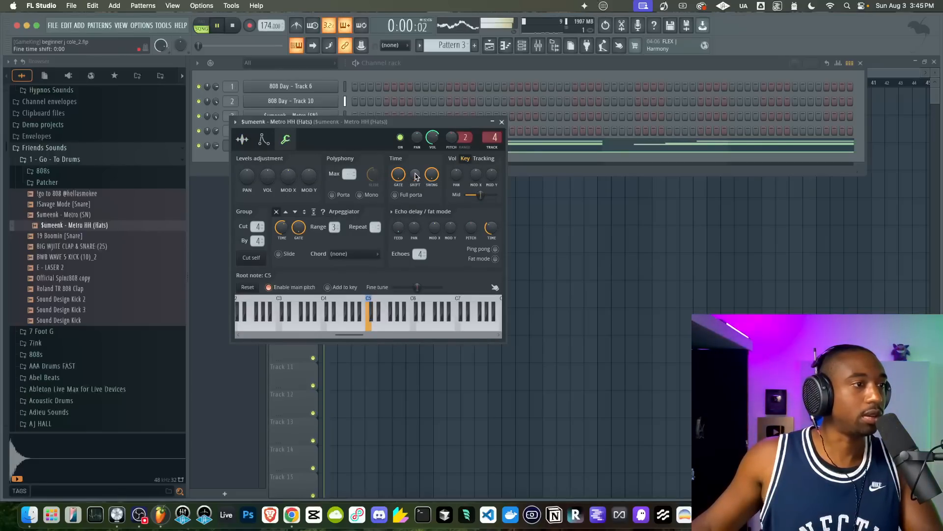
{"action": "left_click", "coordinate": [502, 121]}
{"action": "left_click", "coordinate": [522, 46]}
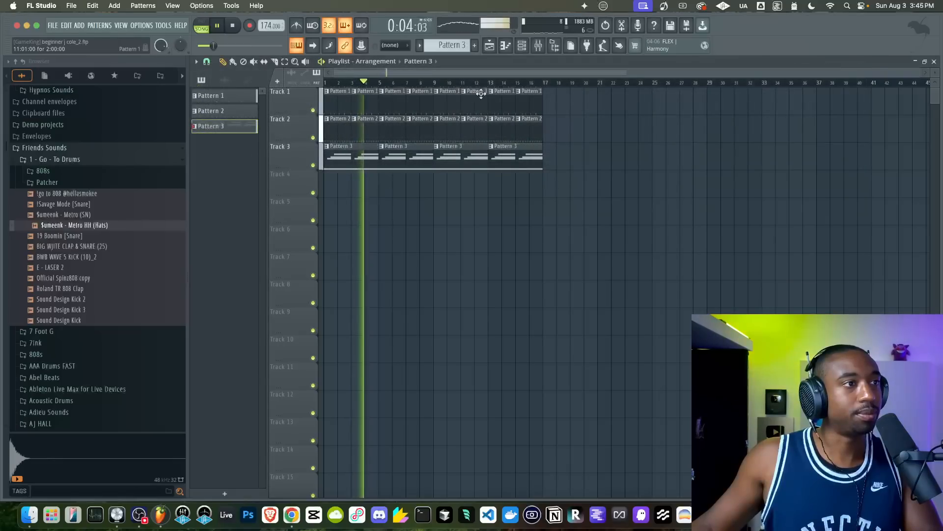
{"action": "key", "text": "space"}
Lower the Yamaha C7 channel volume to 57% during playback and save the project
{"action": "left_click", "coordinate": [523, 47]}
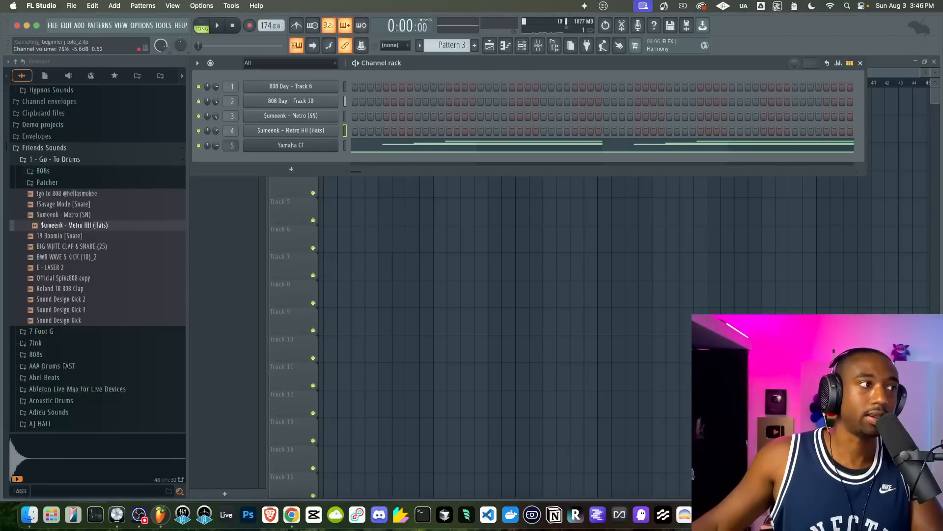
{"action": "key", "text": "space"}
{"action": "left_click_drag", "start_coordinate": [218, 143], "coordinate": [217, 144]}
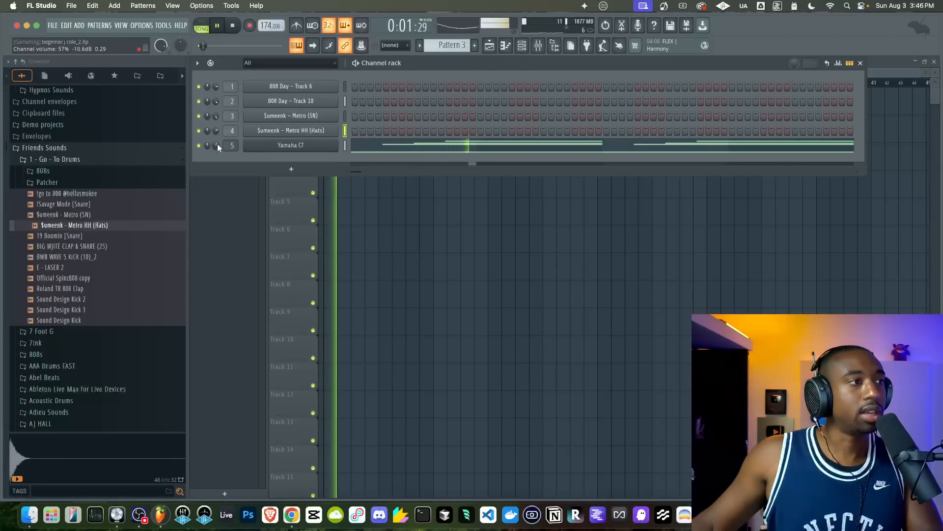
{"action": "key", "text": "F5"}
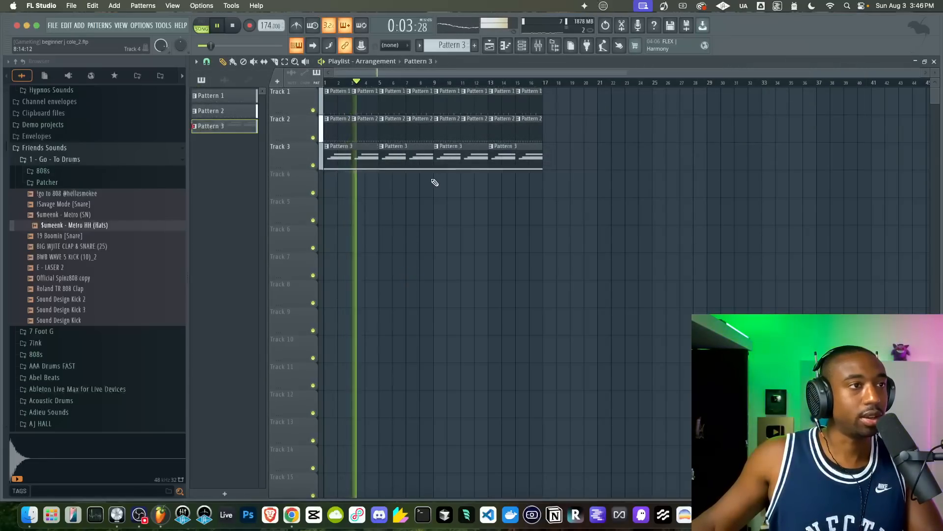
{"action": "key", "text": "super+s"}
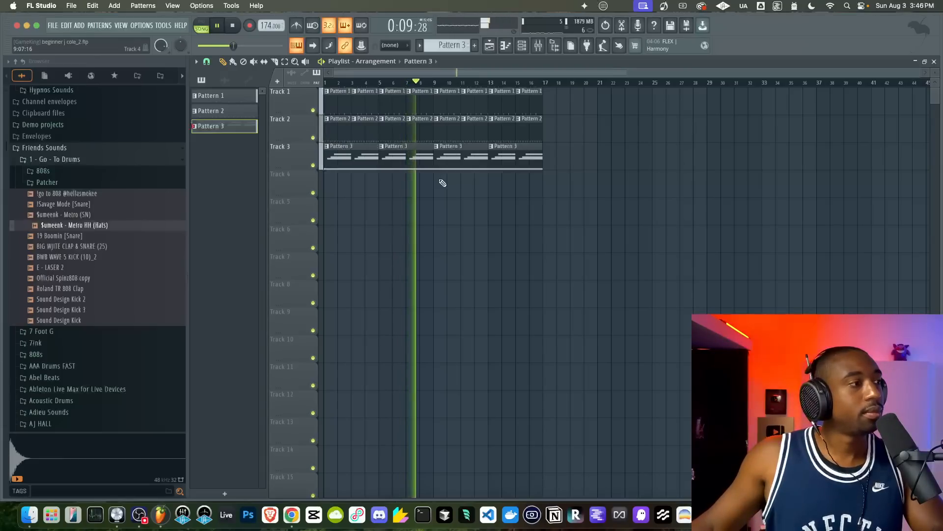
Open the mixer, stop playback, and look at the Master and Insert 6 tracks
{"action": "left_click", "coordinate": [522, 45]}
{"action": "key", "text": "F9"}
{"action": "key", "text": "space"}
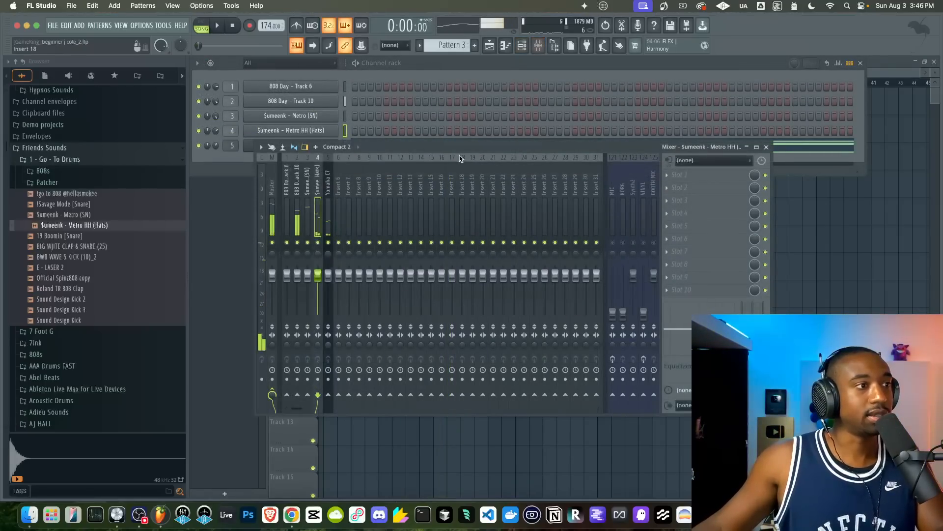
{"action": "left_click", "coordinate": [339, 188]}
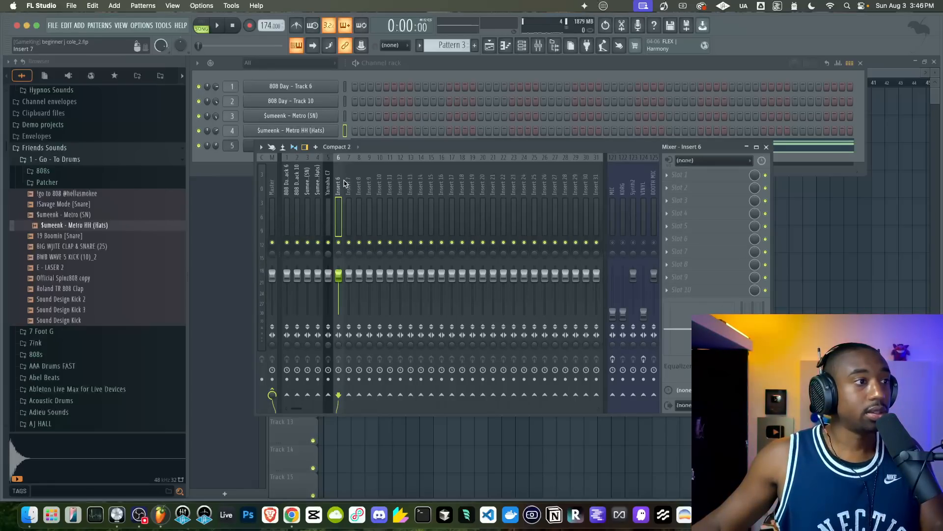
{"action": "left_click", "coordinate": [273, 196]}
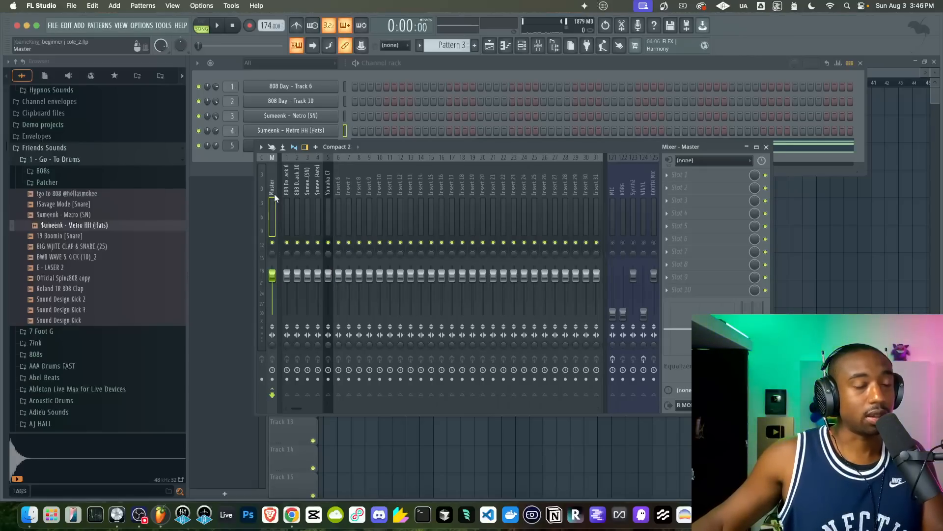
{"action": "left_click", "coordinate": [338, 199]}
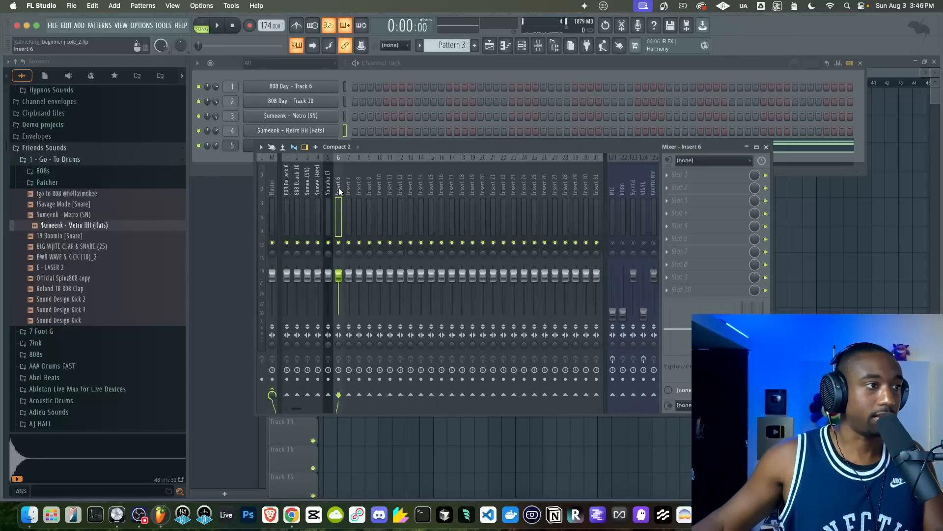
Rename the Insert 6 mixer track as BEAT MIX
{"action": "right_click", "coordinate": [340, 191]}
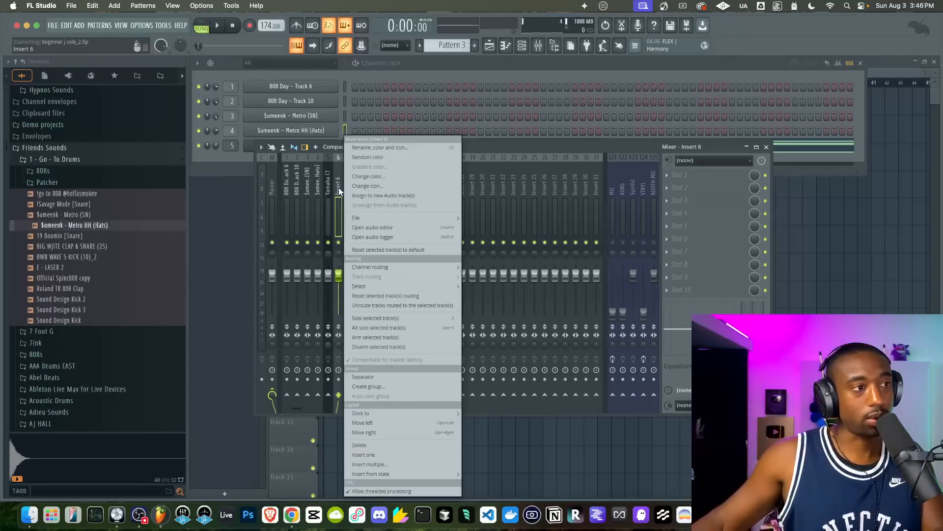
{"action": "key", "text": "Escape"}
{"action": "left_click", "coordinate": [541, 50]}
{"action": "left_click", "coordinate": [541, 51]}
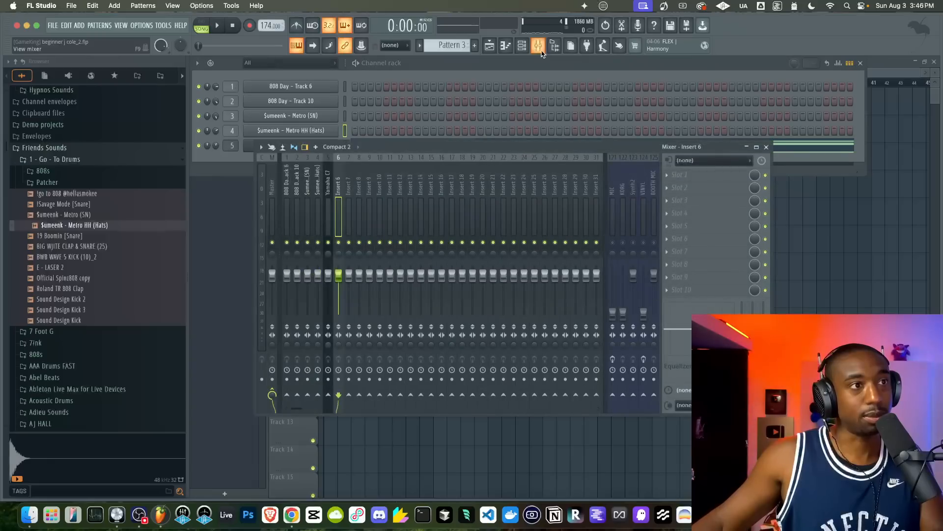
{"action": "right_click", "coordinate": [336, 191]}
{"action": "left_click", "coordinate": [361, 148]}
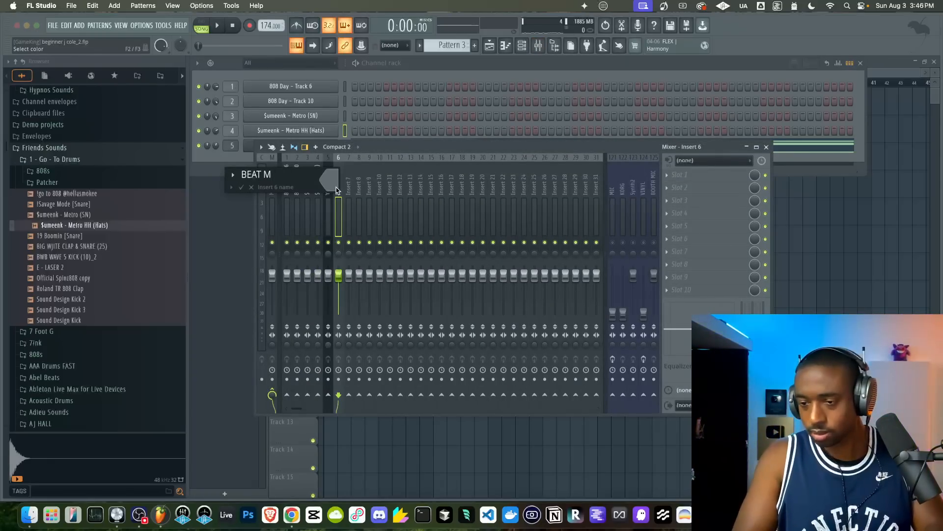
{"action": "type", "text": "BEAT MIX"}
{"action": "key", "text": "Return"}
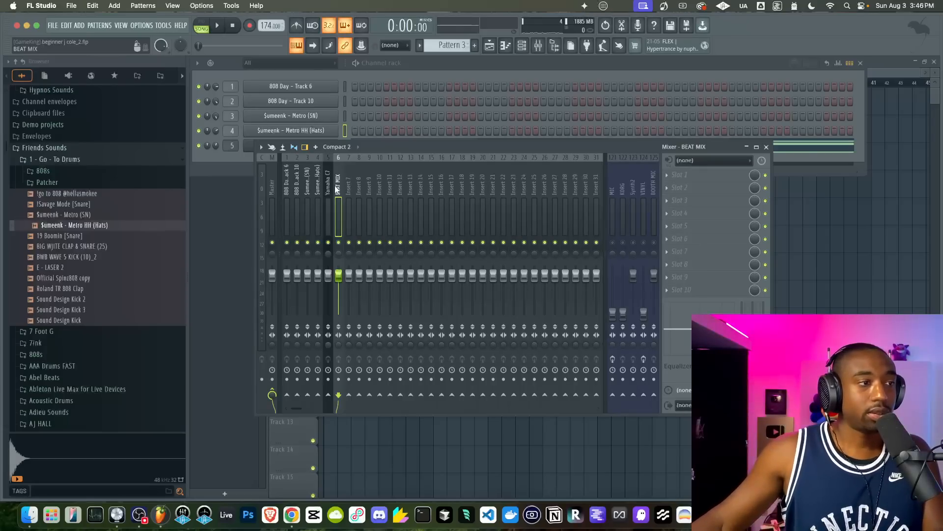
Move the BEAT MIX mixer track to insert position 1, ahead of the drum and Yamaha C7 tracks
{"action": "key", "text": "alt+Left"}
{"action": "key", "text": "alt+Left"}
{"action": "key", "text": "alt+Left"}
{"action": "key", "text": "alt+Left"}
{"action": "key", "text": "alt+Left"}
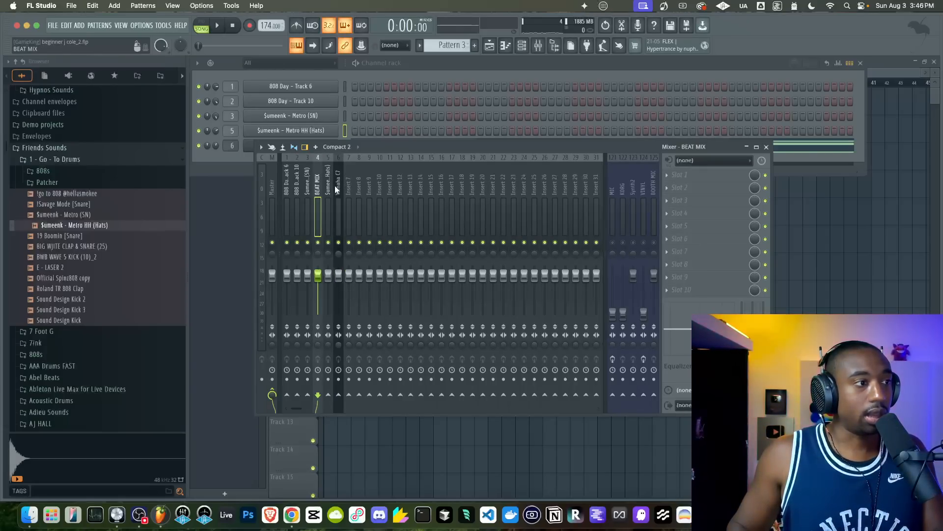
{"action": "key", "text": "alt+Right"}
{"action": "key", "text": "alt+Right"}
{"action": "key", "text": "alt+Right"}
{"action": "key", "text": "alt+Left"}
{"action": "key", "text": "alt+Left"}
{"action": "key", "text": "alt+Left"}
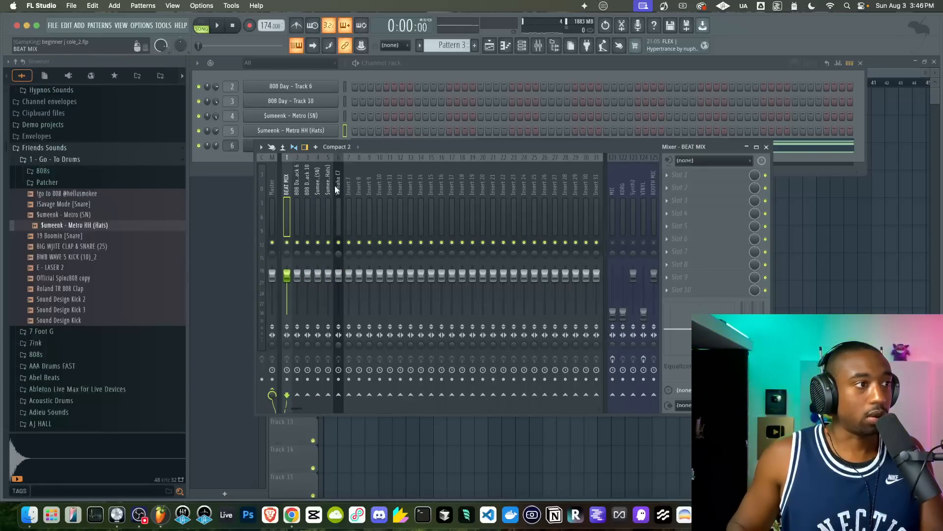
{"action": "key", "text": "alt+Right"}
{"action": "key", "text": "alt+Left"}
{"action": "key", "text": "alt+Left"}
{"action": "key", "text": "alt+Right"}
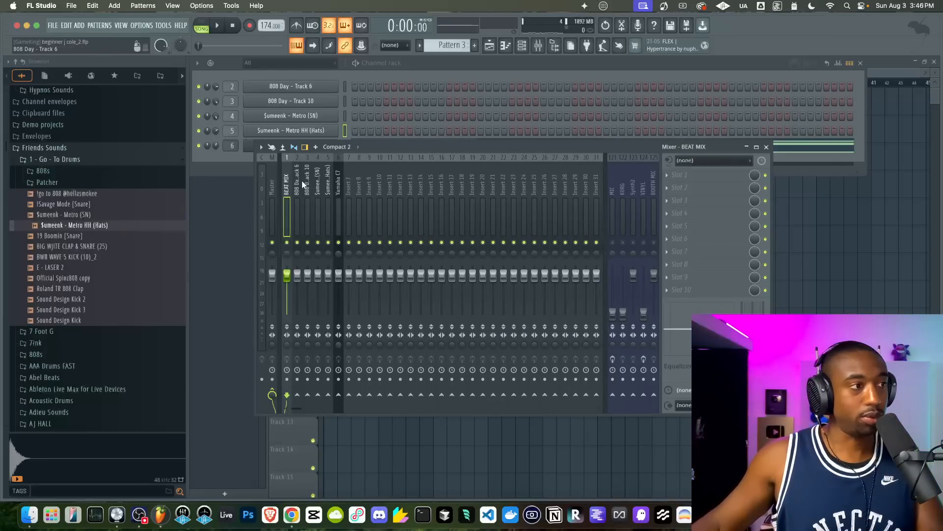
Select all insert tracks after BEAT MIX and route them only to the BEAT MIX track
{"action": "left_click_drag", "start_coordinate": [298, 188], "coordinate": [604, 182]}
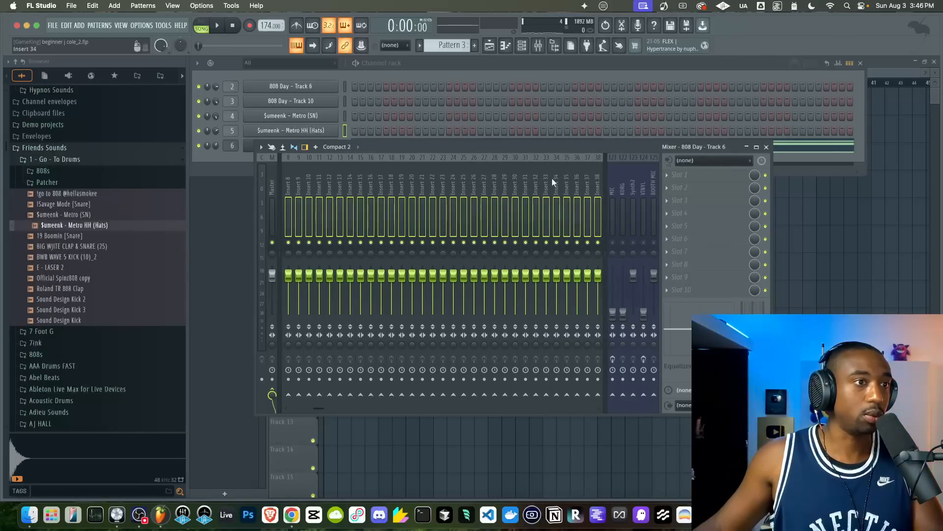
{"action": "scroll", "coordinate": [511, 174], "scroll_direction": "left", "scroll_amount": 5}
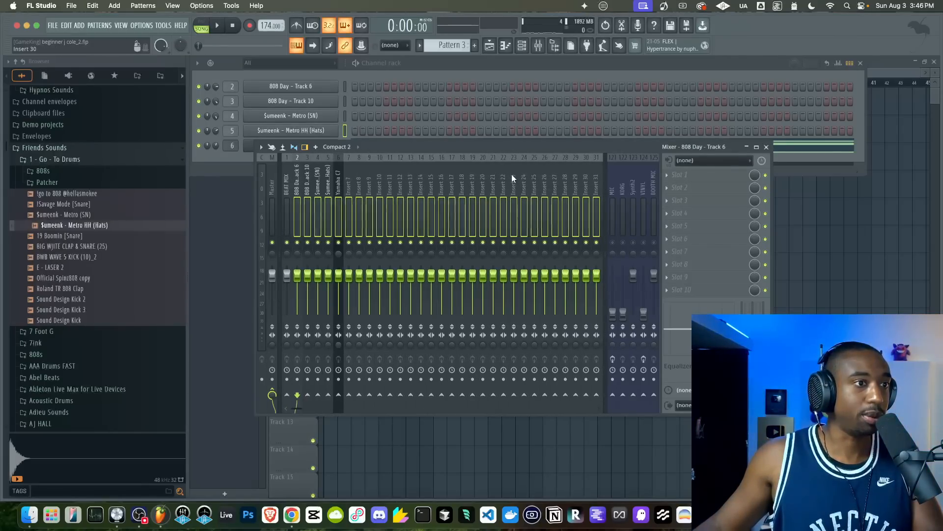
{"action": "right_click", "coordinate": [290, 397]}
{"action": "left_click", "coordinate": [301, 409]}
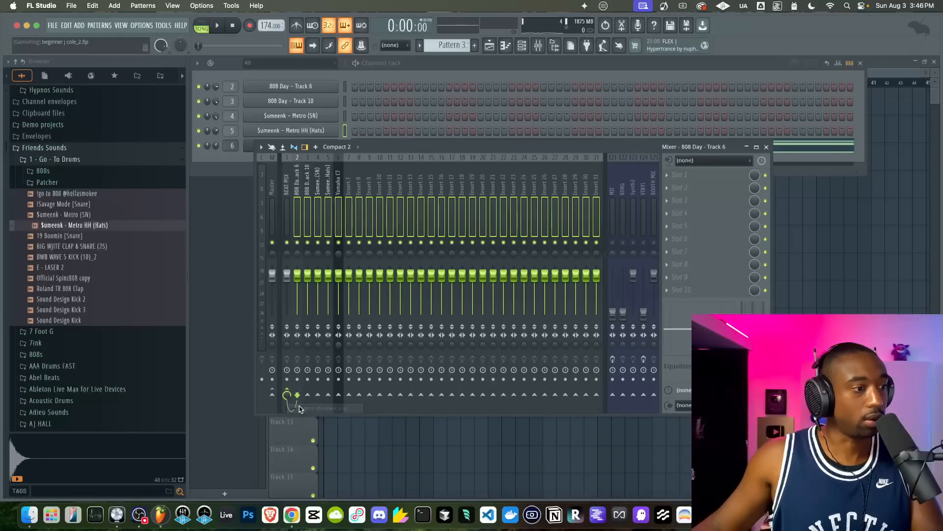
Check the routing of the Master, BEAT MIX, drum and empty insert tracks, and play the beat briefly to watch their levels
{"action": "left_click", "coordinate": [299, 197]}
{"action": "left_click", "coordinate": [525, 183]}
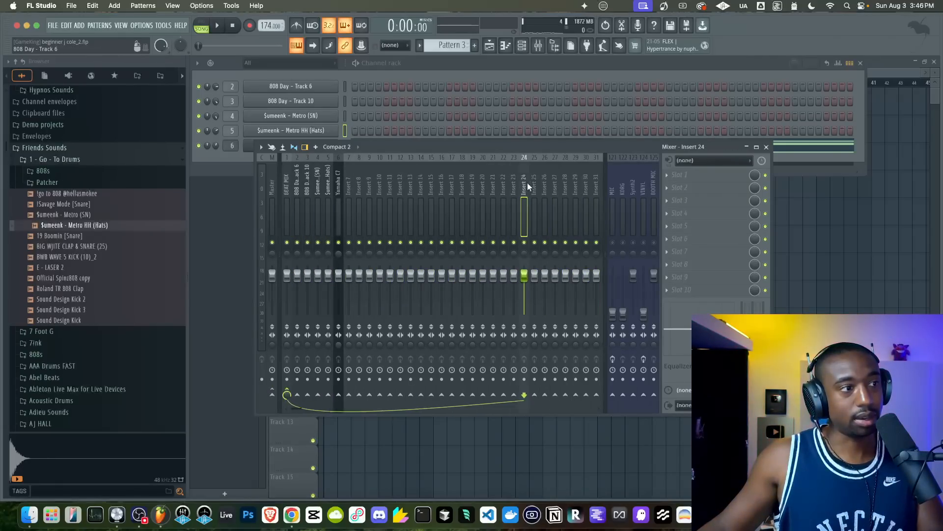
{"action": "left_click", "coordinate": [273, 201]}
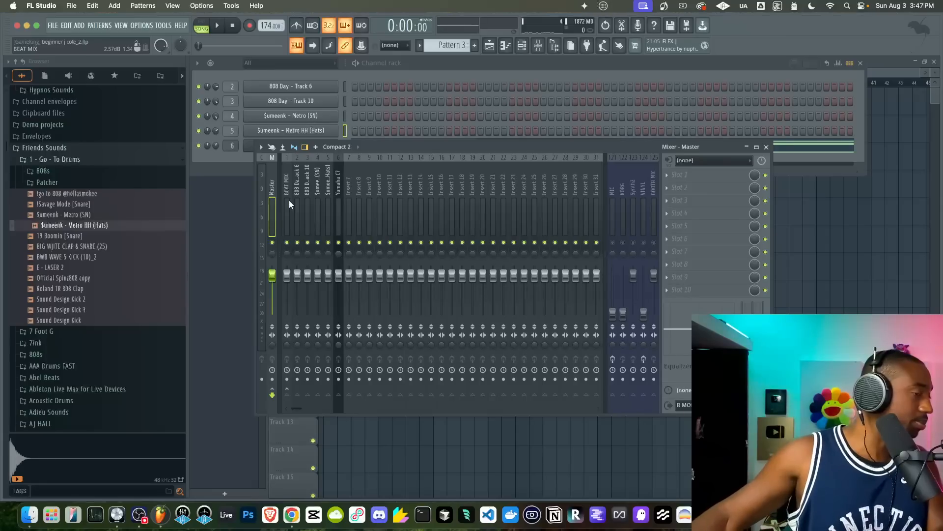
{"action": "left_click", "coordinate": [290, 205]}
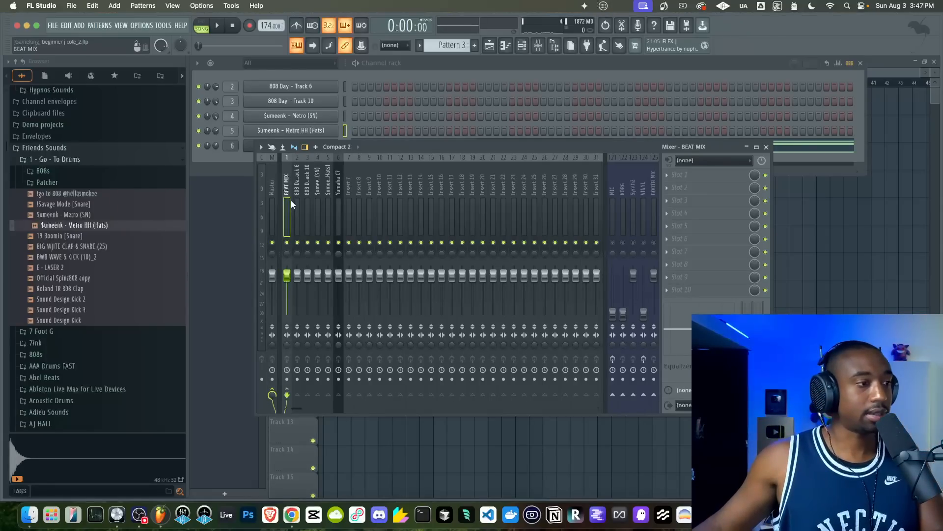
{"action": "left_click", "coordinate": [299, 197]}
{"action": "left_click", "coordinate": [290, 196]}
{"action": "left_click", "coordinate": [297, 198]}
{"action": "left_click", "coordinate": [305, 199]}
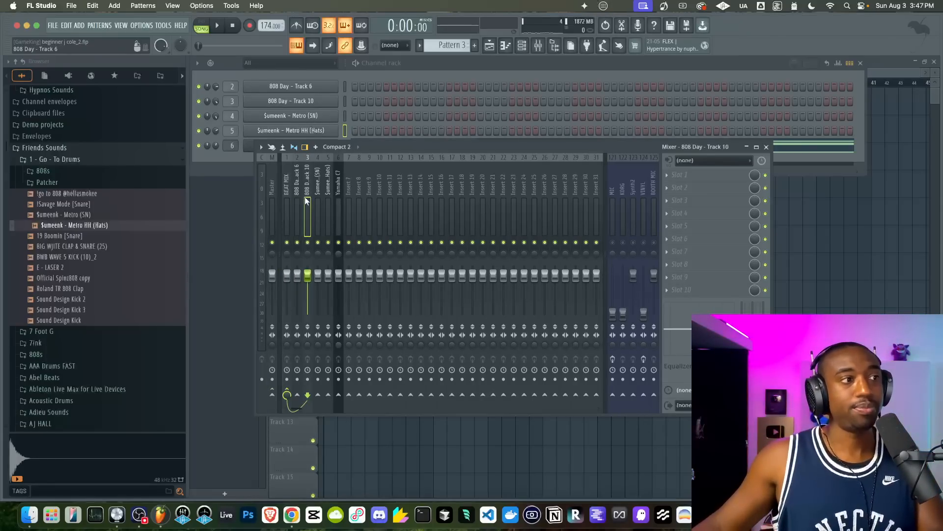
{"action": "left_click", "coordinate": [298, 196]}
{"action": "left_click", "coordinate": [291, 197]}
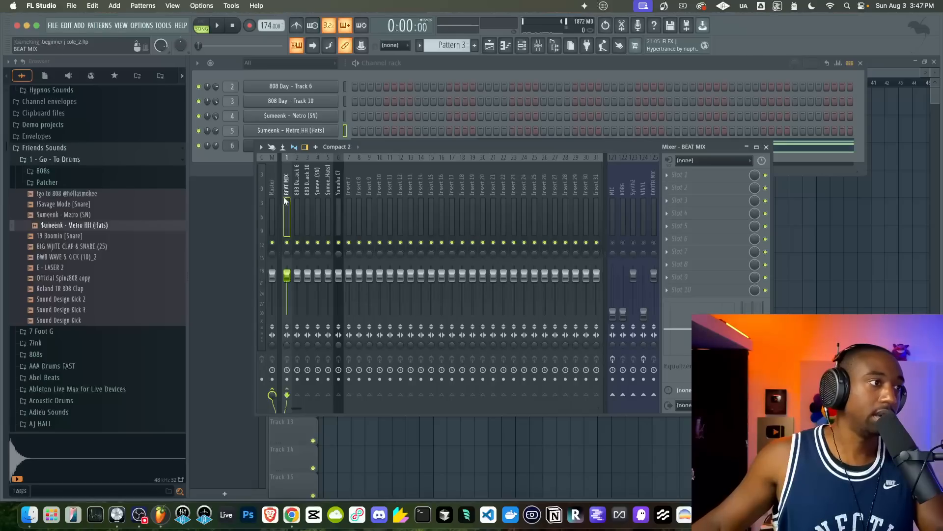
{"action": "left_click", "coordinate": [298, 199]}
{"action": "left_click", "coordinate": [328, 199]}
{"action": "left_click", "coordinate": [298, 197]}
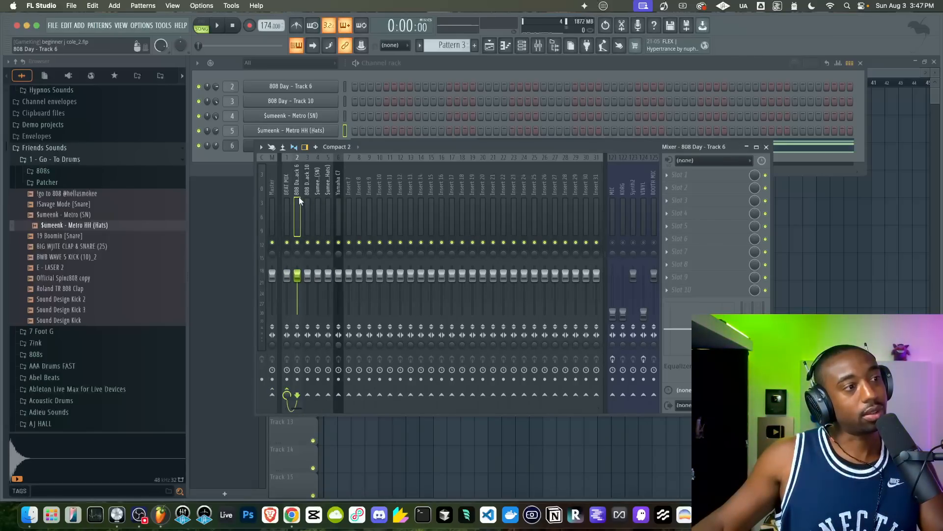
{"action": "left_click", "coordinate": [494, 208]}
{"action": "left_click", "coordinate": [379, 206]}
{"action": "left_click", "coordinate": [287, 204]}
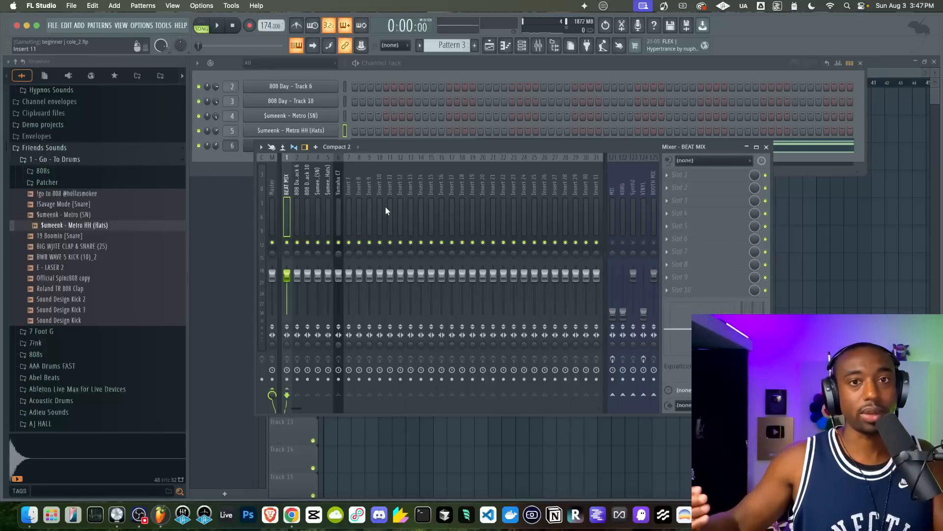
{"action": "key", "text": "space"}
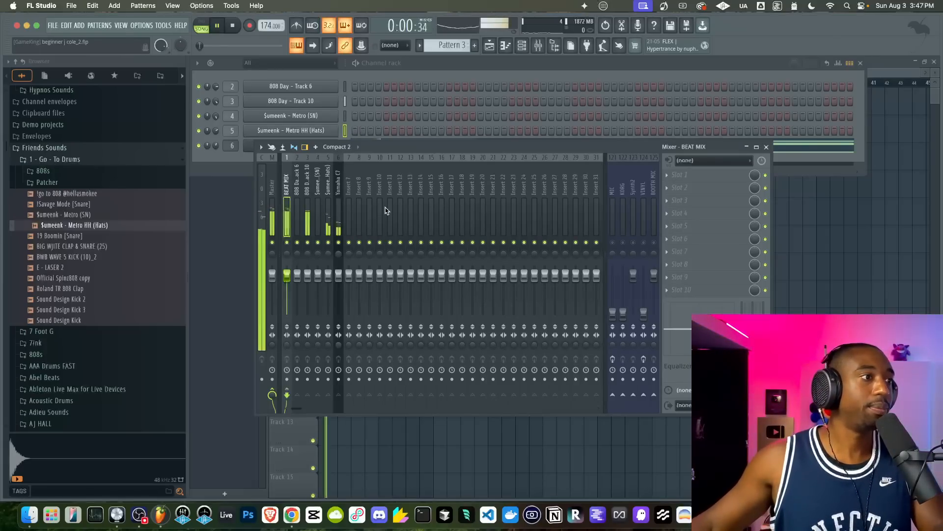
{"action": "key", "text": "space"}
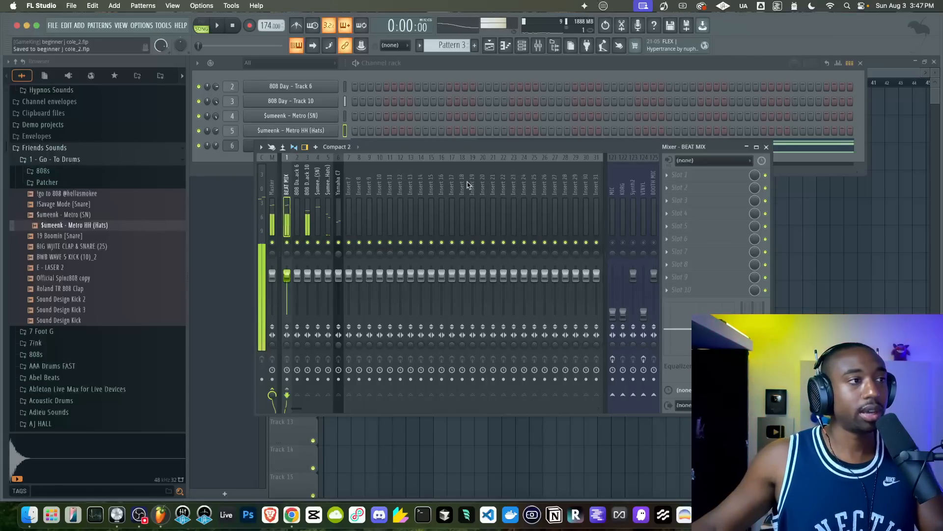
Hide the browser and channel rack, and move the mixer below the pattern clips in the playlist
{"action": "left_click", "coordinate": [554, 46]}
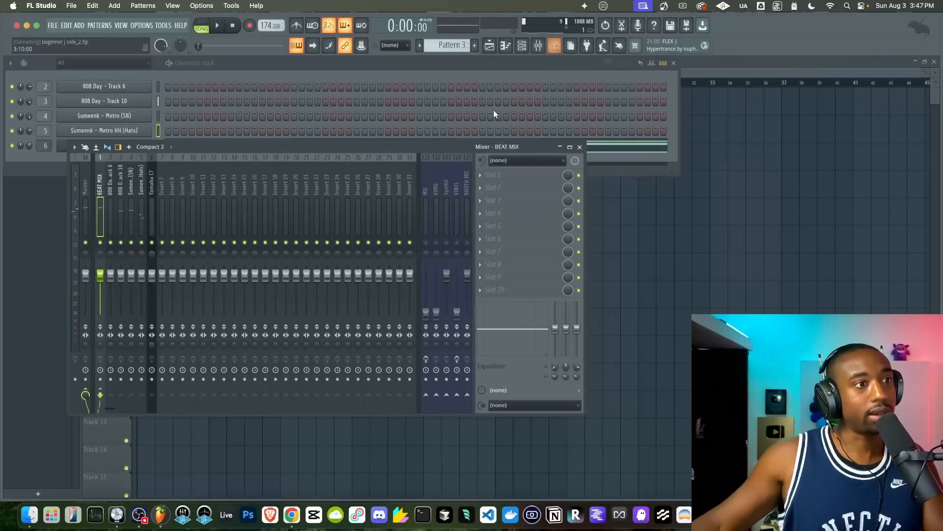
{"action": "left_click_drag", "start_coordinate": [470, 143], "coordinate": [494, 181]}
{"action": "left_click", "coordinate": [522, 45]}
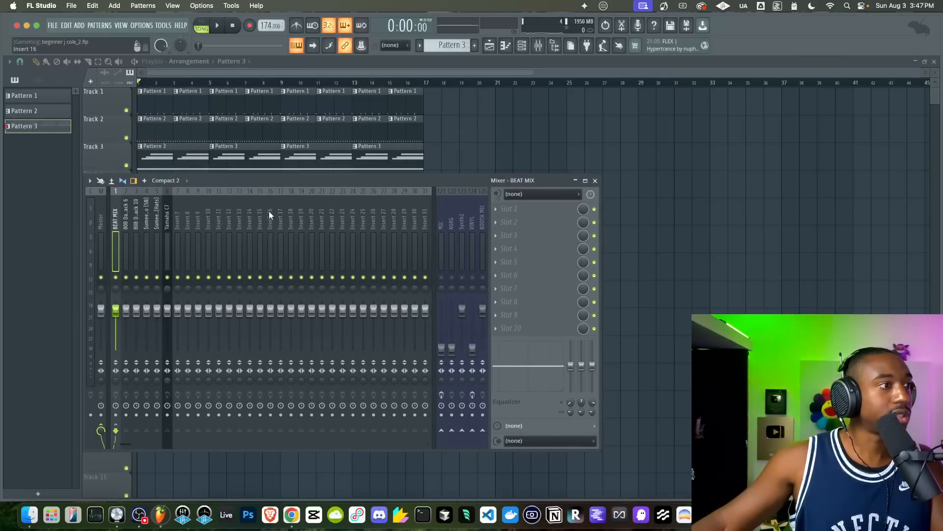
Listen to the beat with the Yamaha C7 mixer track selected, and load Fruity Delay 3 in its first effect slot
{"action": "left_click", "coordinate": [169, 216]}
{"action": "key", "text": "space"}
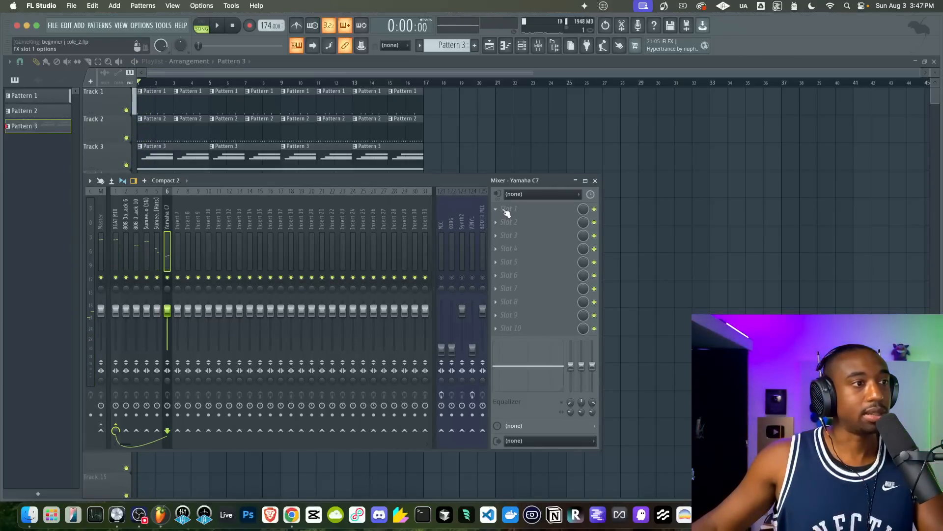
{"action": "key", "text": "space"}
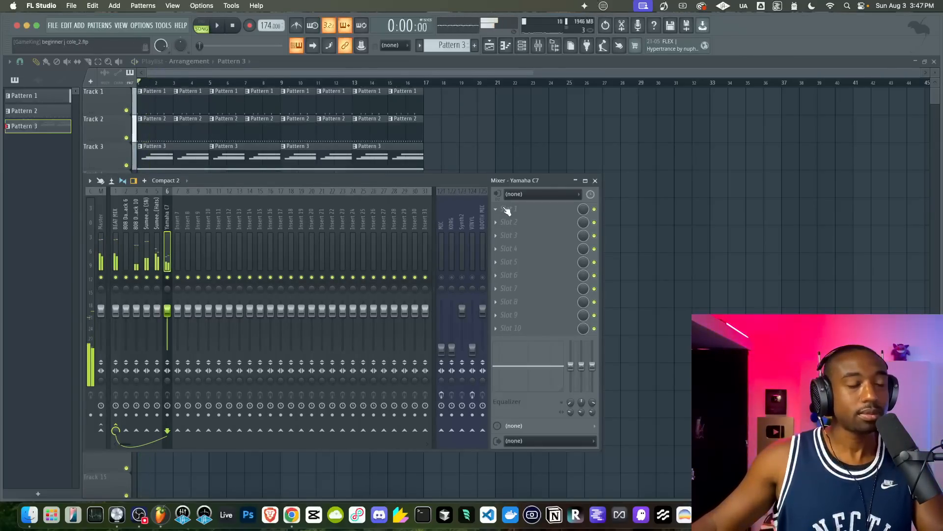
{"action": "key", "text": "space"}
{"action": "left_click", "coordinate": [506, 211]}
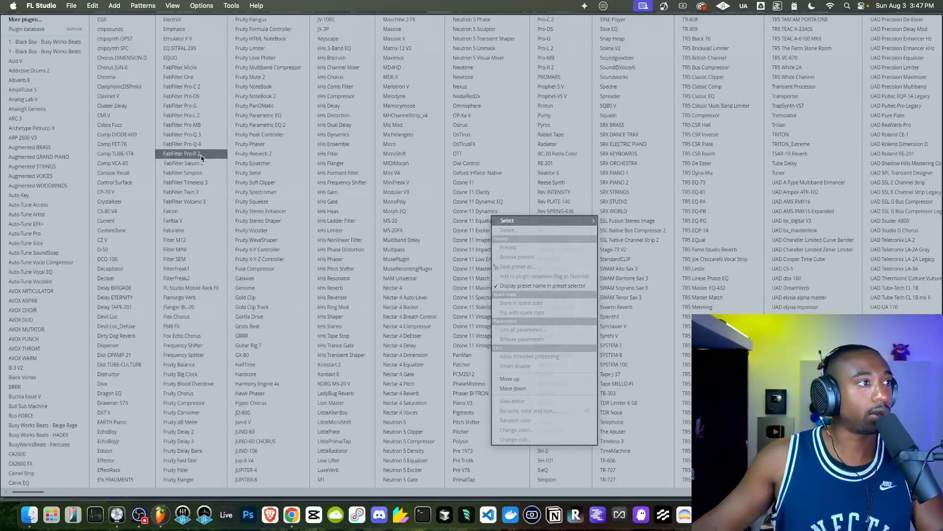
{"action": "left_click", "coordinate": [202, 440]}
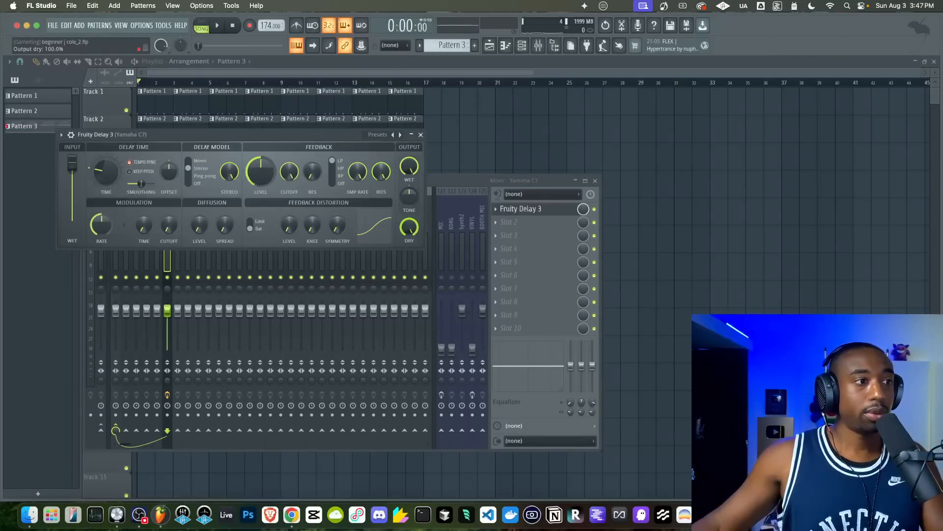
Set Fruity Delay 3's feedback level and dry output to 0%, turn off tempo sync, and lower the delay time to its minimum
{"action": "left_click_drag", "start_coordinate": [276, 178], "coordinate": [276, 217]}
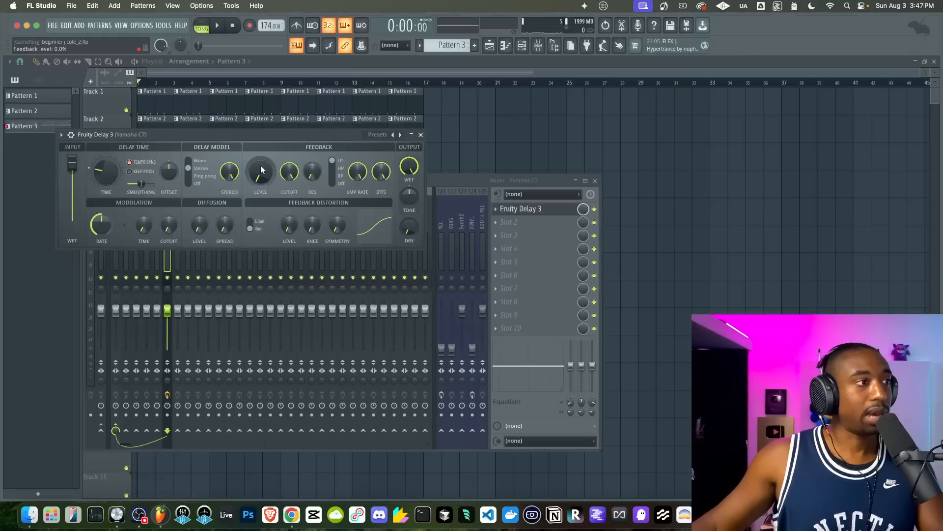
{"action": "left_click", "coordinate": [130, 163]}
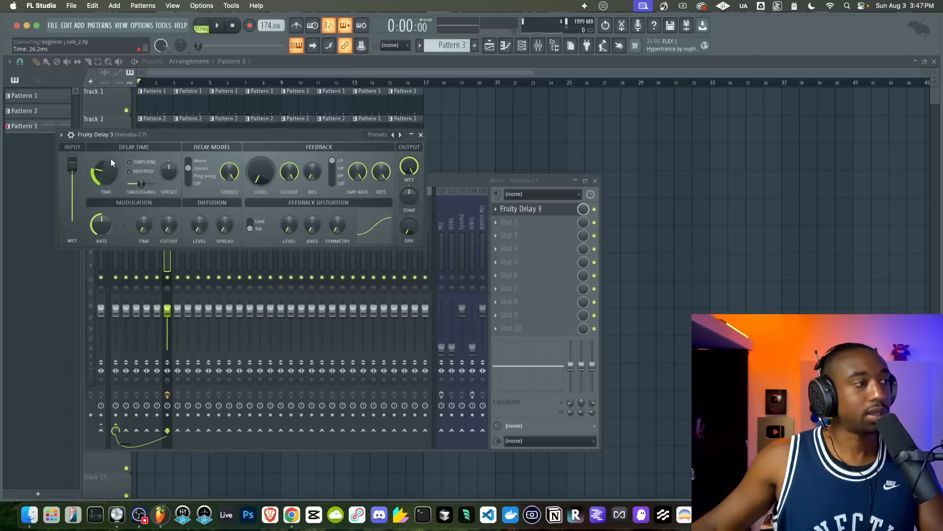
{"action": "left_click_drag", "start_coordinate": [105, 173], "coordinate": [105, 183]}
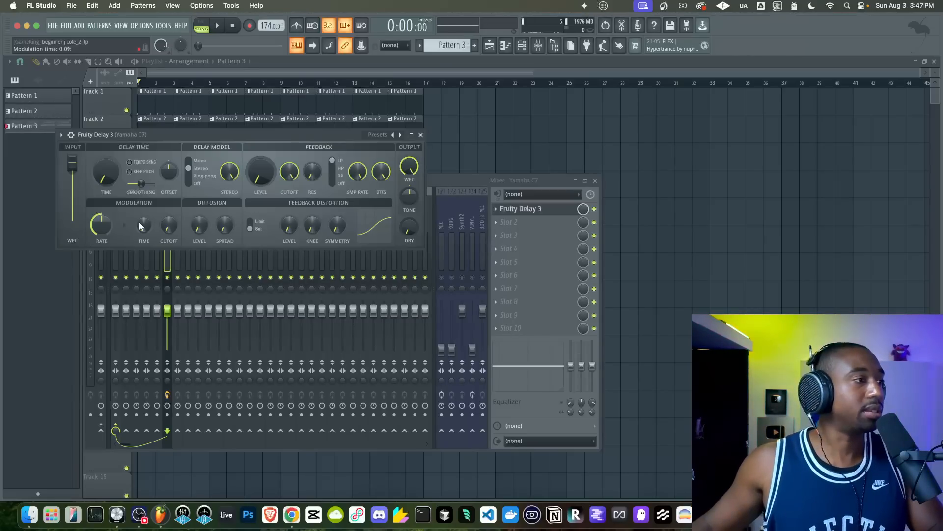
Raise Fruity Delay 3's modulation time to about 50%, fine-tuning it while the beat plays
{"action": "left_click_drag", "start_coordinate": [144, 225], "coordinate": [143, 207]}
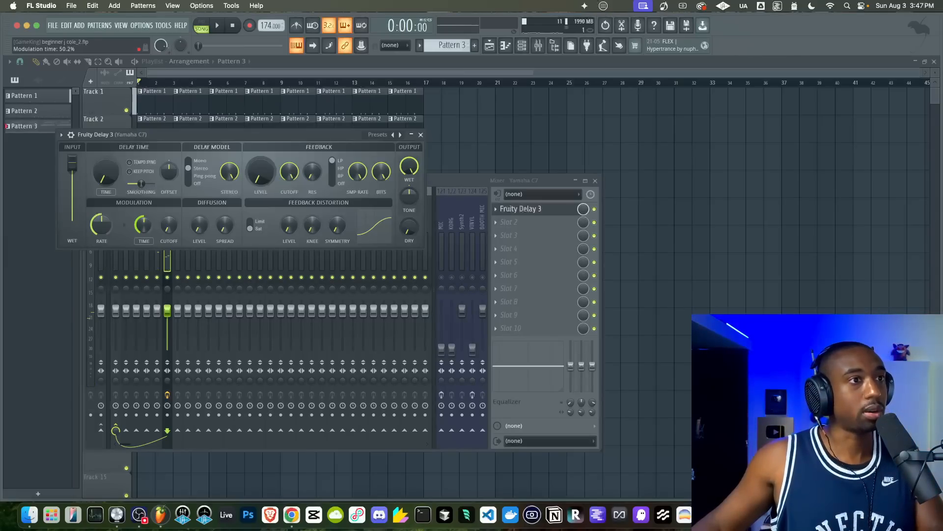
{"action": "key", "text": "space"}
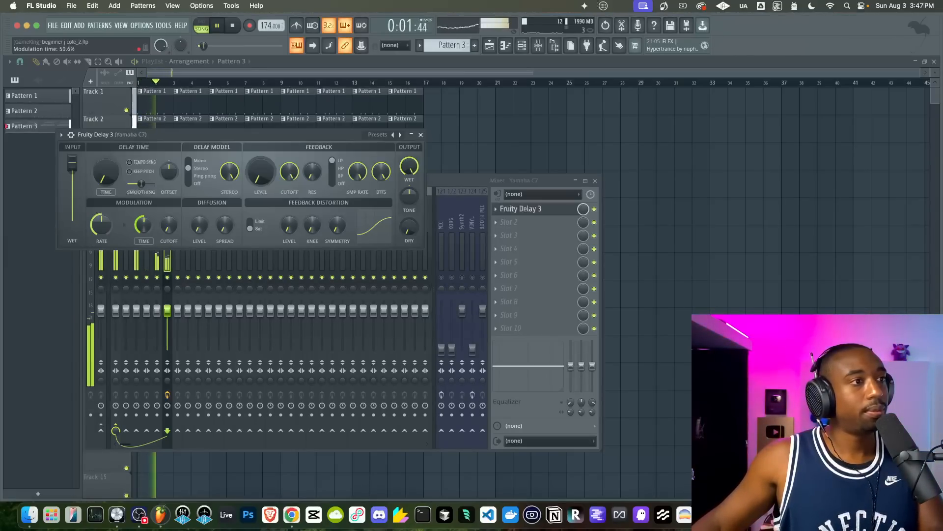
{"action": "left_click_drag", "start_coordinate": [143, 225], "coordinate": [142, 226]}
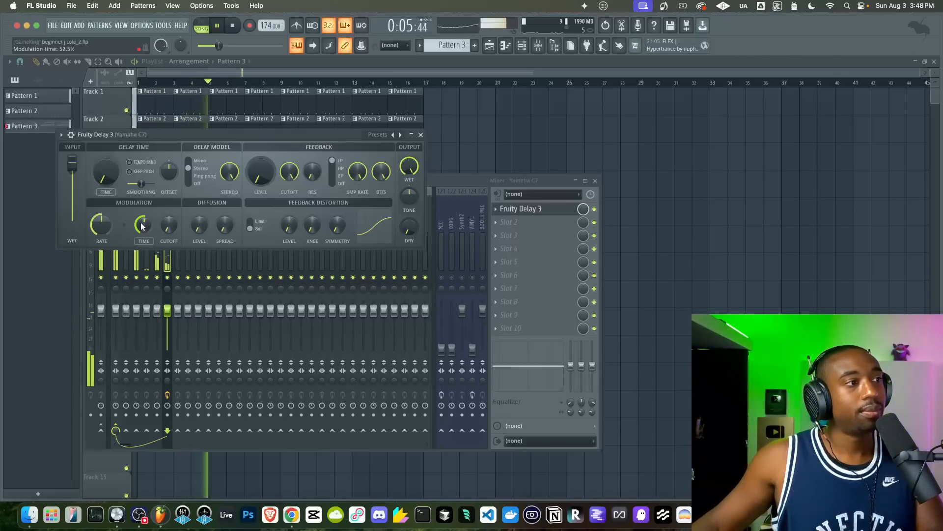
{"action": "key", "text": "space"}
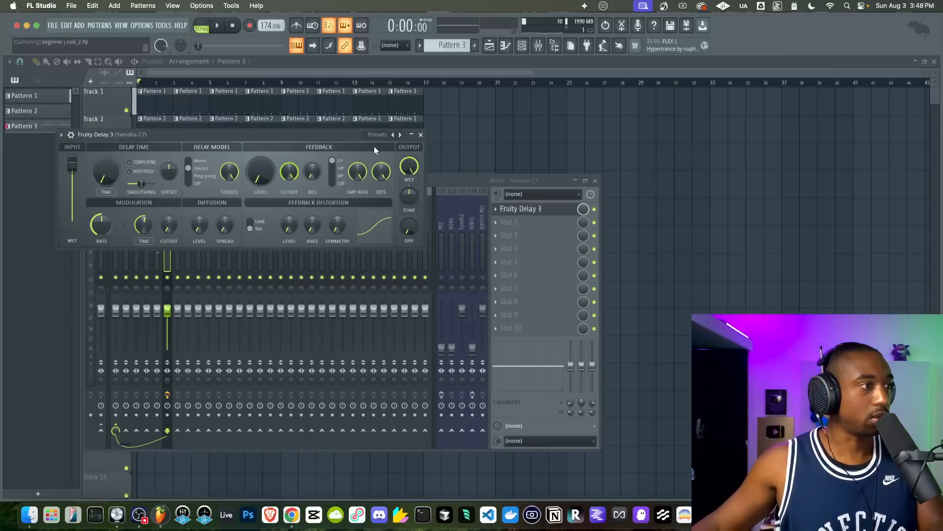
Compare Fruity Delay 3's stereo and mono delay models while playing the beat, ending on Mono, and close the plugin
{"action": "key", "text": "space"}
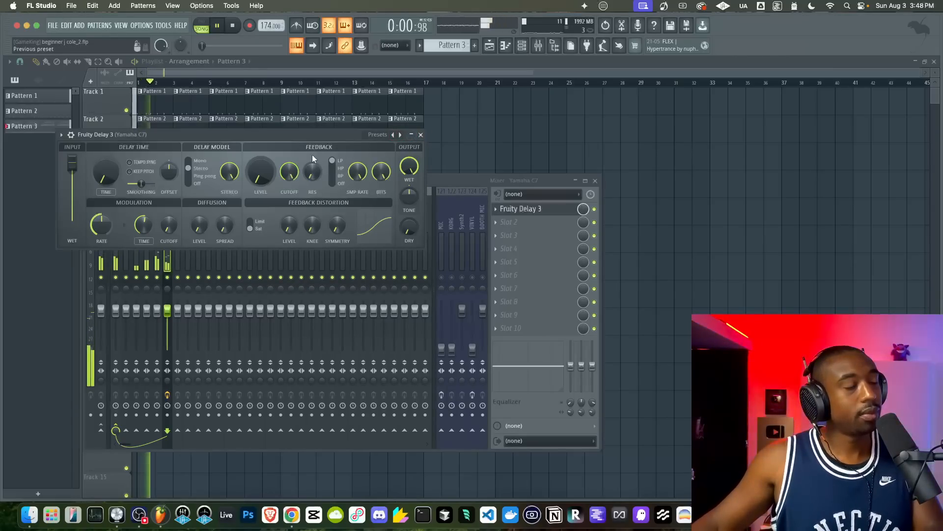
{"action": "key", "text": "space"}
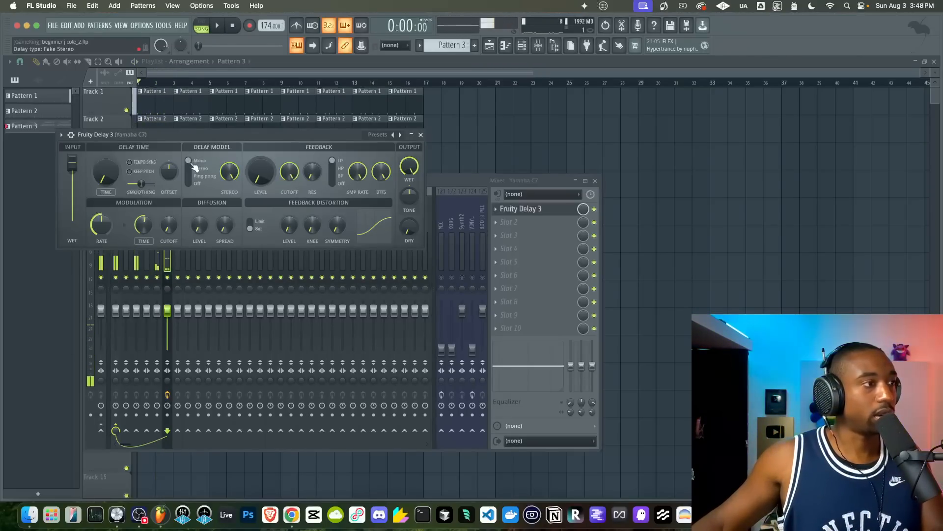
{"action": "left_click", "coordinate": [193, 165]}
{"action": "key", "text": "space"}
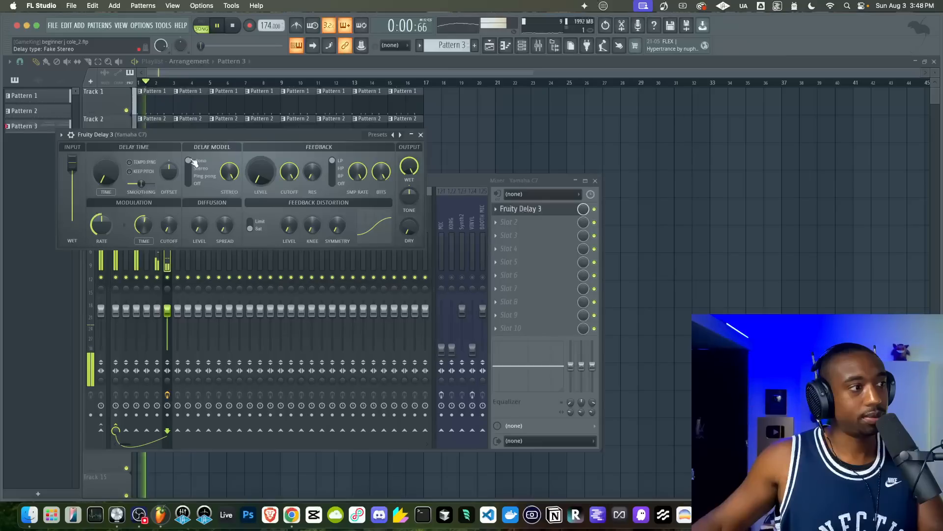
{"action": "left_click", "coordinate": [190, 168]}
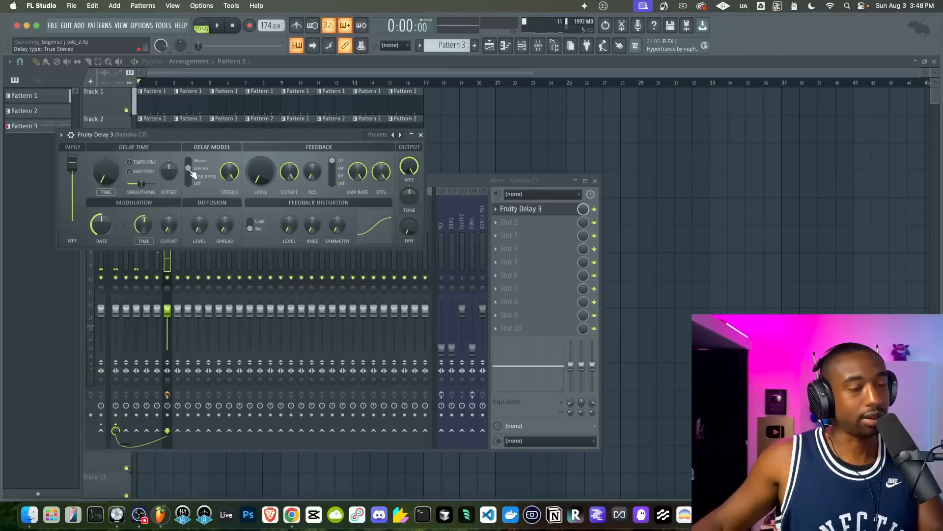
{"action": "key", "text": "space"}
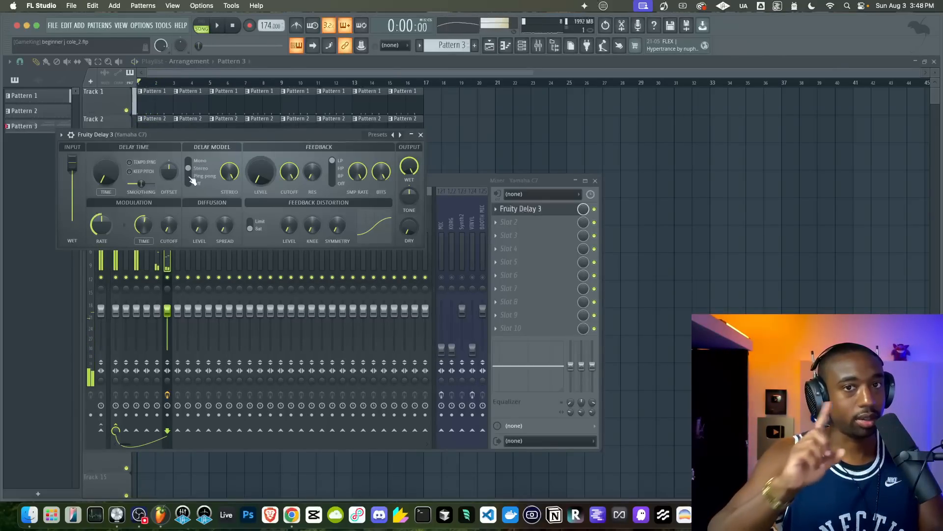
{"action": "left_click_drag", "start_coordinate": [193, 181], "coordinate": [193, 166]}
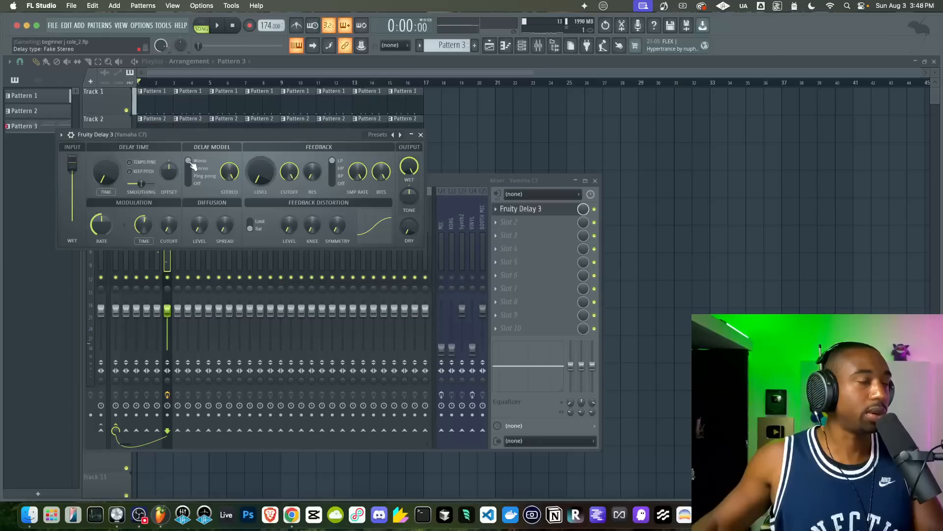
{"action": "key", "text": "space"}
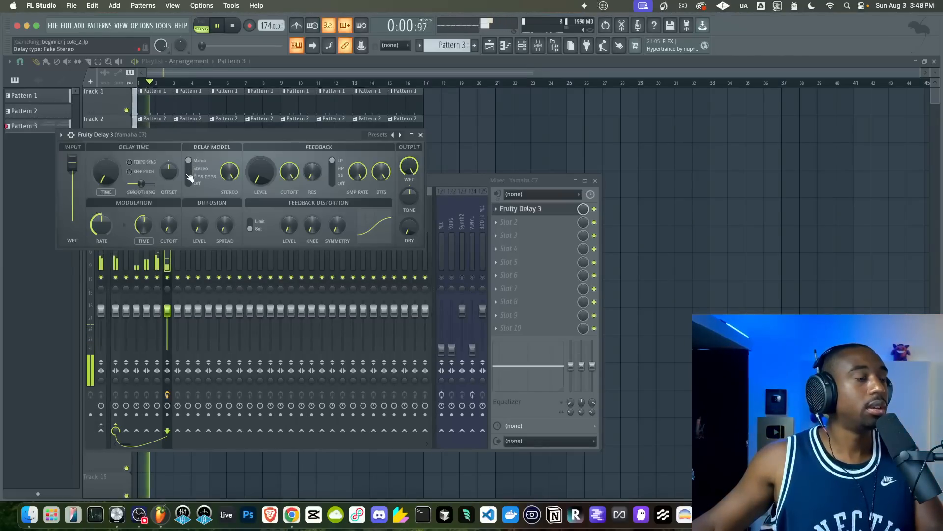
{"action": "left_click", "coordinate": [421, 134]}
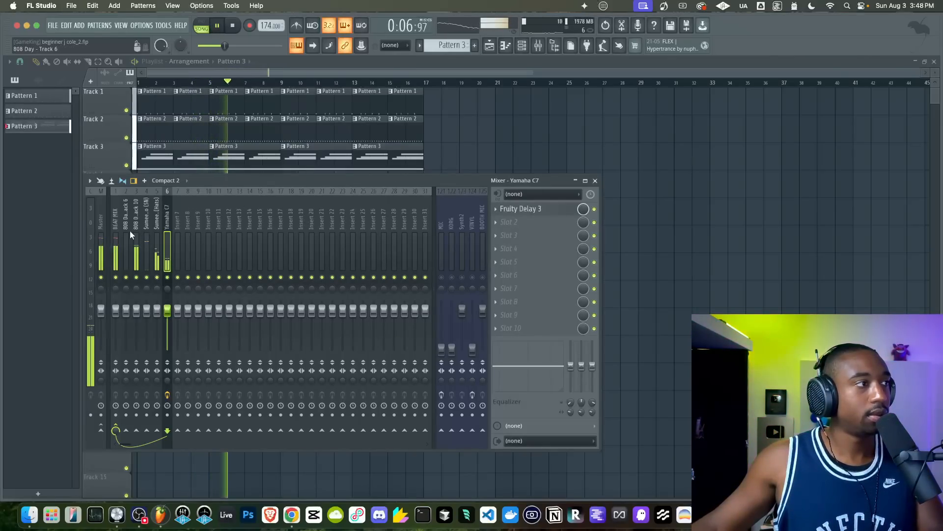
Select the BEAT MIX mixer track, stop the beat, and save the project
{"action": "left_click", "coordinate": [116, 233]}
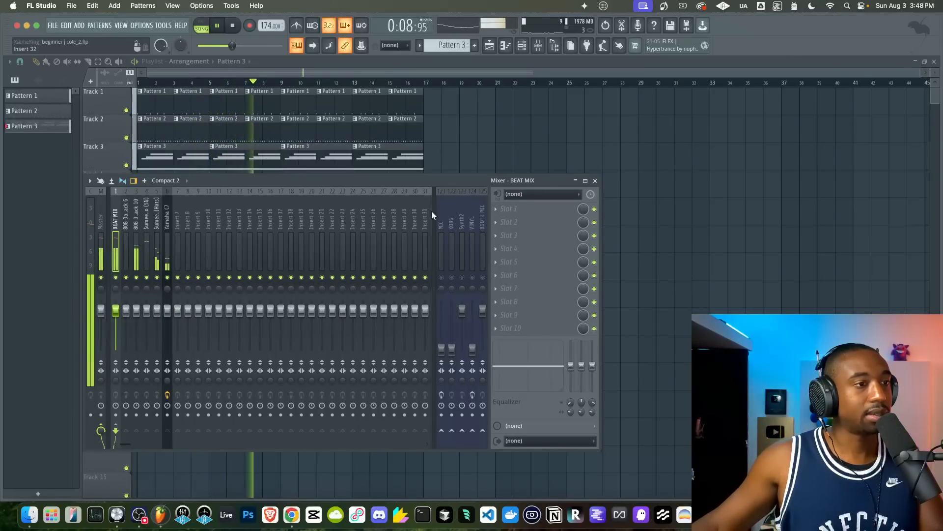
{"action": "key", "text": "space"}
{"action": "key", "text": "super+s"}
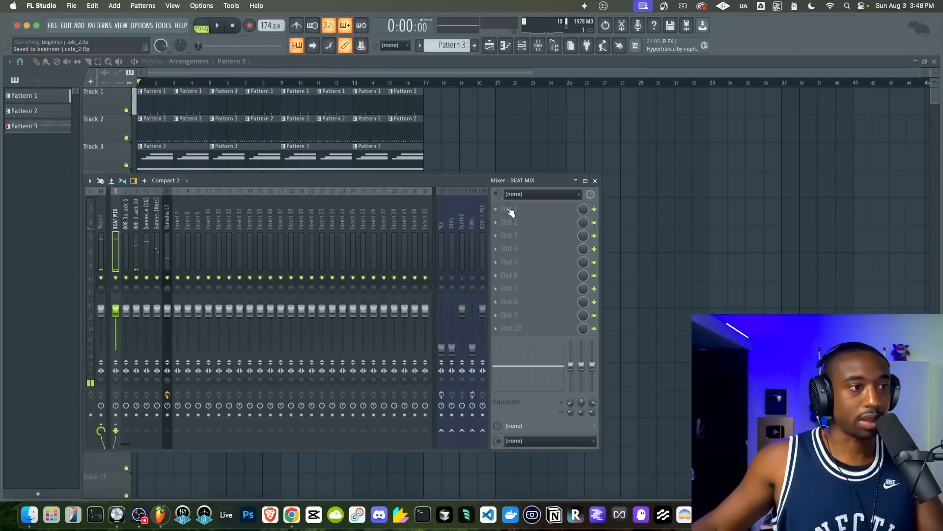
Load Fruity Soft Clipper on the BEAT MIX track and move it to the second effect slot
{"action": "left_click", "coordinate": [507, 212]}
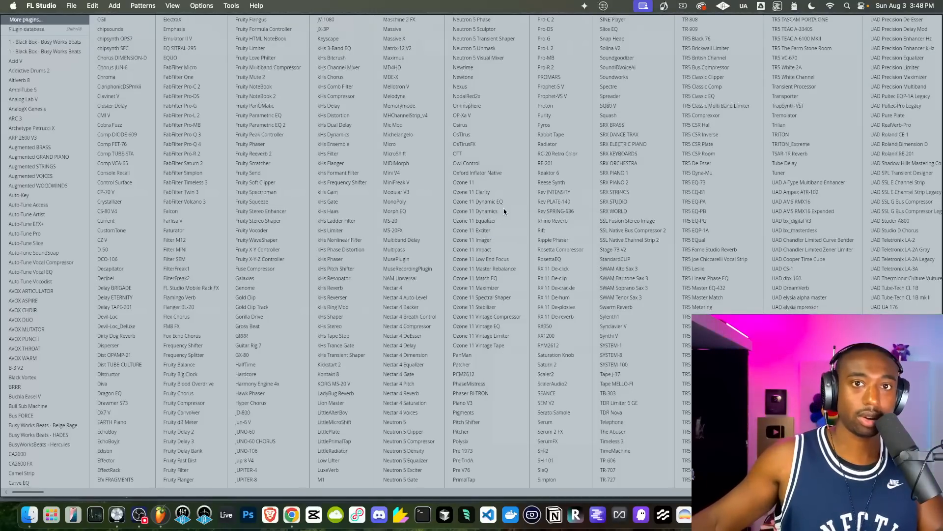
{"action": "left_click", "coordinate": [281, 181]}
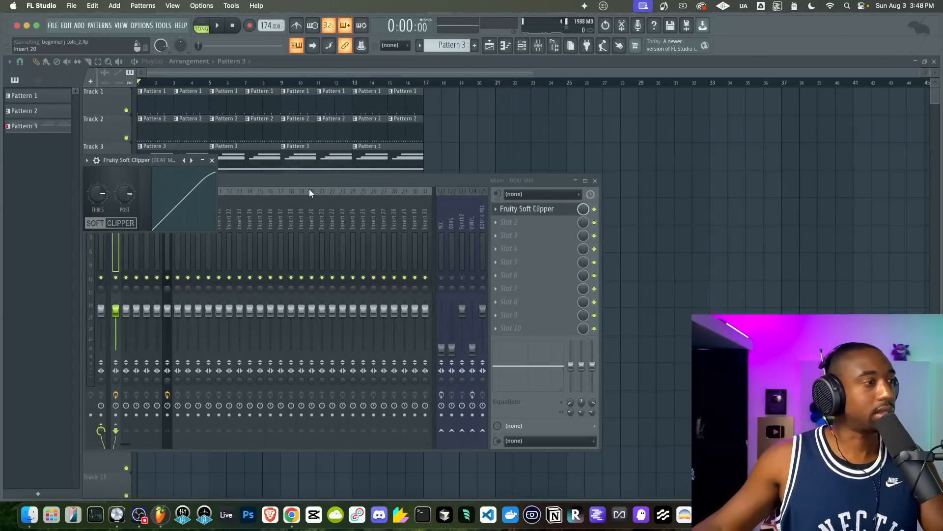
{"action": "left_click_drag", "start_coordinate": [526, 211], "coordinate": [527, 224]}
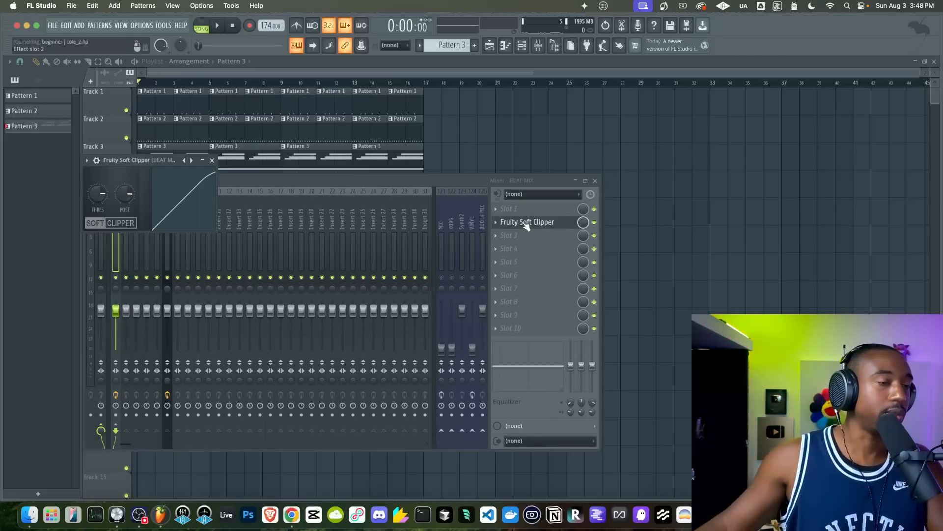
Clear the open windows, bring back the mixer, and load Fruity Parametric EQ 2 in BEAT MIX's first effect slot
{"action": "key", "text": "F12"}
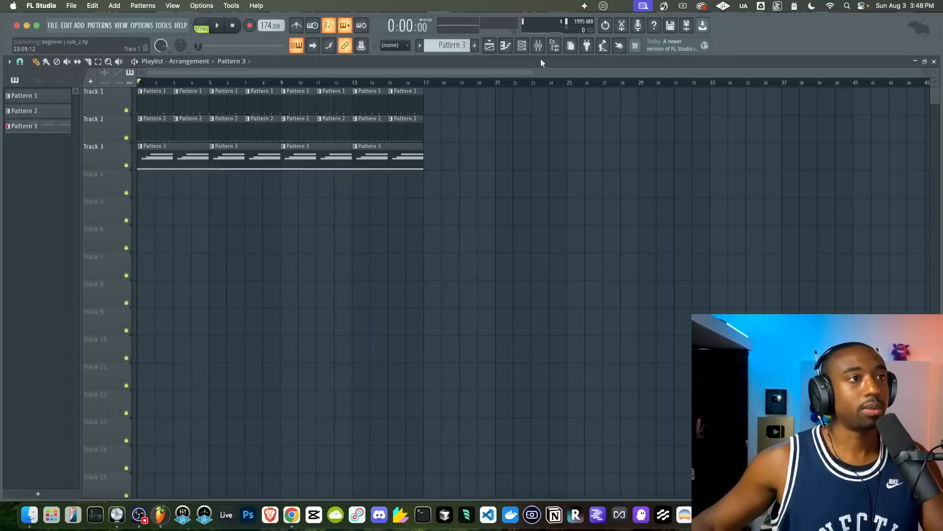
{"action": "left_click", "coordinate": [539, 45]}
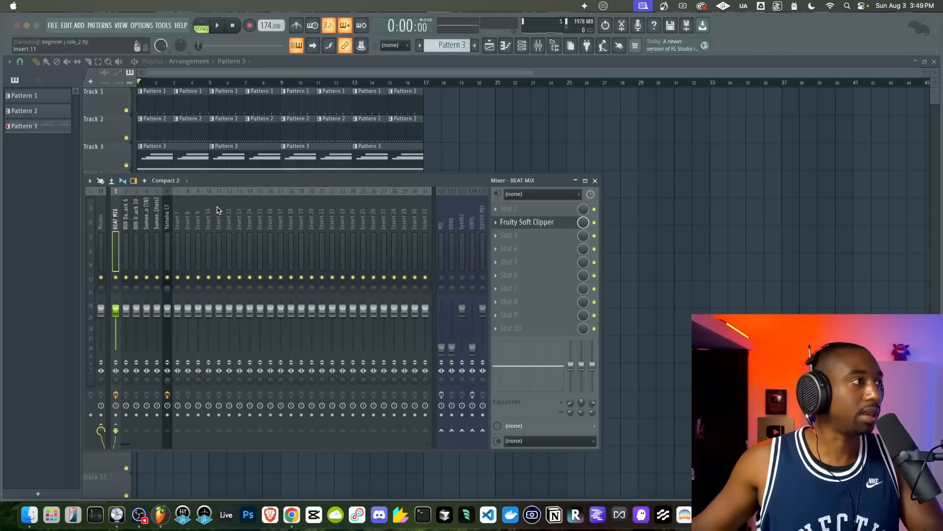
{"action": "left_click", "coordinate": [522, 213]}
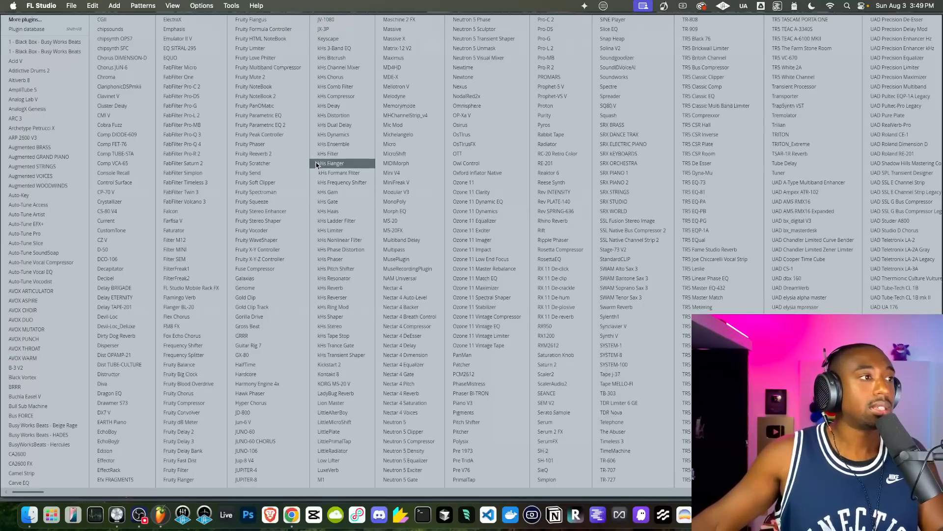
{"action": "left_click", "coordinate": [290, 126]}
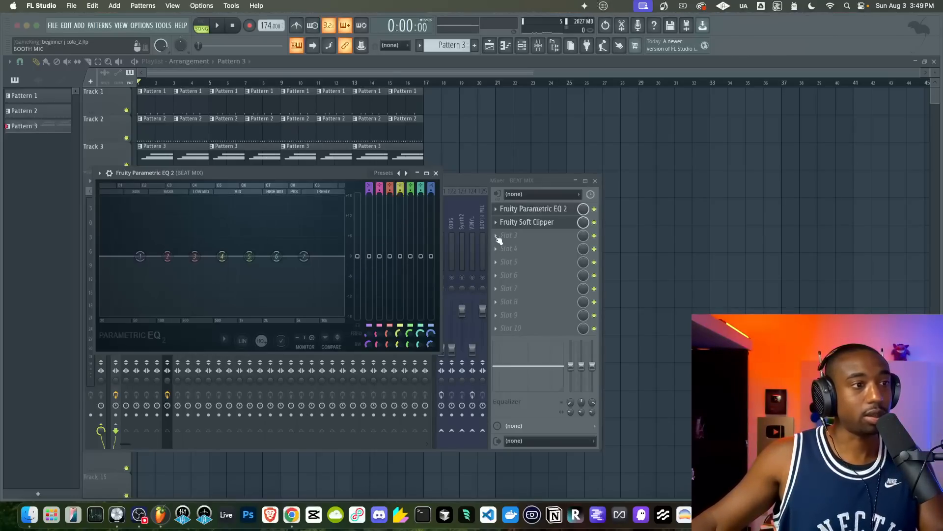
Place the Fruity Soft Clipper window beside Fruity Parametric EQ 2 and play the beat to watch both plugins
{"action": "left_click", "coordinate": [532, 226]}
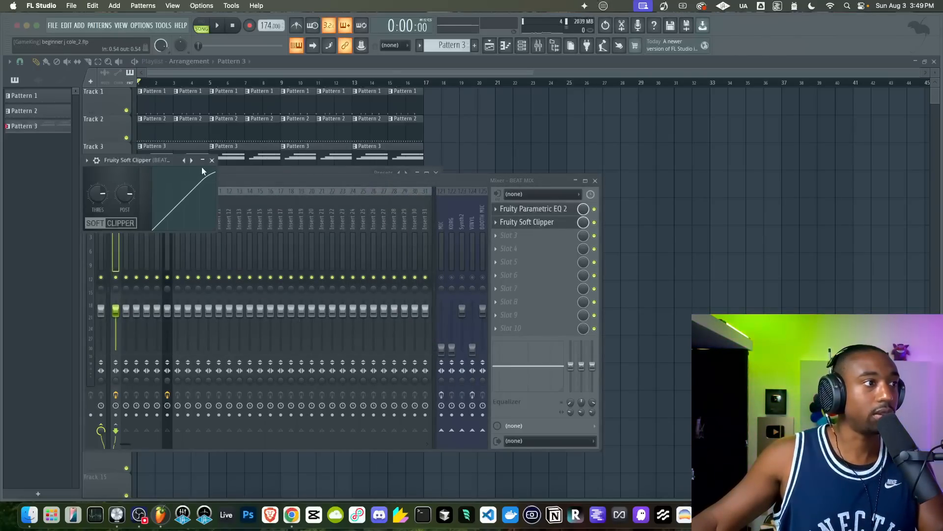
{"action": "left_click", "coordinate": [306, 167]}
{"action": "left_click_drag", "start_coordinate": [134, 158], "coordinate": [497, 172]}
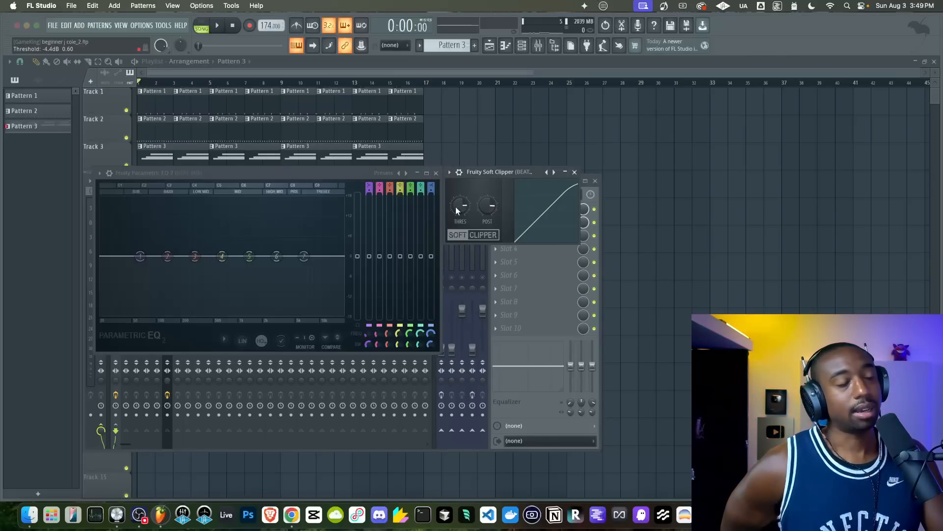
{"action": "key", "text": "space"}
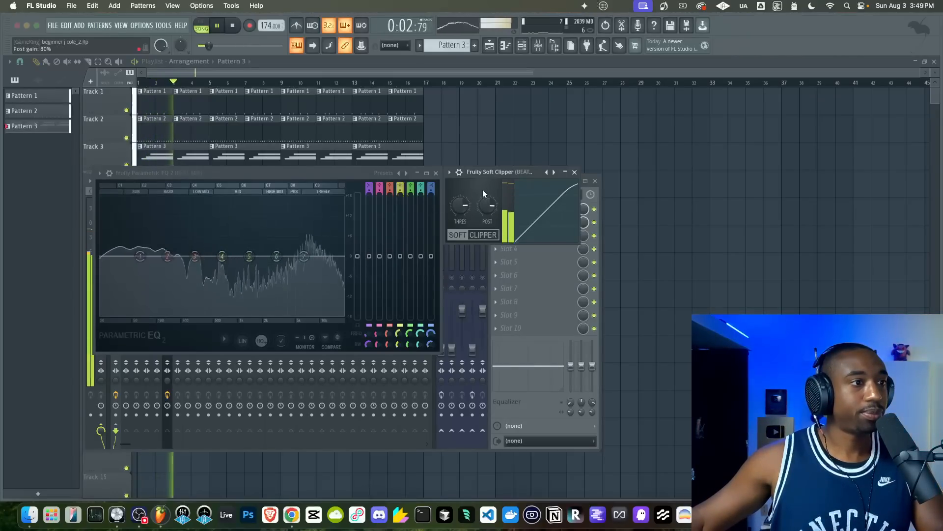
{"action": "key", "text": "space"}
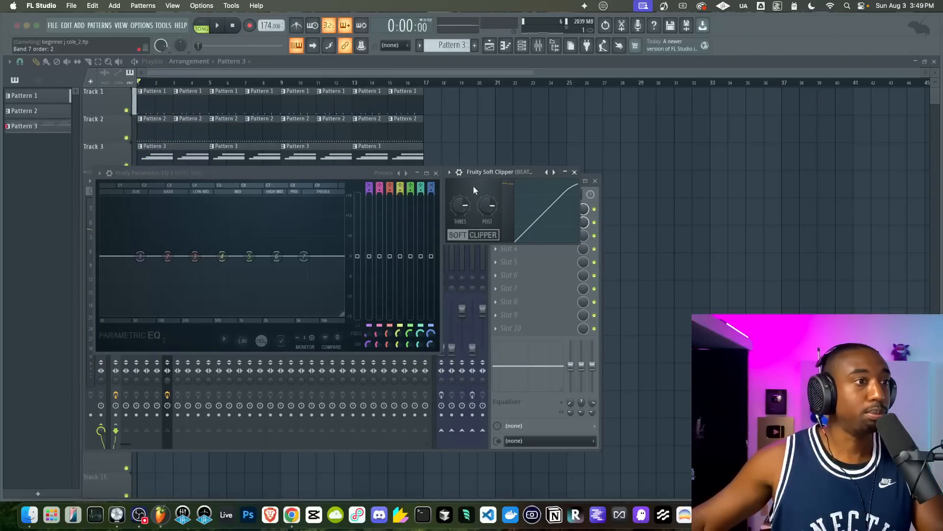
Raise Fruity Parametric EQ 2's main level to about 5.8 dB while the beat plays, and close both plugin windows
{"action": "key", "text": "space"}
{"action": "left_click_drag", "start_coordinate": [362, 260], "coordinate": [360, 242]}
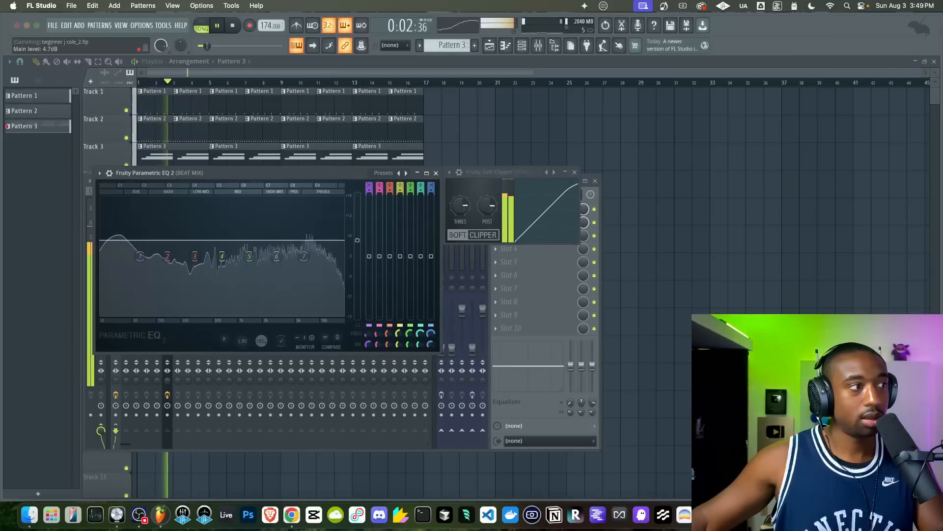
{"action": "key", "text": "space"}
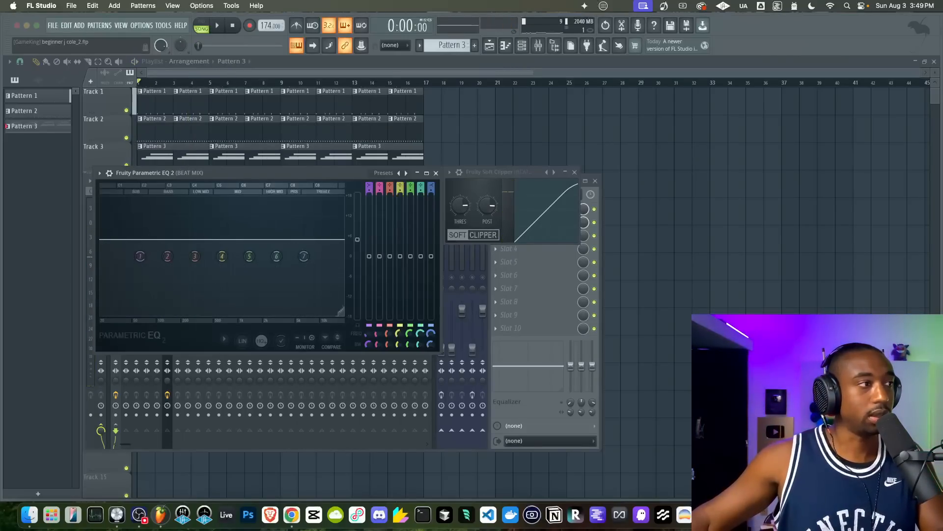
{"action": "key", "text": "space"}
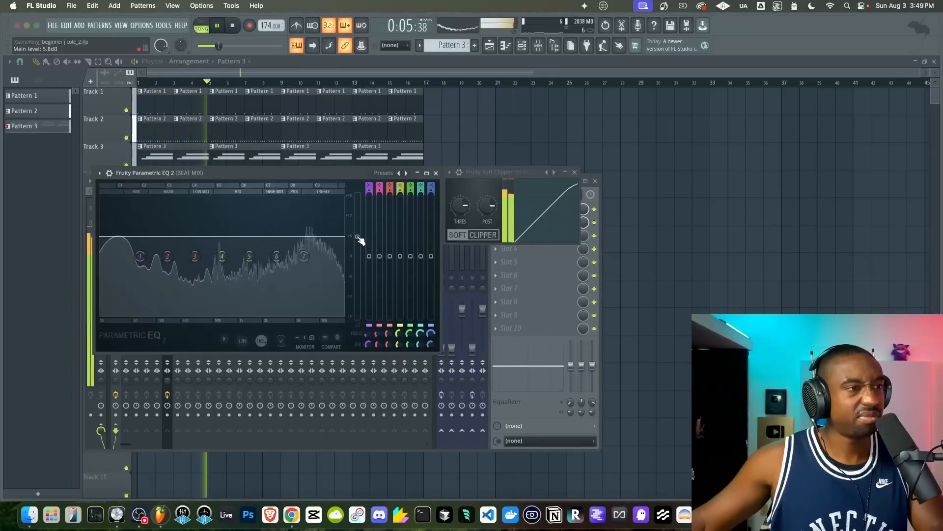
{"action": "left_click", "coordinate": [574, 172]}
{"action": "left_click", "coordinate": [436, 173]}
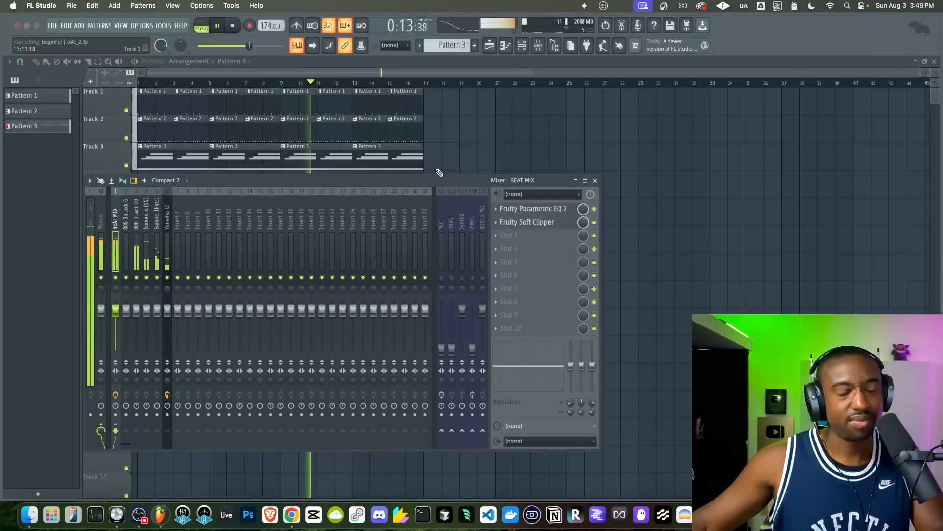
{"action": "key", "text": "space"}
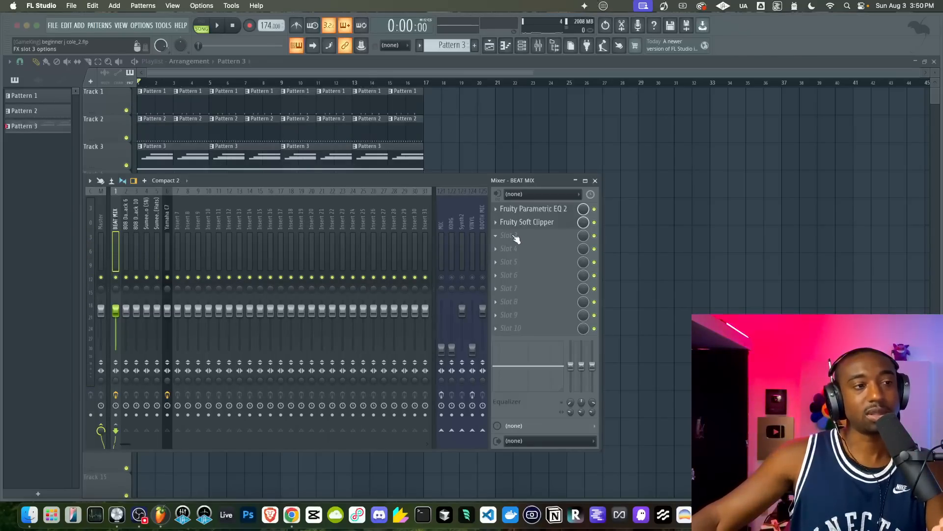
Load Fruity Limiter in BEAT MIX's third effect slot and raise its limiter ceiling to 12 dB
{"action": "left_click", "coordinate": [516, 239]}
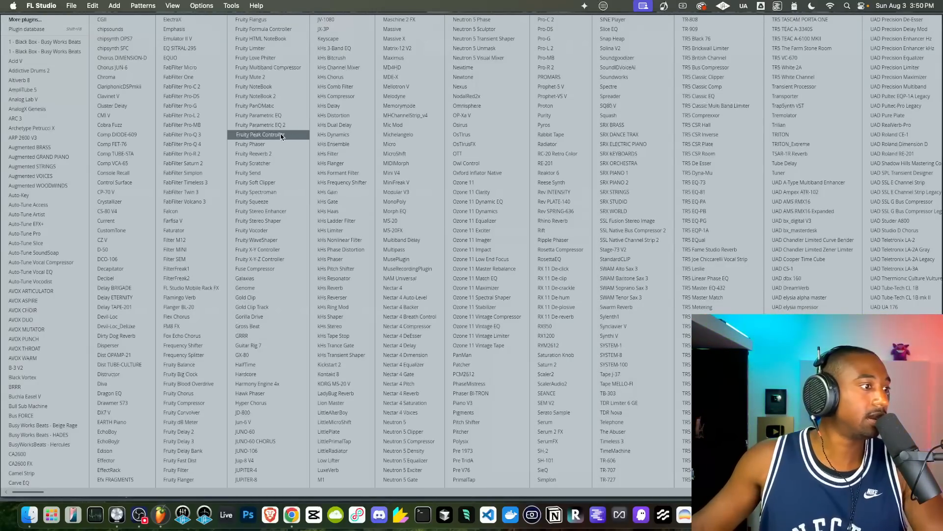
{"action": "left_click", "coordinate": [244, 325]}
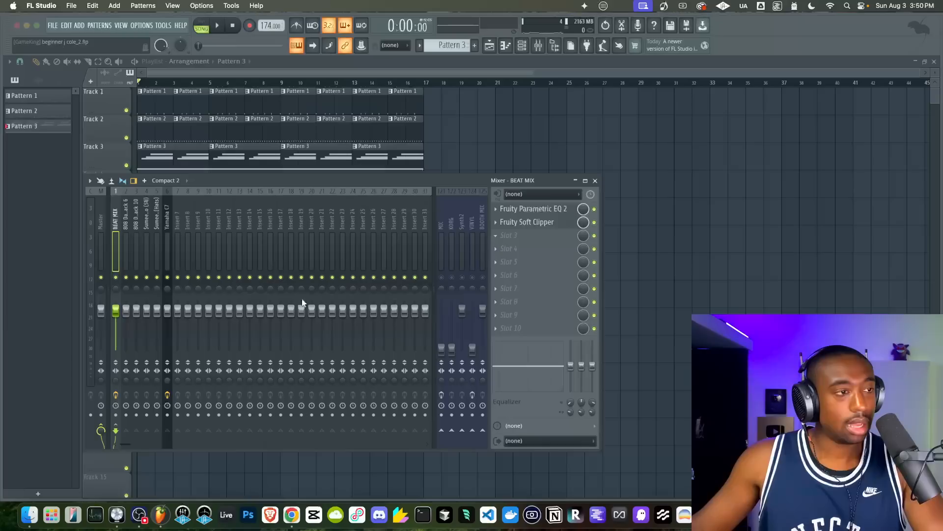
{"action": "left_click", "coordinate": [526, 234]}
{"action": "left_click", "coordinate": [258, 48]}
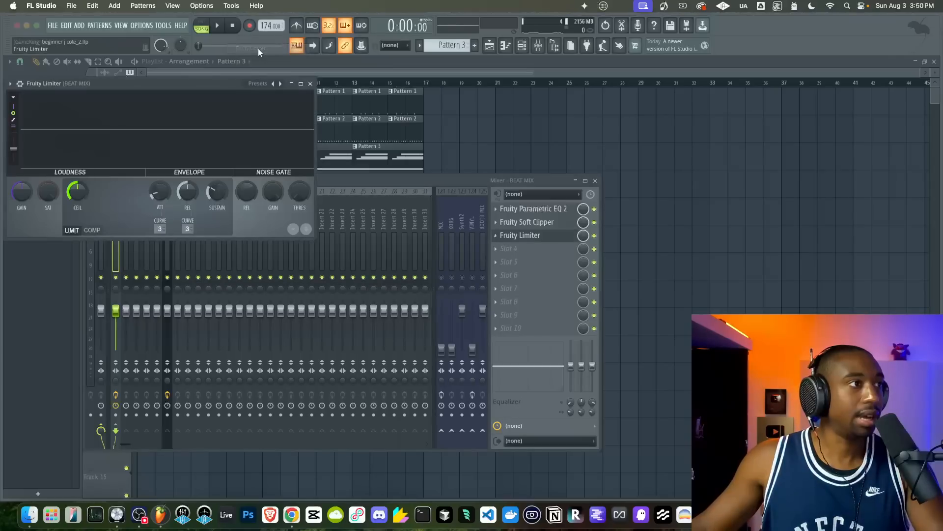
{"action": "left_click_drag", "start_coordinate": [205, 83], "coordinate": [302, 137]}
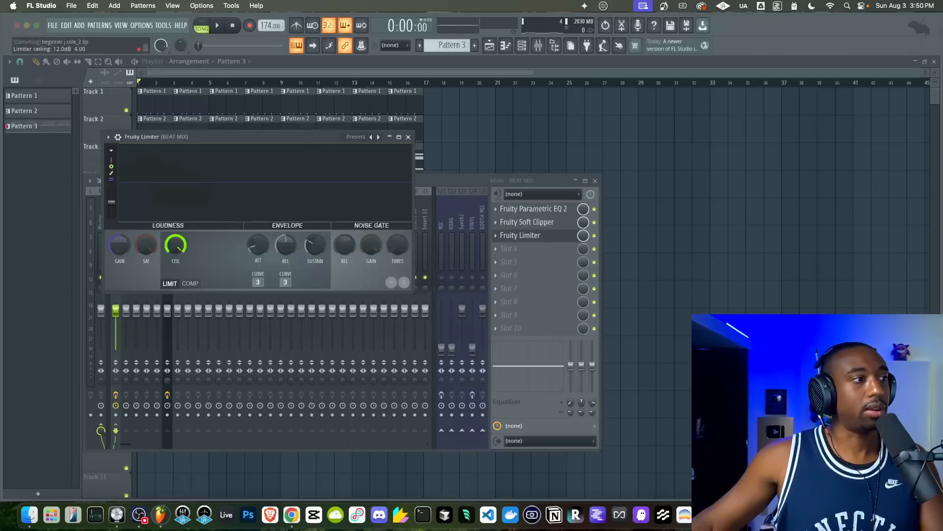
Test Fruity Limiter's soft saturation threshold at about -1.7 dB, and return it to its starting position while playing the beat
{"action": "left_click_drag", "start_coordinate": [149, 248], "coordinate": [149, 261]}
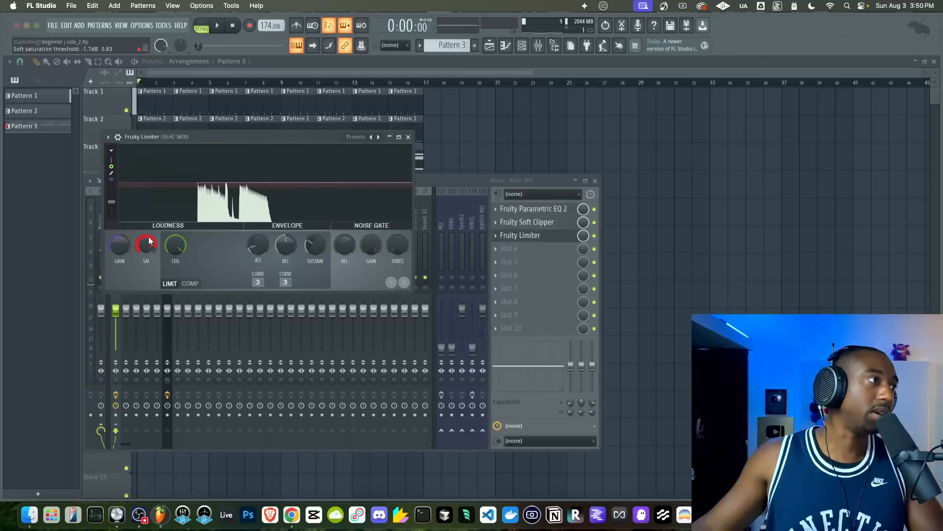
{"action": "key", "text": "space"}
{"action": "mouse_move", "coordinate": [150, 240]}
{"action": "left_mouse_down"}
{"action": "mouse_move", "coordinate": [149, 287]}
{"action": "mouse_move", "coordinate": [149, 228]}
{"action": "left_mouse_up"}
{"action": "key", "text": "space"}
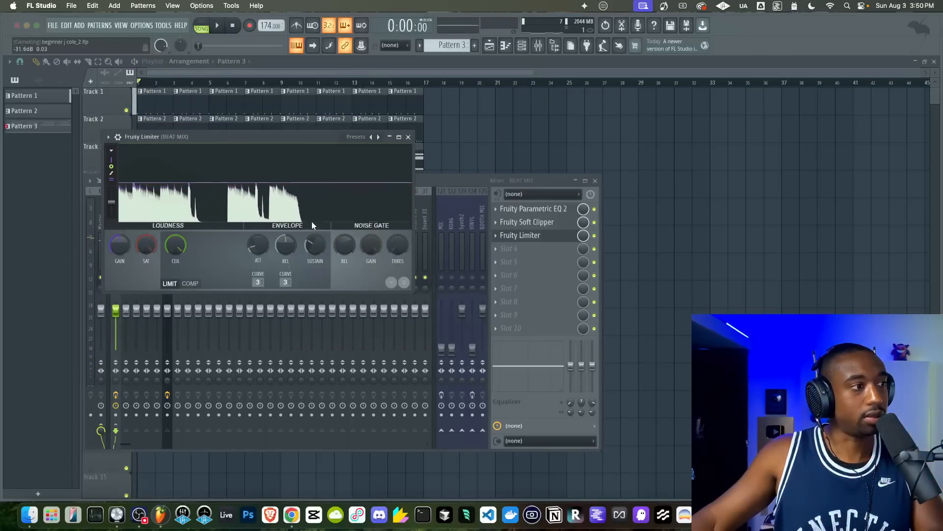
Bypass Fruity Soft Clipper and lower Fruity Limiter's soft saturation threshold to about -6.8 dB while the beat plays
{"action": "left_click", "coordinate": [594, 222]}
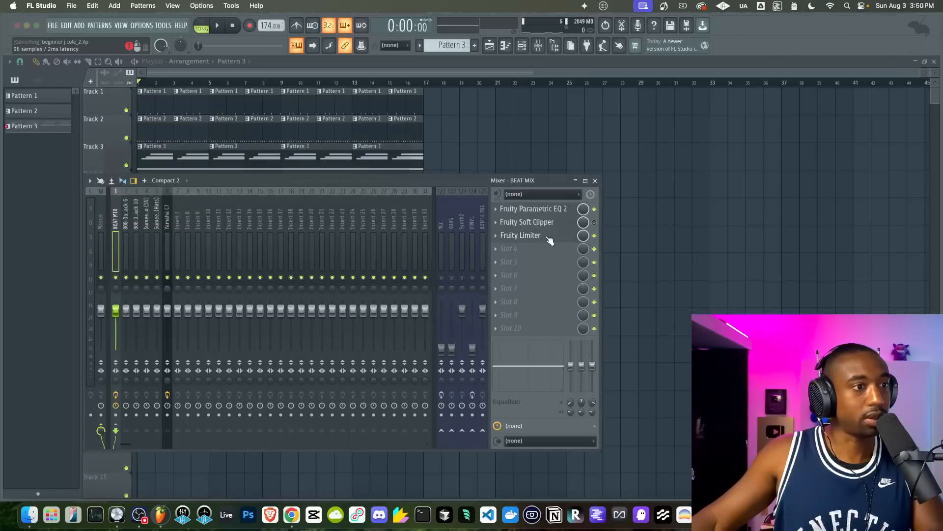
{"action": "left_click", "coordinate": [550, 237]}
{"action": "key", "text": "space"}
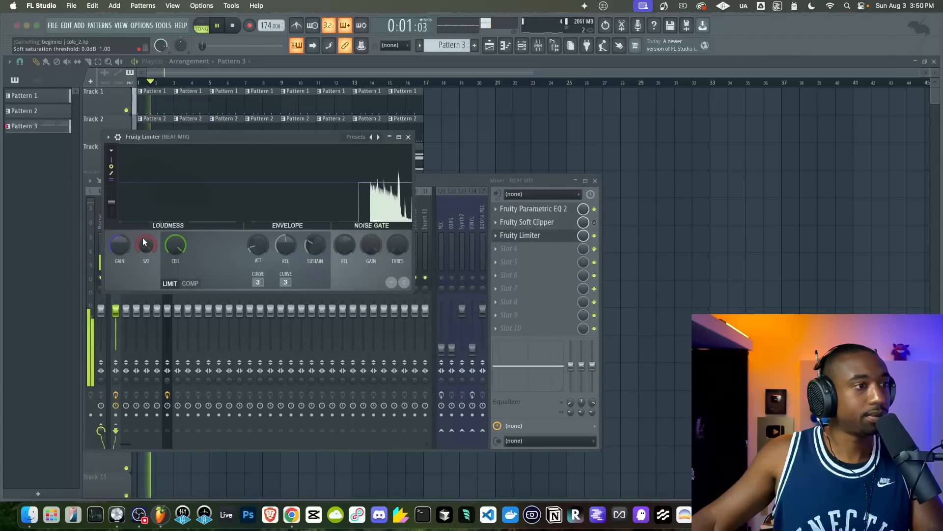
{"action": "left_click_drag", "start_coordinate": [143, 237], "coordinate": [143, 265]}
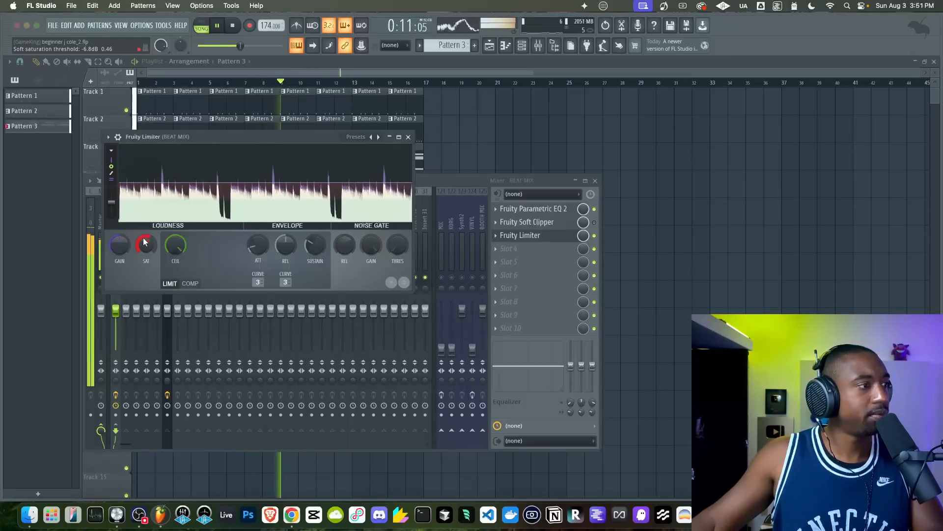
Compare Fruity Limiter with Fruity Soft Clipper on BEAT MIX by playing the beat with the limiter bypassed and the clipper enabled
{"action": "key", "text": "space"}
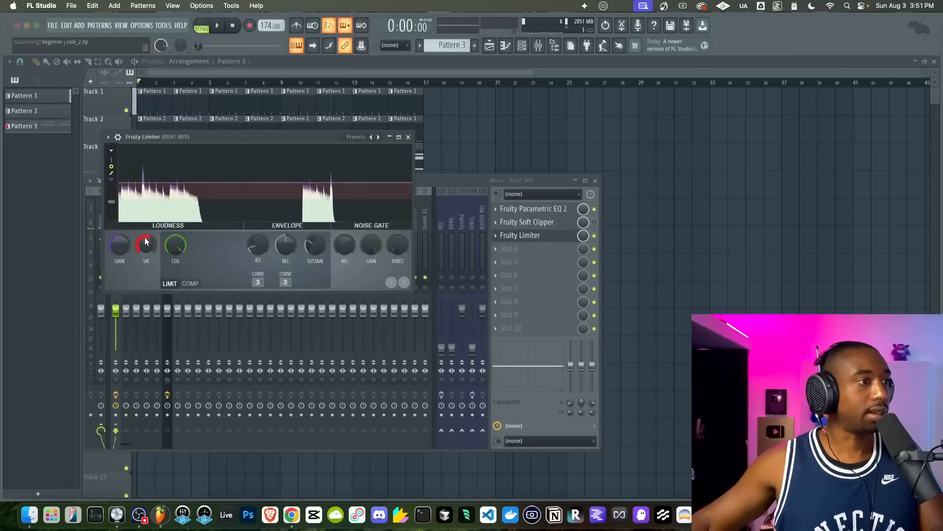
{"action": "key", "text": "space"}
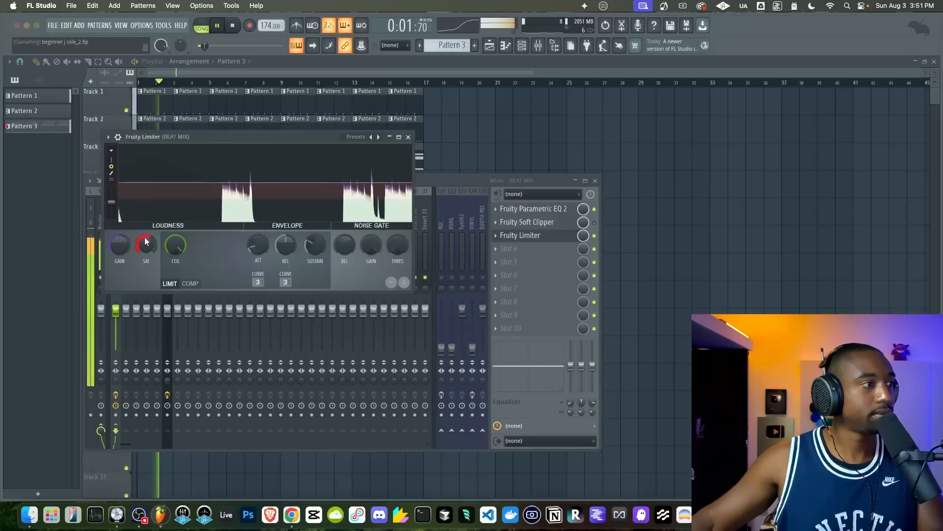
{"action": "key", "text": "space"}
{"action": "left_click", "coordinate": [596, 237]}
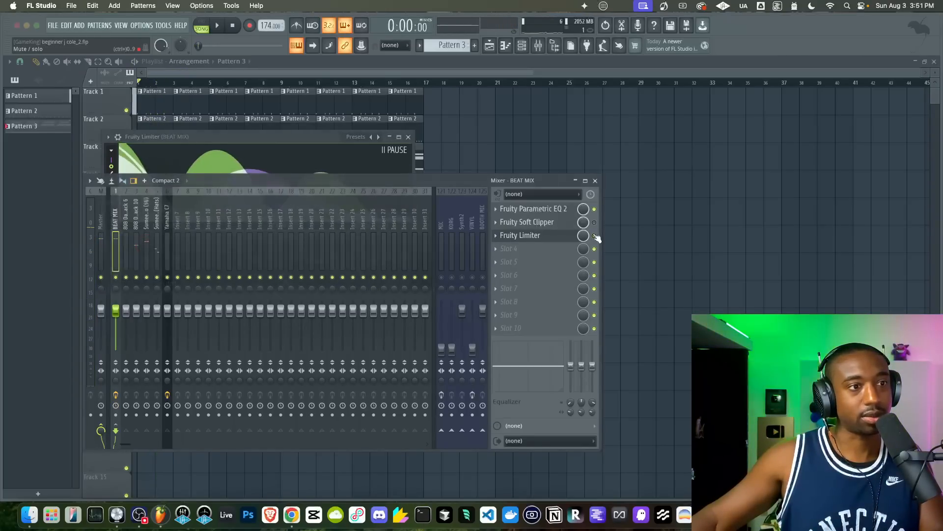
{"action": "left_click", "coordinate": [596, 225]}
{"action": "key", "text": "space"}
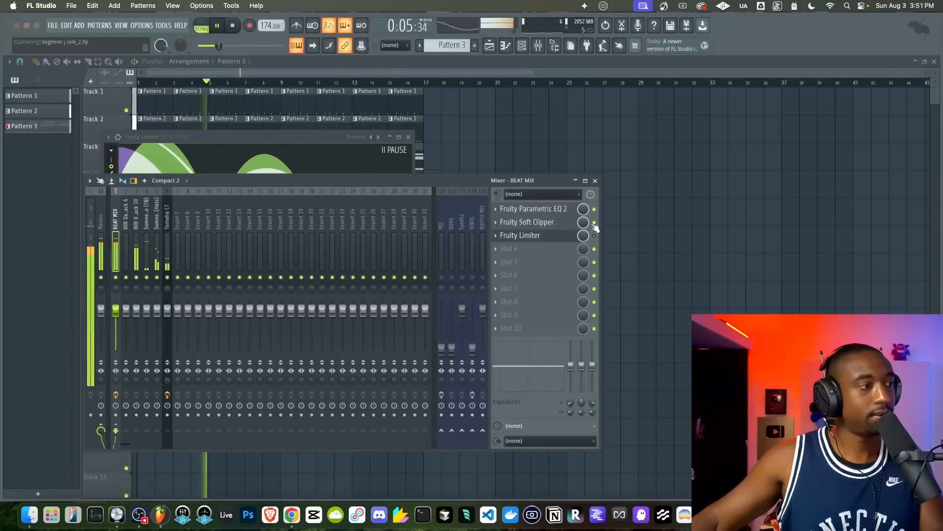
{"action": "key", "text": "space"}
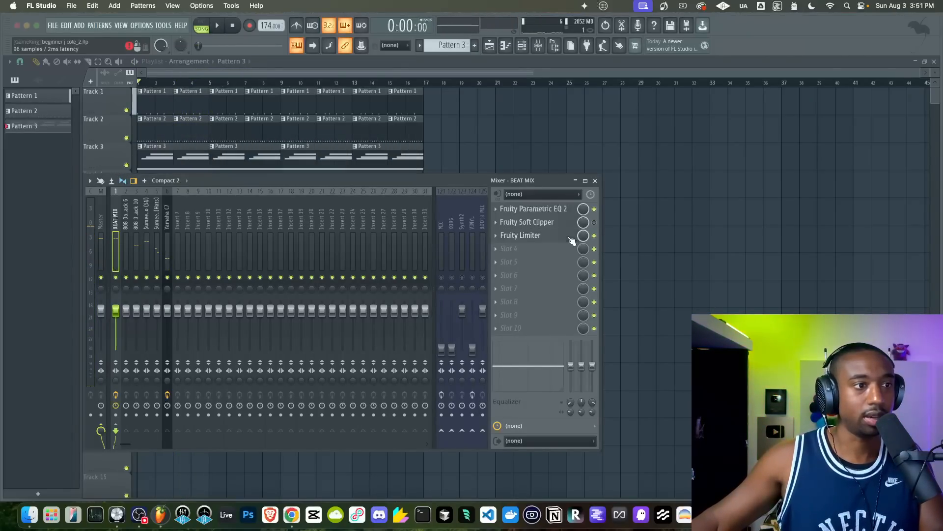
Reopen the active Fruity Limiter and return its soft saturation threshold to 0.0 dB, then replay the beat
{"action": "left_click", "coordinate": [572, 236]}
{"action": "key", "text": "space"}
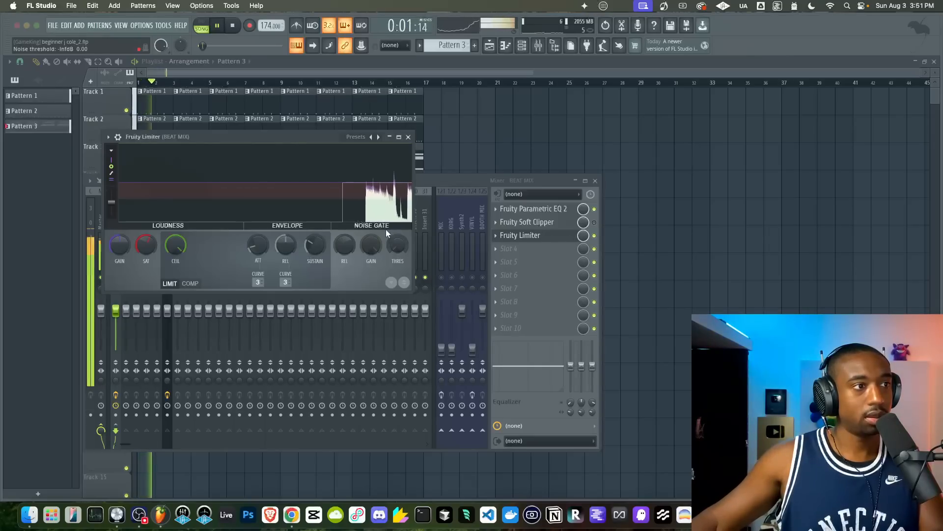
{"action": "mouse_move", "coordinate": [146, 244]}
{"action": "left_mouse_down"}
{"action": "mouse_move", "coordinate": [146, 254]}
{"action": "mouse_move", "coordinate": [149, 235]}
{"action": "left_mouse_up"}
{"action": "key", "text": "space"}
{"action": "key", "text": "space"}
{"action": "key", "text": "space"}
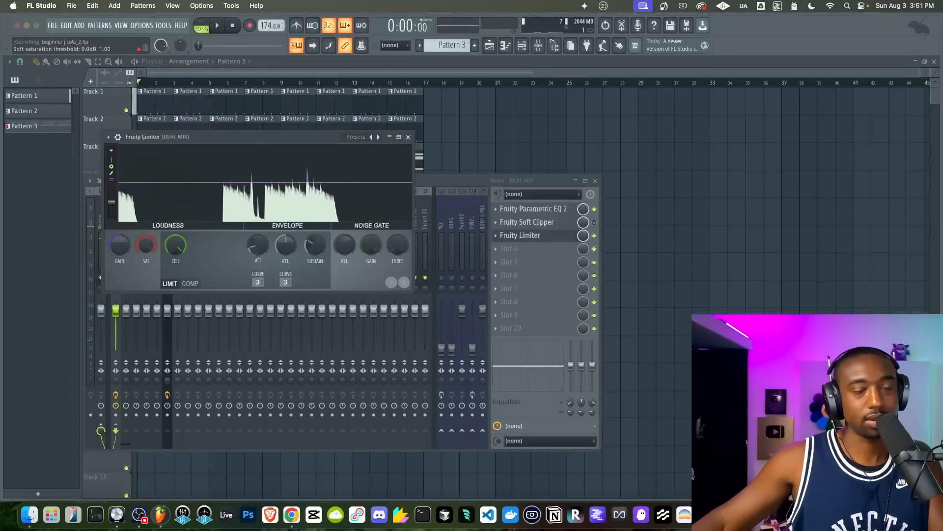
{"action": "key", "text": "space"}
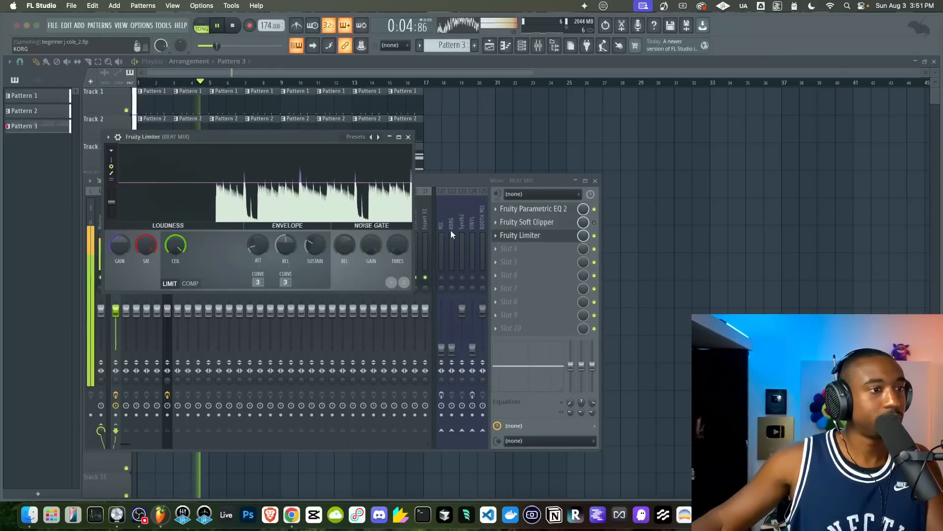
Re-enable Fruity Soft Clipper in place of the slot-3 Fruity Limiter, and load a second Fruity Limiter in BEAT MIX's fourth slot
{"action": "key", "text": "space"}
{"action": "left_click", "coordinate": [592, 237]}
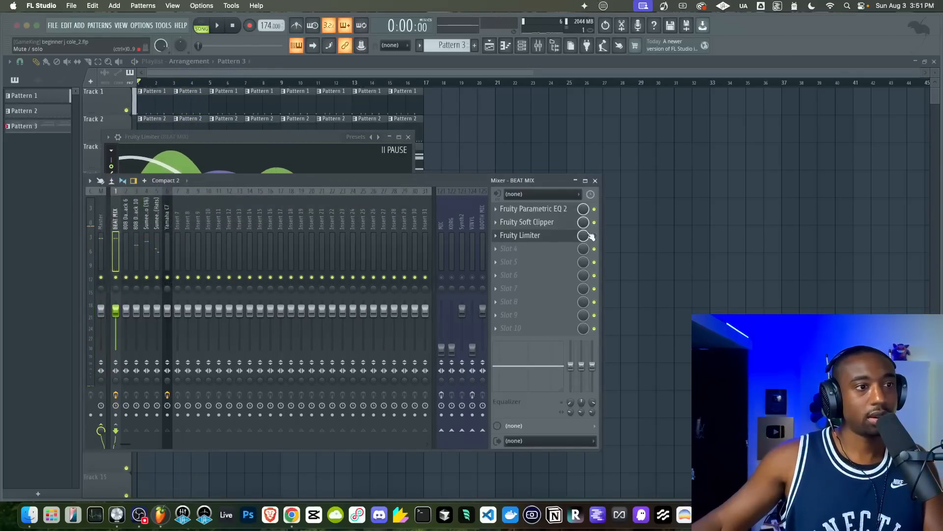
{"action": "left_click", "coordinate": [525, 248]}
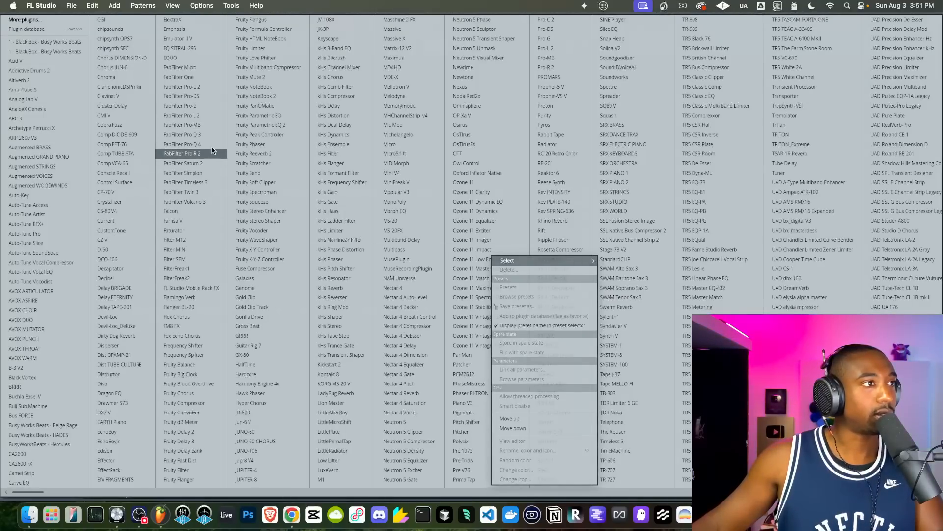
{"action": "left_click", "coordinate": [266, 48]}
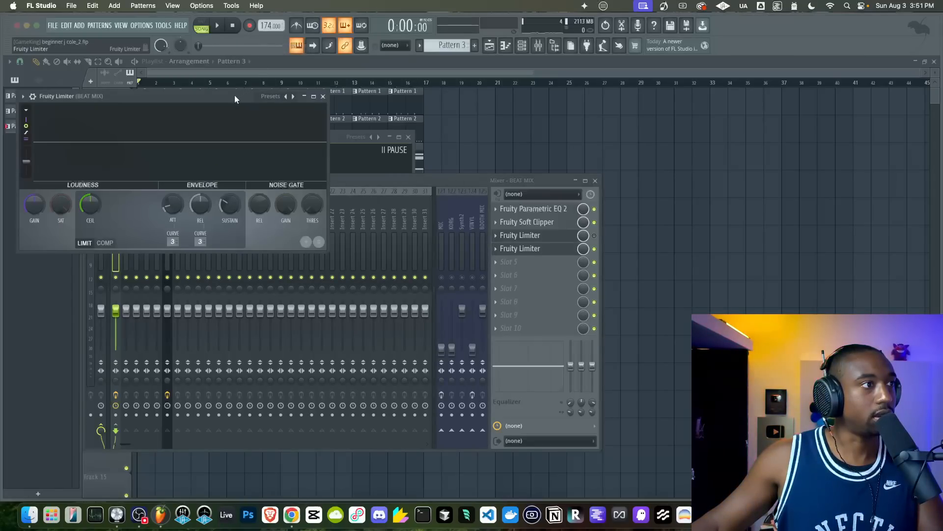
{"action": "left_click_drag", "start_coordinate": [235, 95], "coordinate": [266, 126]}
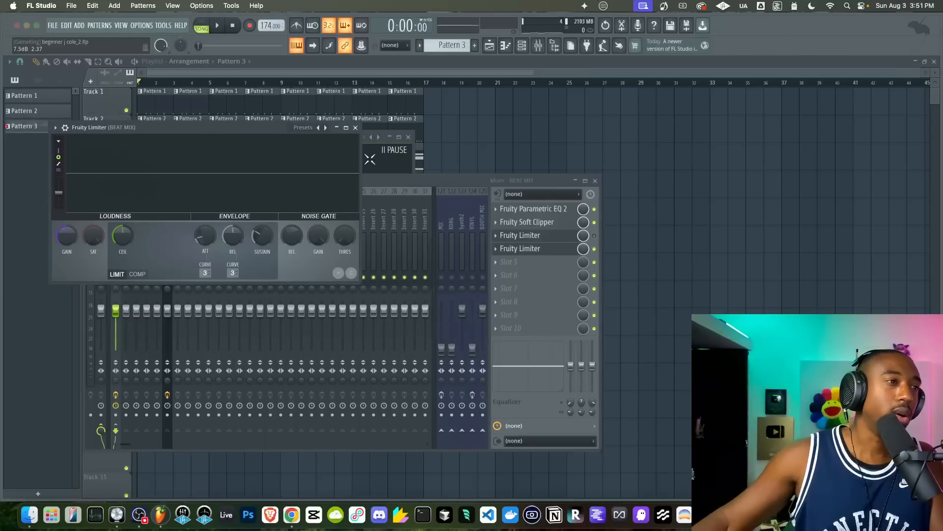
Switch the slot-4 Fruity Limiter to compression with threshold about -6.8 dB, ratio 1:1.1 and RMS window about 14 ms while auditioning the beat
{"action": "left_click", "coordinate": [410, 138]}
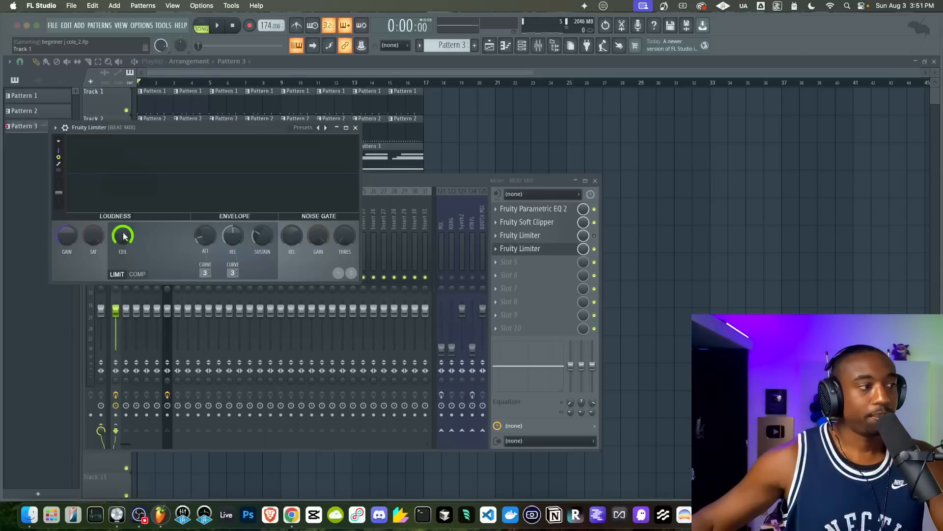
{"action": "left_click", "coordinate": [140, 274]}
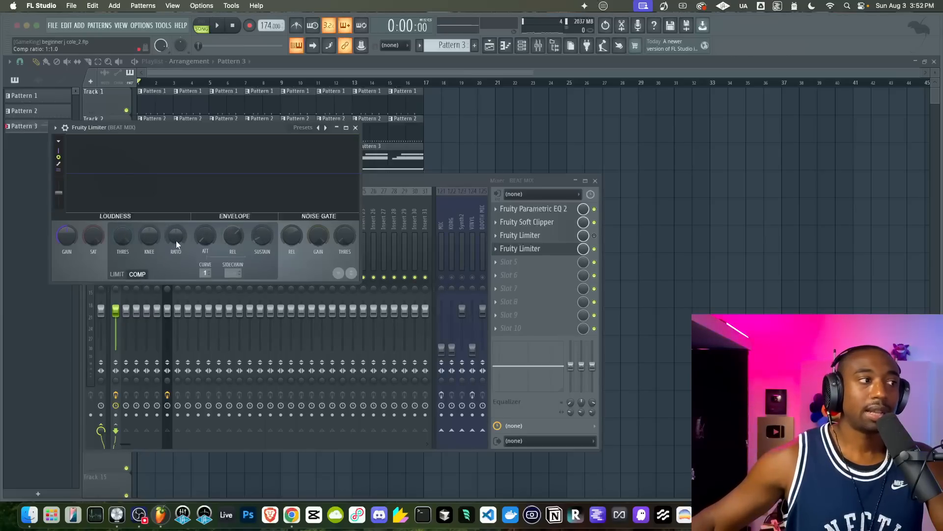
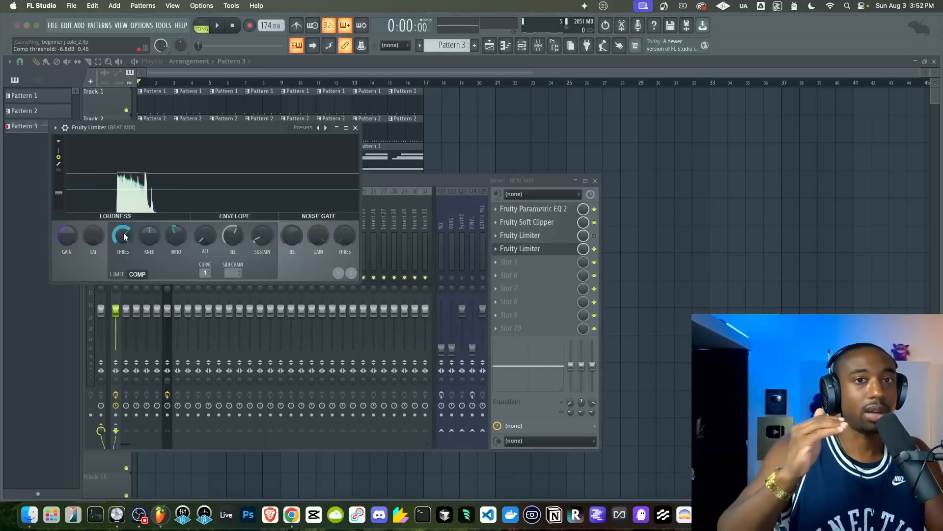
{"action": "key", "text": "space"}
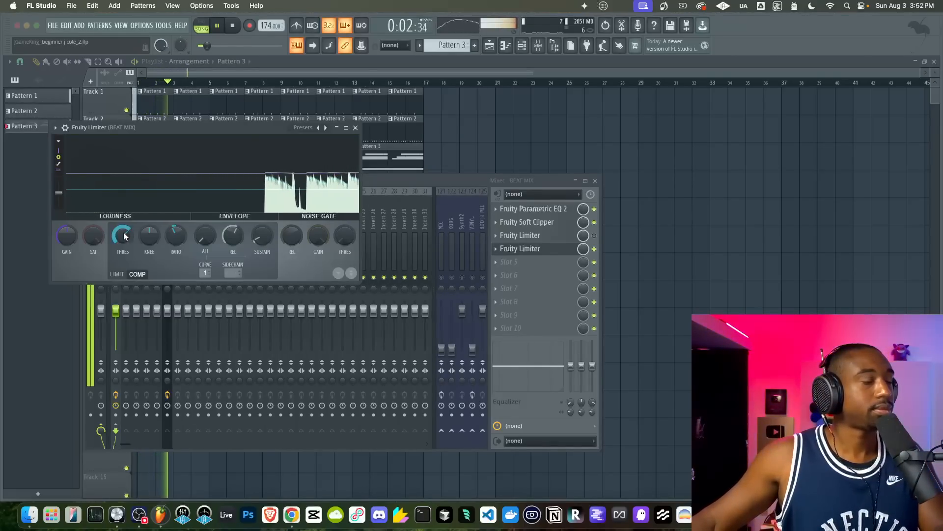
{"action": "key", "text": "space"}
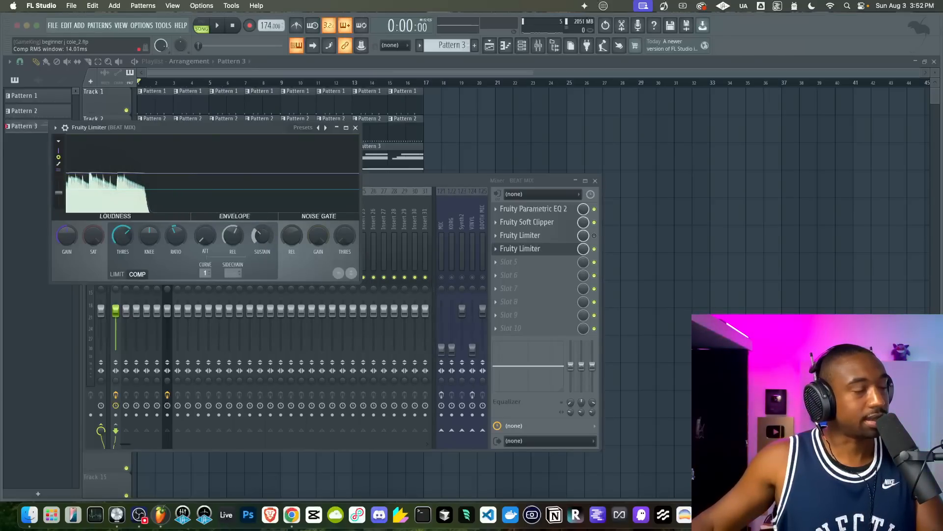
{"action": "key", "text": "space"}
{"action": "scroll", "coordinate": [260, 236], "scroll_direction": "up", "scroll_amount": 2}
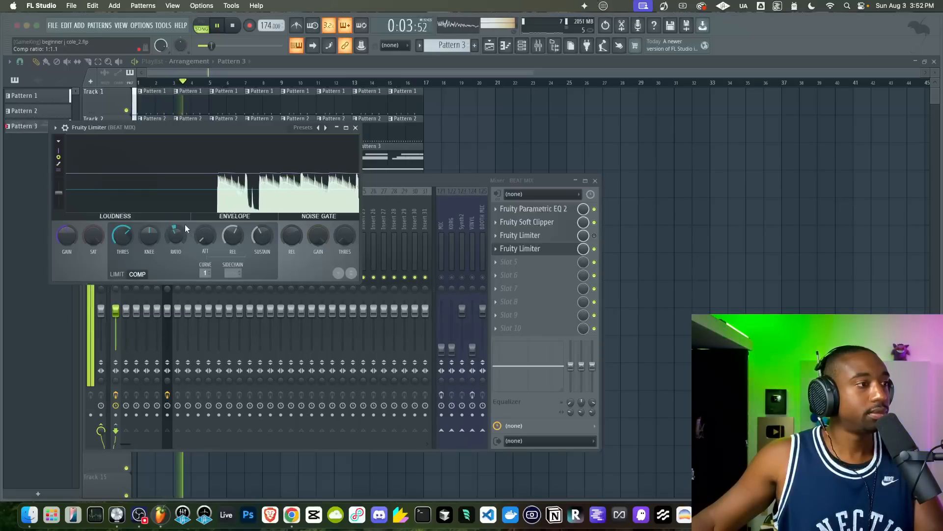
{"action": "key", "text": "space"}
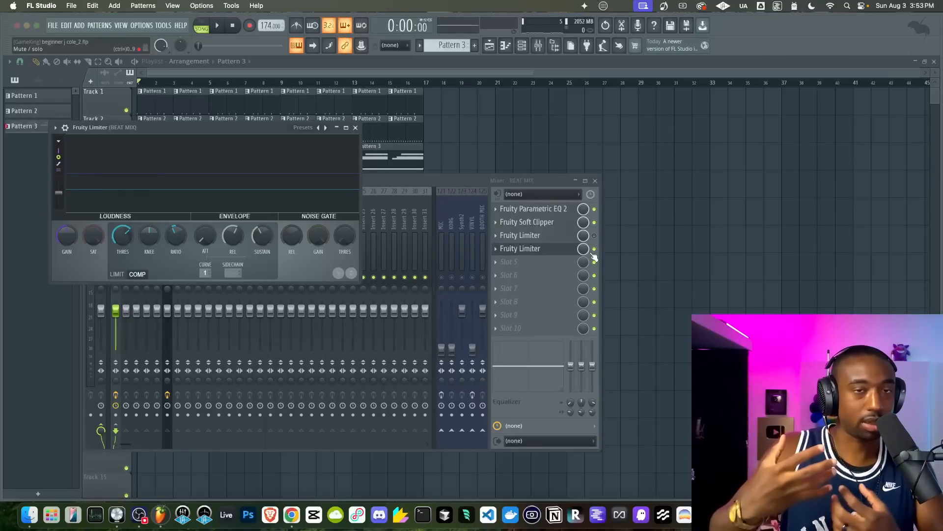
Replay the beat through the slot-4 Fruity Limiter and lower its compression threshold further
{"action": "left_click", "coordinate": [548, 250]}
{"action": "left_click", "coordinate": [544, 253]}
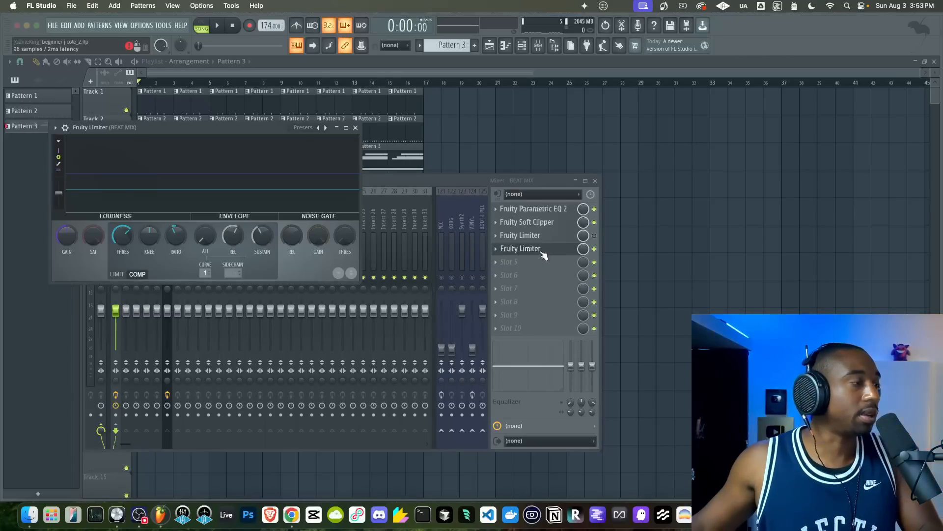
{"action": "key", "text": "space"}
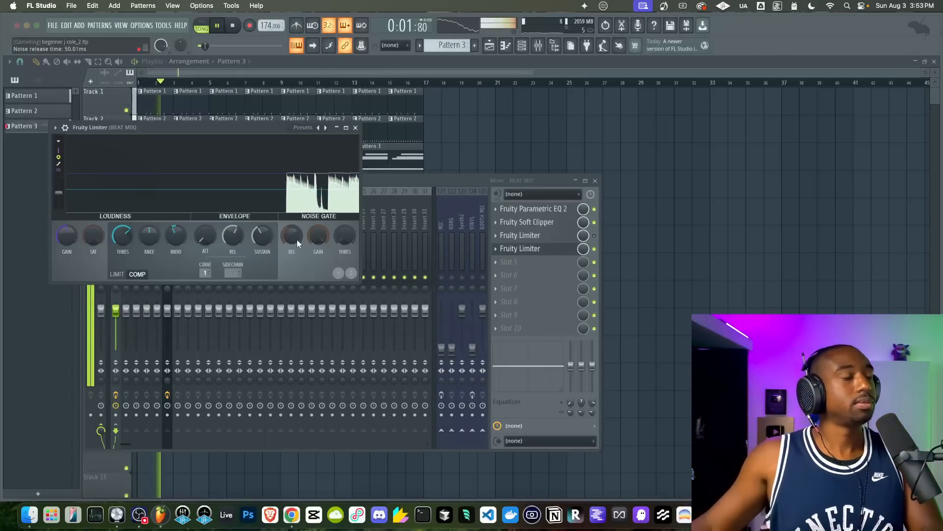
{"action": "key", "text": "space"}
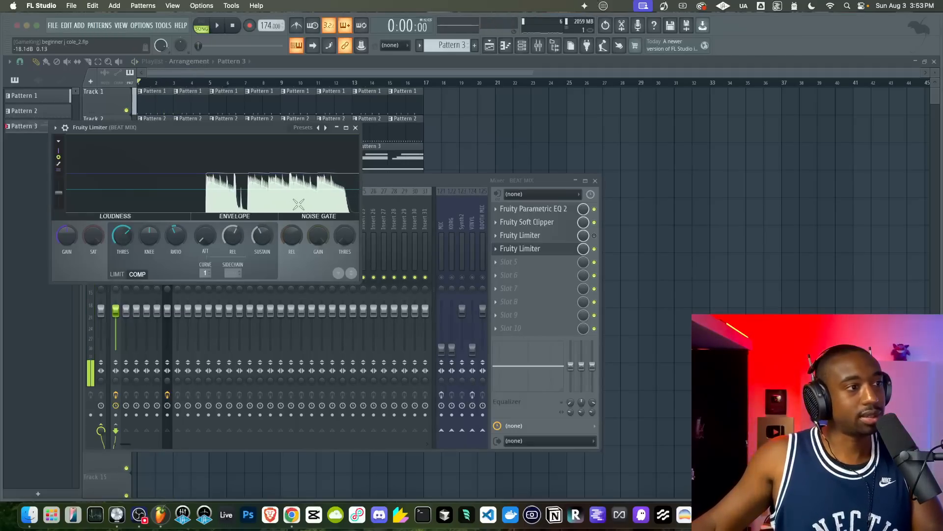
{"action": "key", "text": "space"}
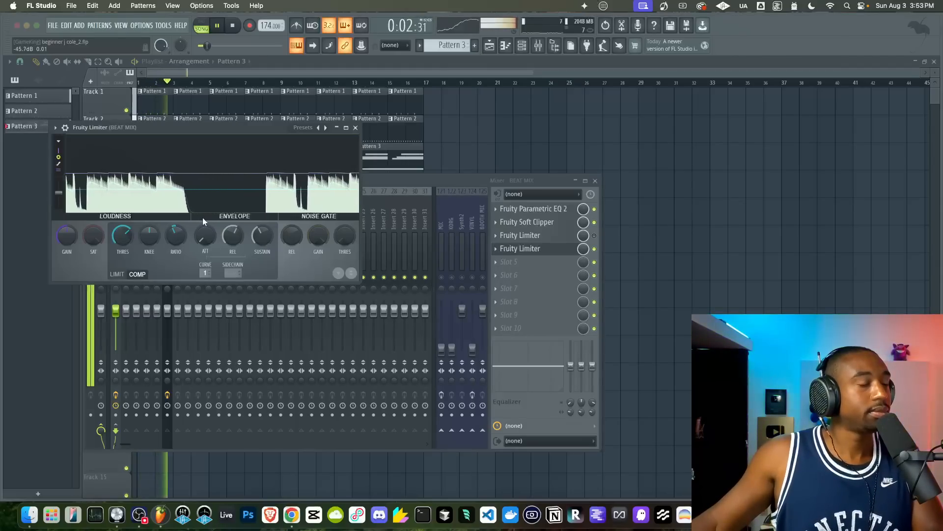
{"action": "right_click", "coordinate": [125, 235]}
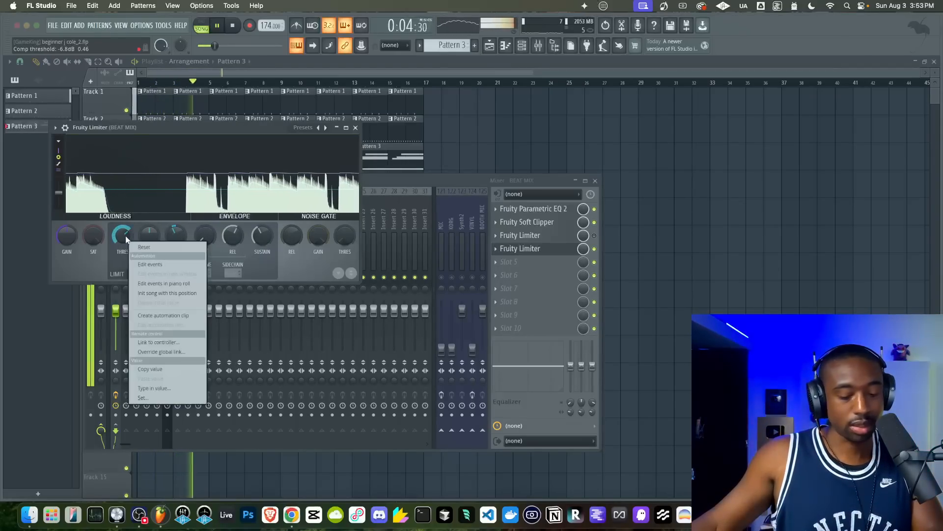
{"action": "left_click_drag", "start_coordinate": [125, 235], "coordinate": [125, 258]}
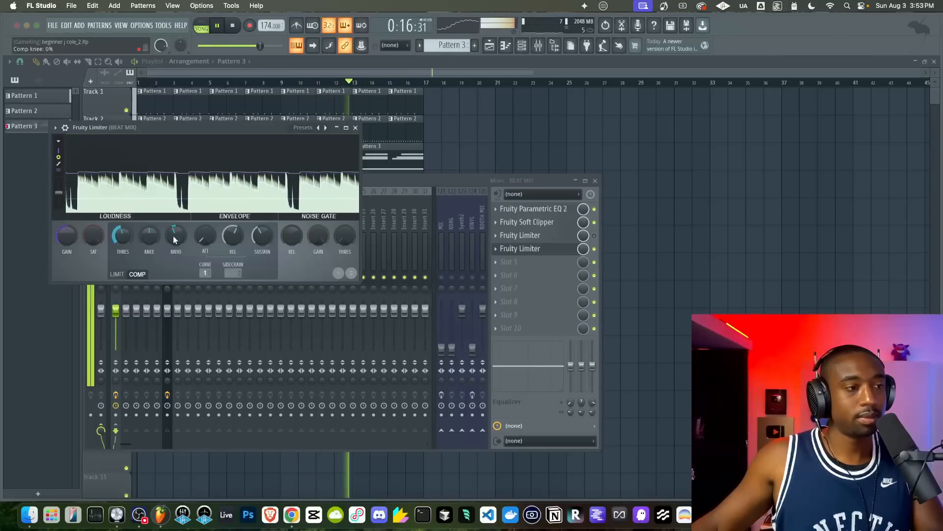
Bypass the slot-4 Fruity Limiter on BEAT MIX and play the beat without its compression
{"action": "key", "text": "space"}
{"action": "left_click", "coordinate": [594, 249]}
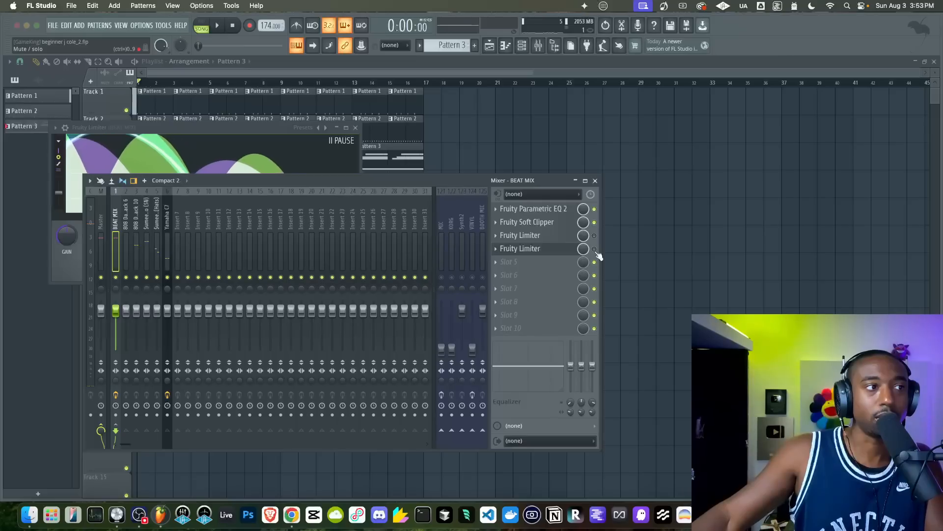
{"action": "key", "text": "space"}
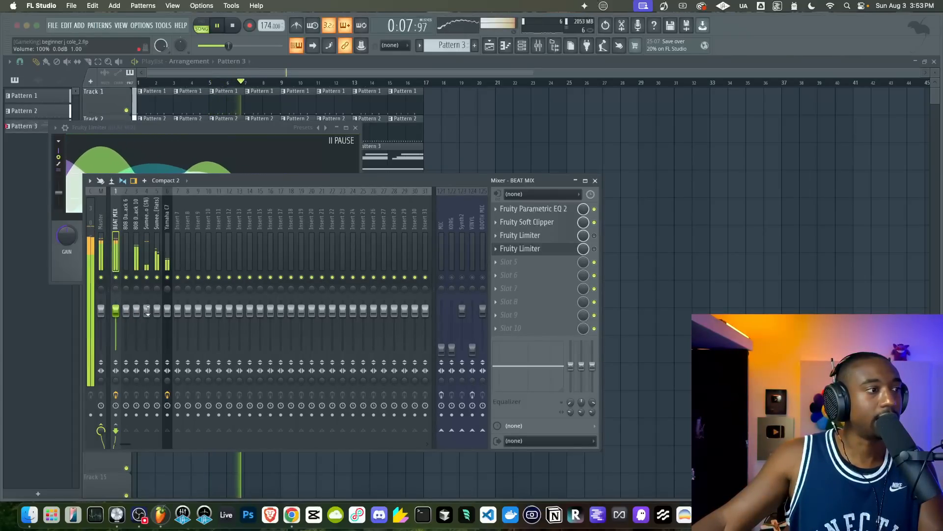
Lower the hats mixer track's volume to about 80% (-4.8 dB) and re-enable BEAT MIX's slot-4 Fruity Limiter
{"action": "left_click_drag", "start_coordinate": [157, 309], "coordinate": [157, 318]}
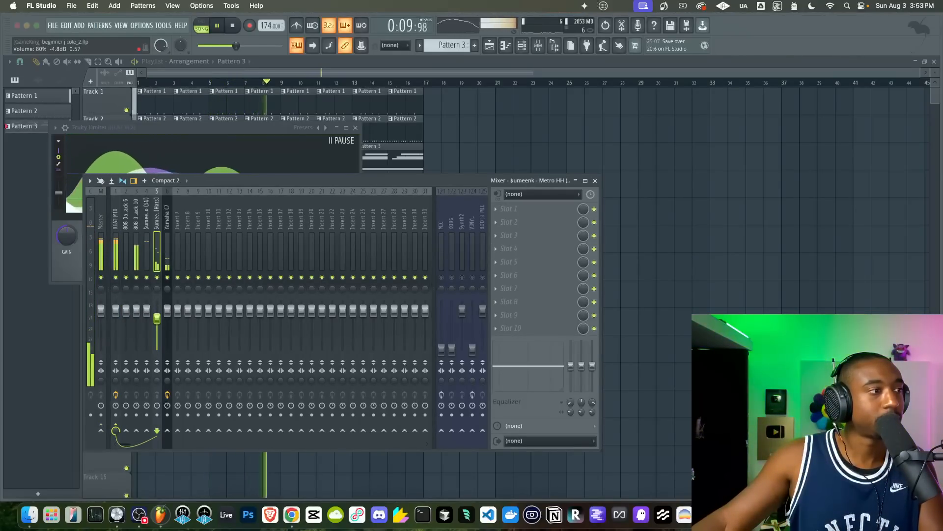
{"action": "left_click", "coordinate": [118, 255]}
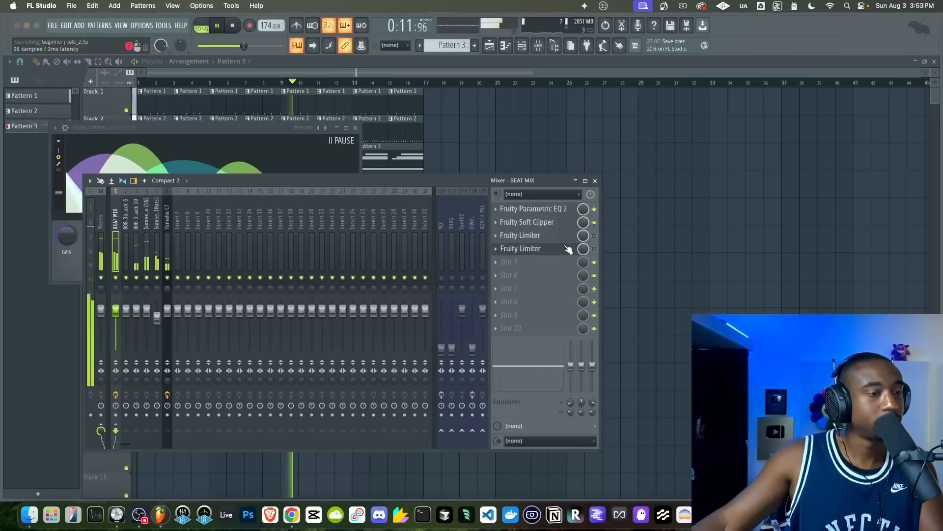
{"action": "left_click", "coordinate": [595, 250]}
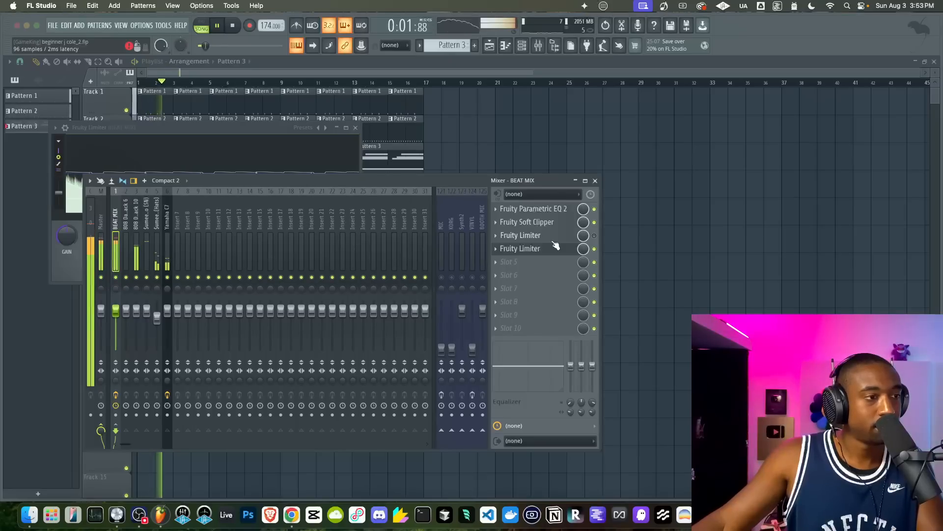
Select the Yamaha C7 mixer track, stop the beat, and close the mixer and plugin windows
{"action": "left_click", "coordinate": [169, 228]}
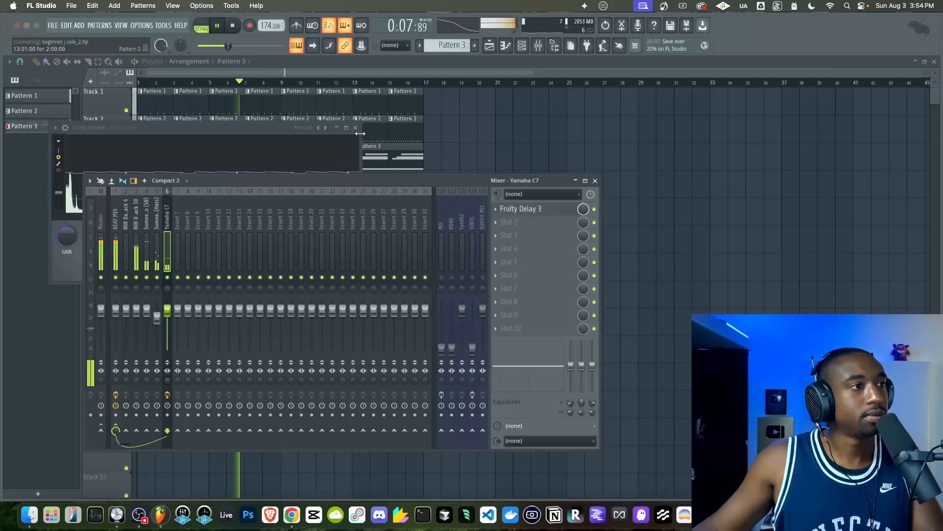
{"action": "key", "text": "space"}
{"action": "key", "text": "F12"}
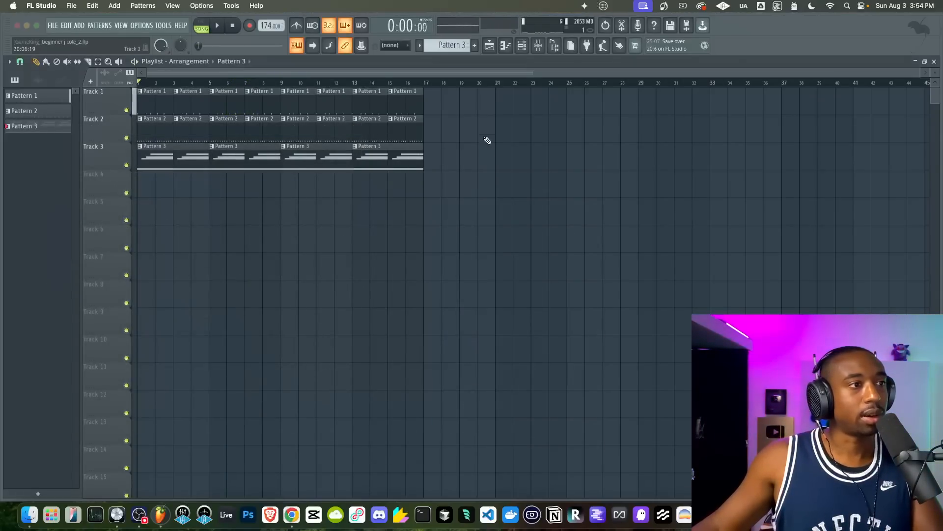
Duplicate all clips of the 16-bar arrangement to bars 17–33 and delete the copied Pattern 3 clips from Track 3
{"action": "key", "text": "super+a"}
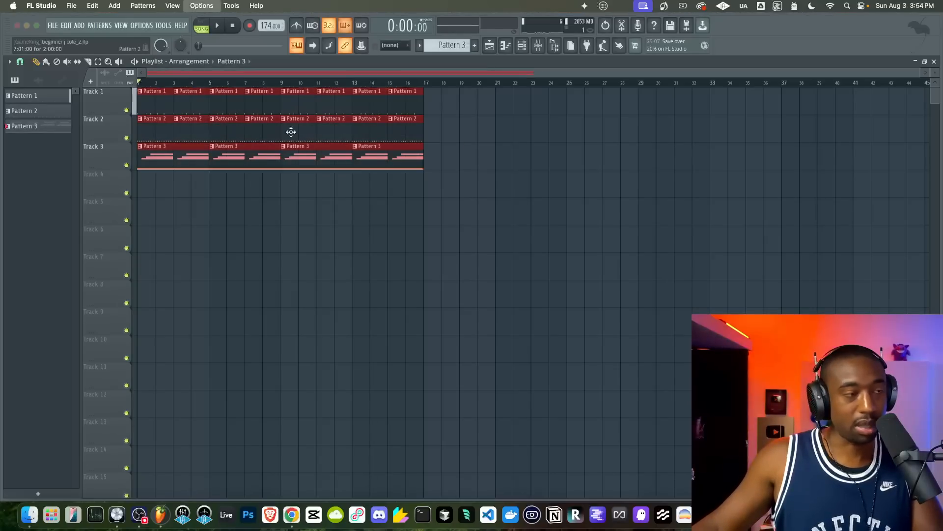
{"action": "left_click", "coordinate": [322, 160]}
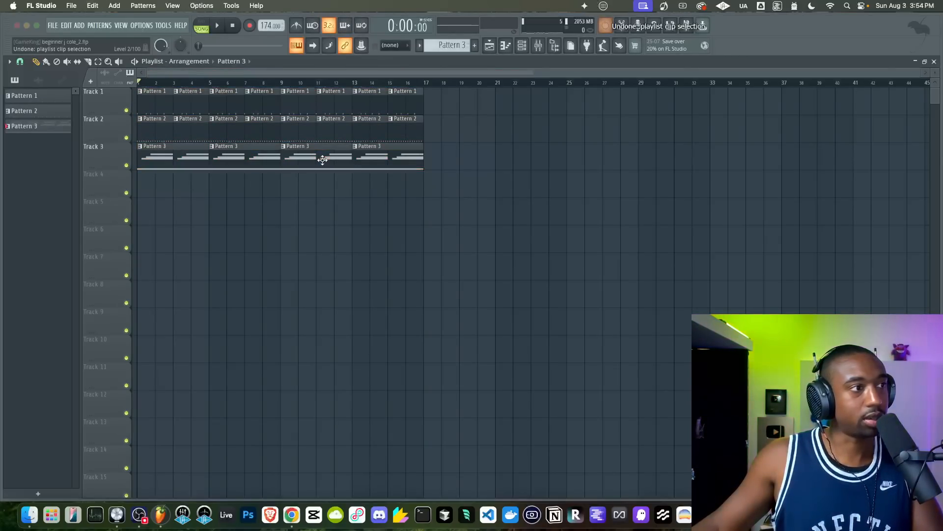
{"action": "left_click_drag", "start_coordinate": [438, 173], "coordinate": [70, 96]}
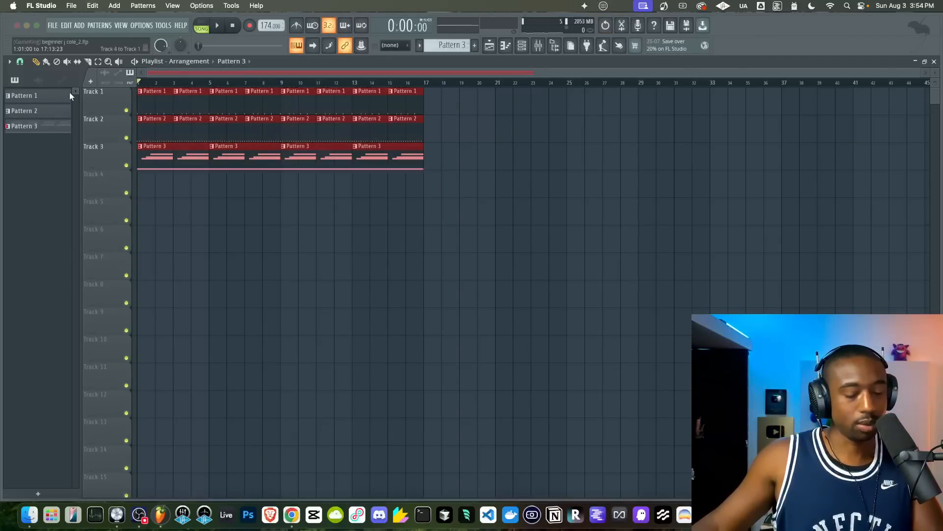
{"action": "left_click_drag", "start_coordinate": [186, 153], "coordinate": [466, 152]}
{"action": "right_click", "coordinate": [464, 154]}
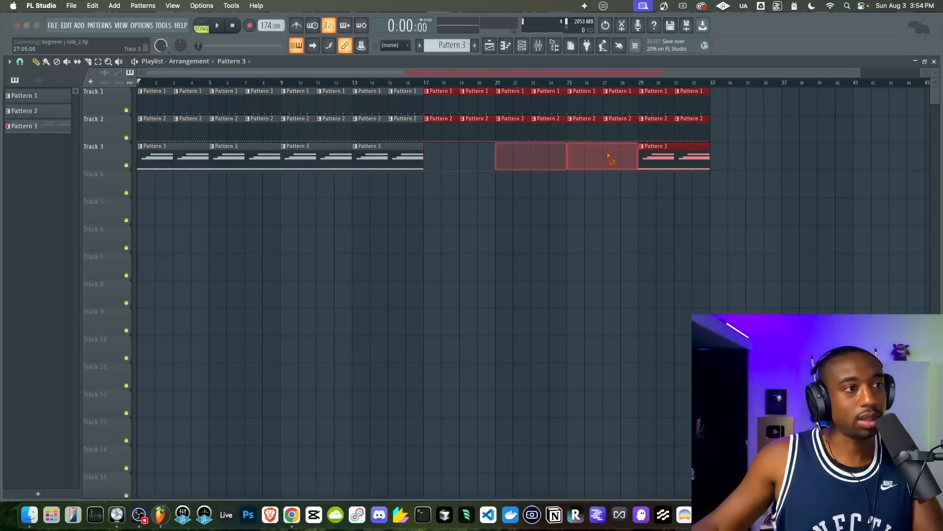
Set the playlist's time selection to bars 17–33 and create an empty Pattern 4
{"action": "left_click_drag", "start_coordinate": [433, 85], "coordinate": [711, 96]}
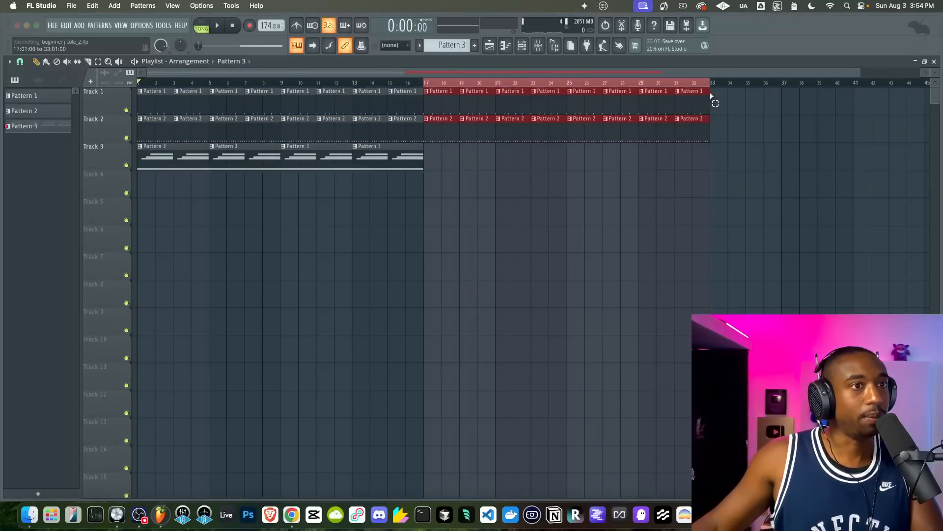
{"action": "left_click", "coordinate": [539, 45]}
{"action": "left_click", "coordinate": [539, 45]}
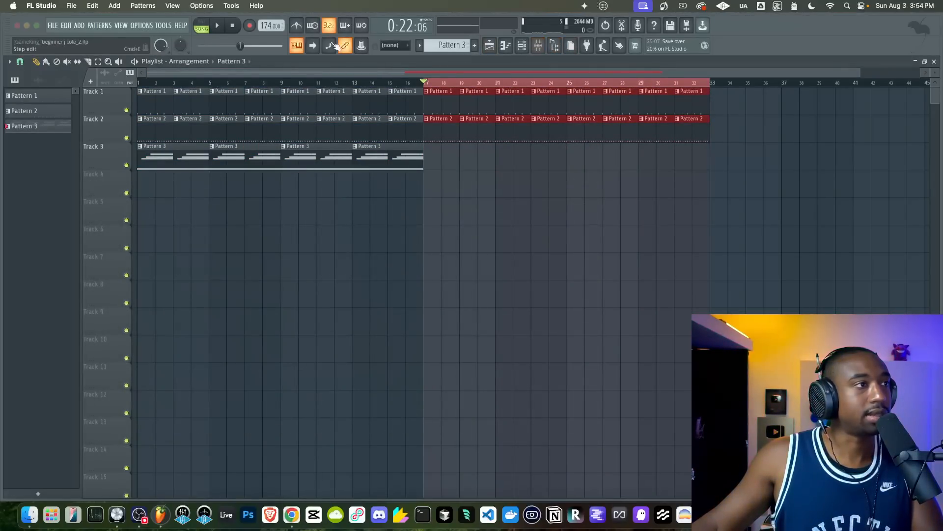
{"action": "left_click", "coordinate": [522, 45]}
{"action": "key", "text": "F4"}
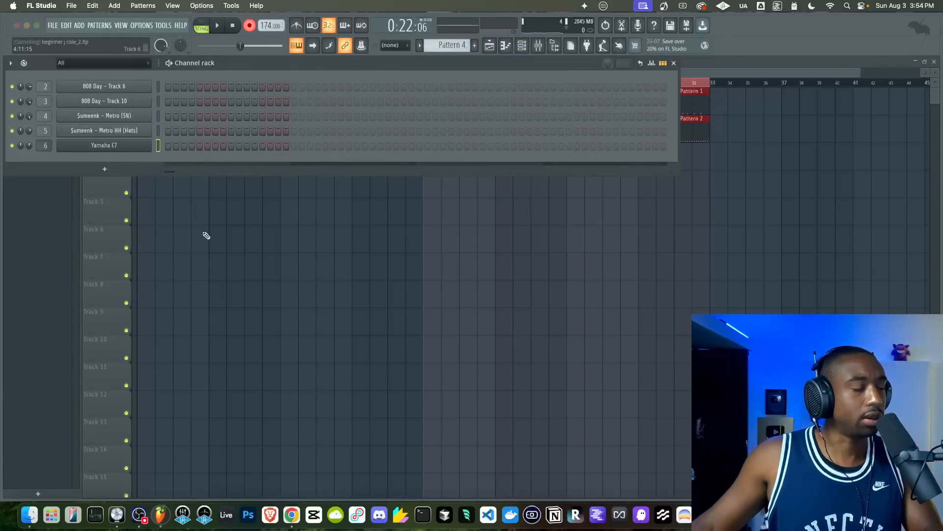
Record a new Yamaha C7 part into Pattern 4 from bar 17 and stop the recording
{"action": "key", "text": "F6"}
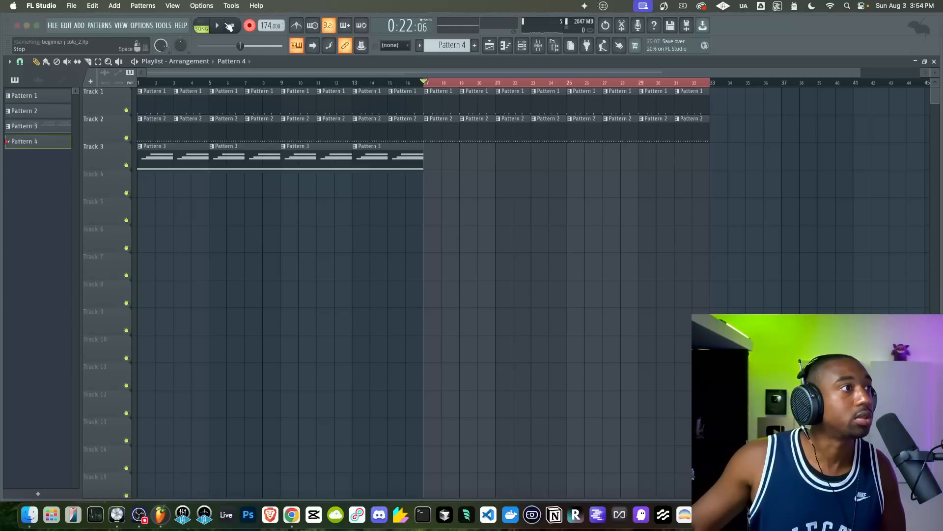
{"action": "key", "text": "space"}
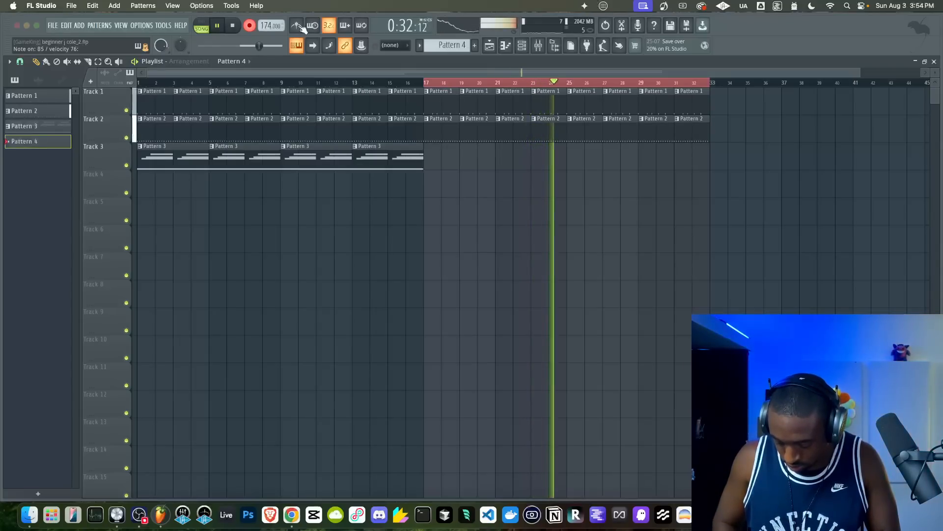
{"action": "key", "text": "space"}
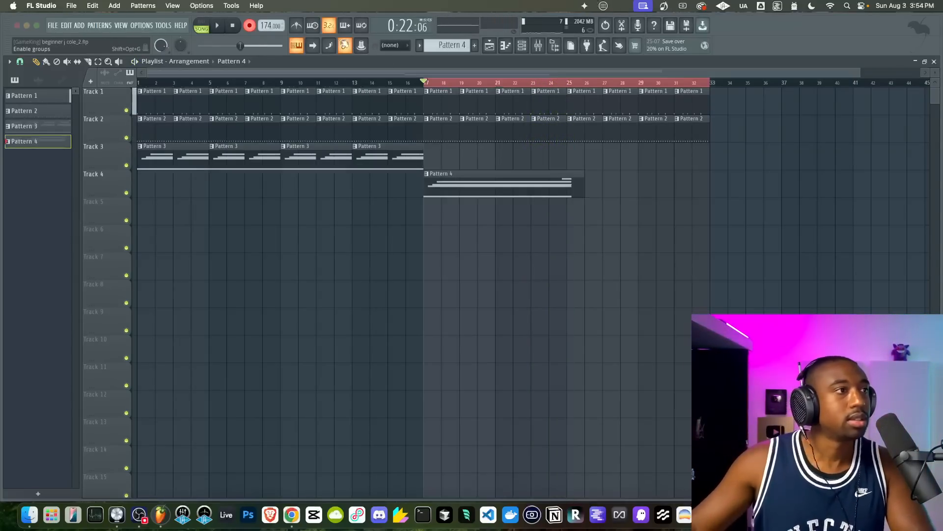
Open Pattern 4's recorded notes in the piano roll, delete the stray short note after bar 10, and show the note velocities
{"action": "double_click", "coordinate": [499, 185]}
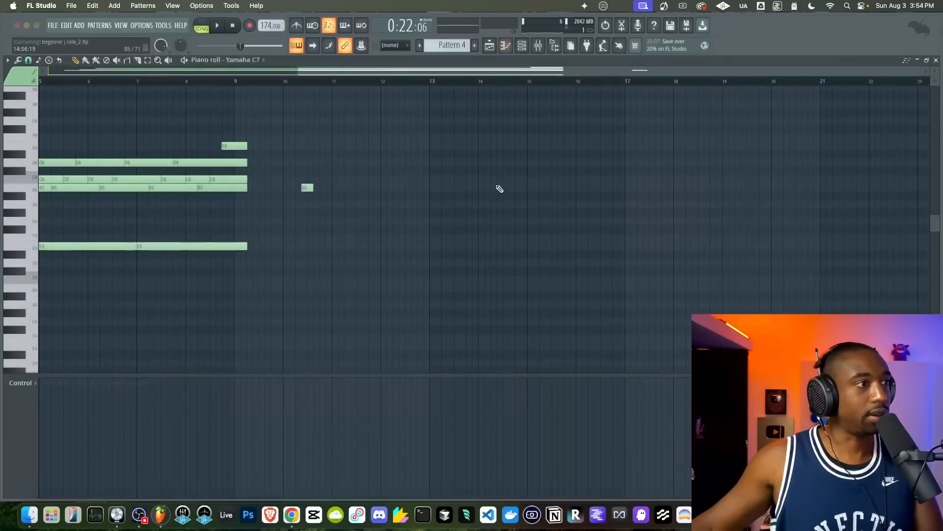
{"action": "right_click", "coordinate": [305, 187]}
{"action": "scroll", "coordinate": [222, 241], "scroll_direction": "up", "scroll_amount": 3}
{"action": "scroll", "coordinate": [246, 265], "scroll_direction": "up", "scroll_amount": 3}
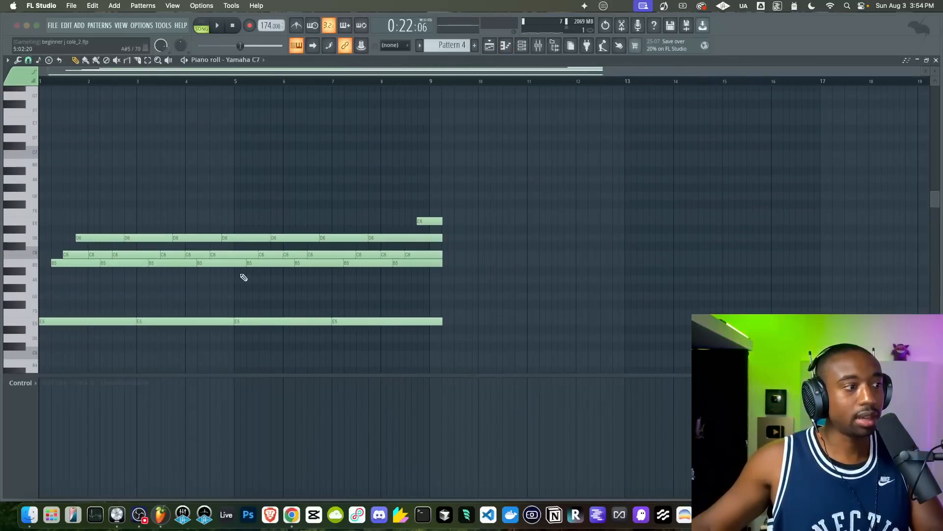
{"action": "left_click", "coordinate": [20, 383]}
{"action": "left_click", "coordinate": [51, 411]}
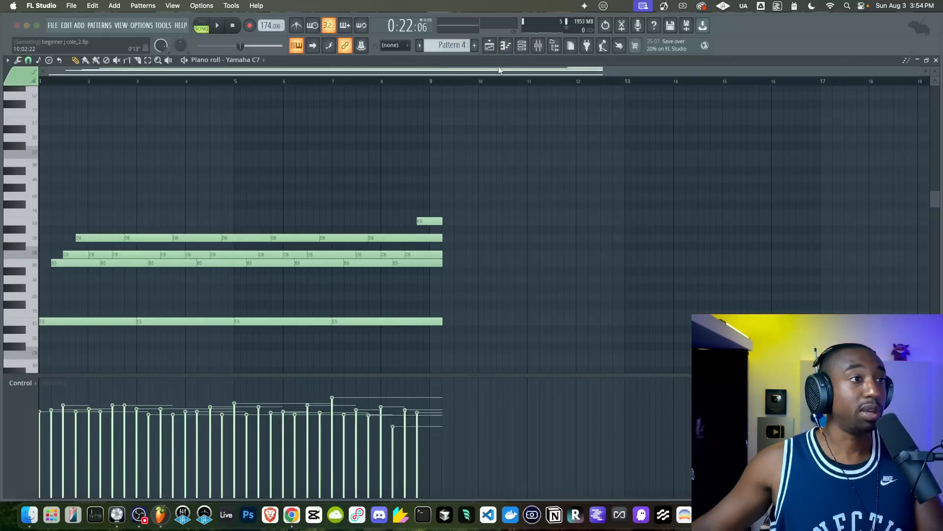
Compare Pattern 4's length with Pattern 3, slice its last notes at bar 9, and delete the overhanging pieces
{"action": "left_click_drag", "start_coordinate": [441, 341], "coordinate": [441, 152]}
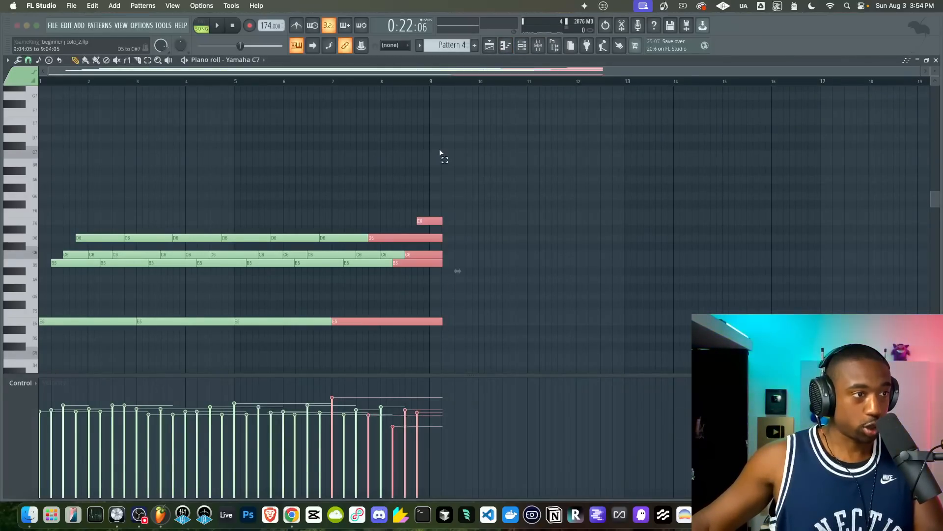
{"action": "right_click", "coordinate": [394, 166]}
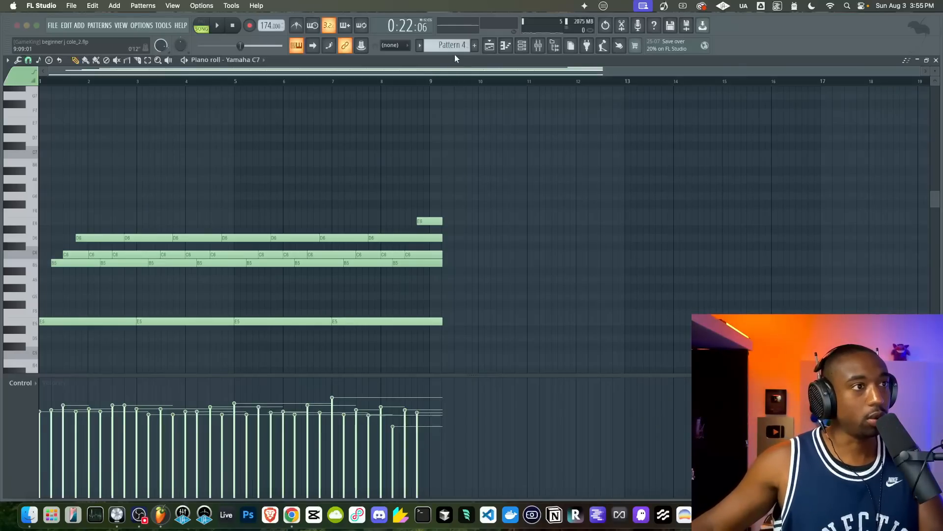
{"action": "scroll", "coordinate": [453, 44], "scroll_direction": "up", "scroll_amount": 1}
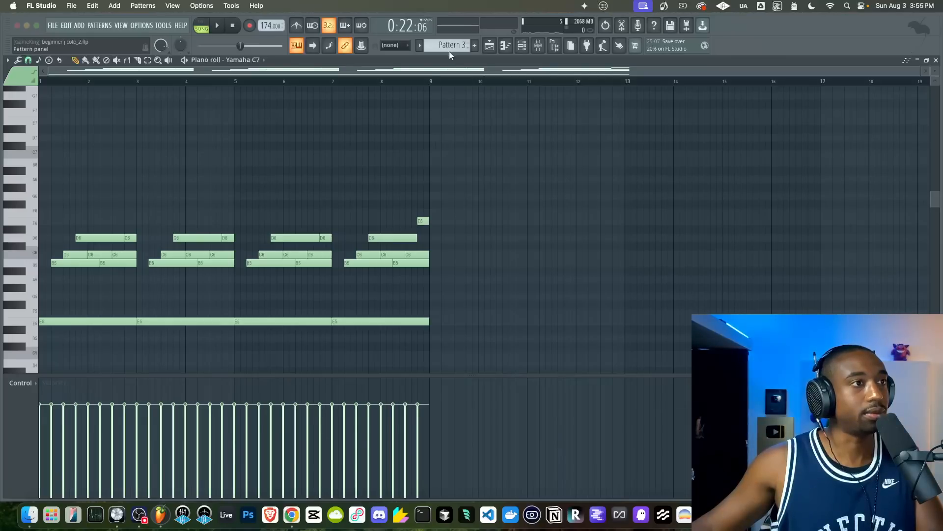
{"action": "scroll", "coordinate": [449, 49], "scroll_direction": "down", "scroll_amount": 1}
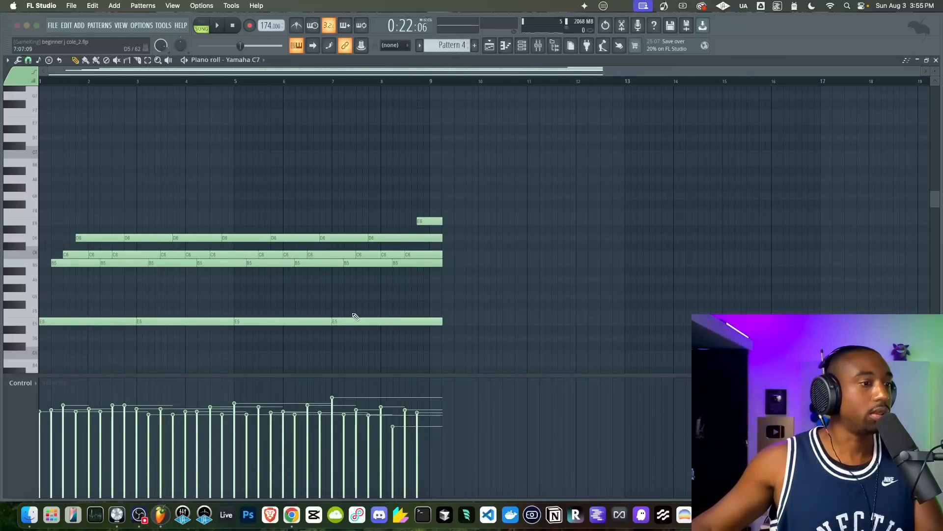
{"action": "left_click_drag", "start_coordinate": [428, 210], "coordinate": [448, 319]}
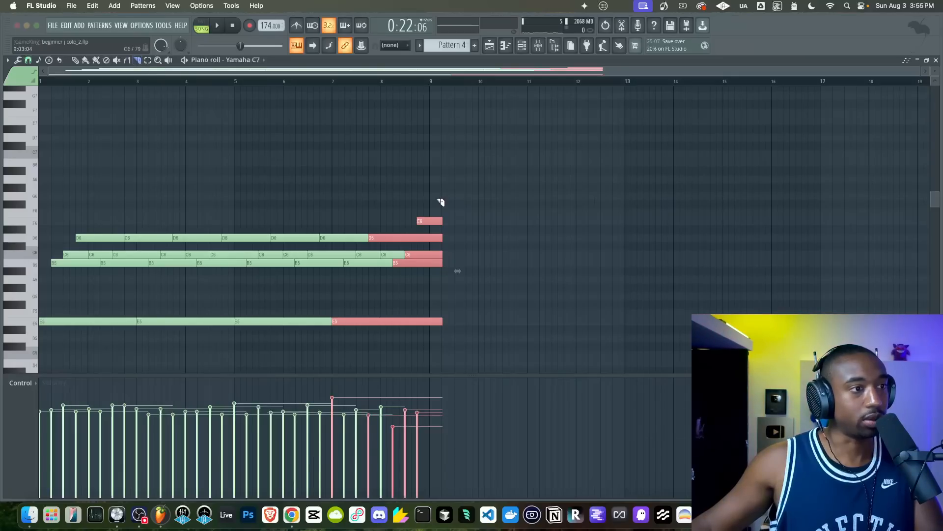
{"action": "left_click_drag", "start_coordinate": [432, 323], "coordinate": [433, 325]}
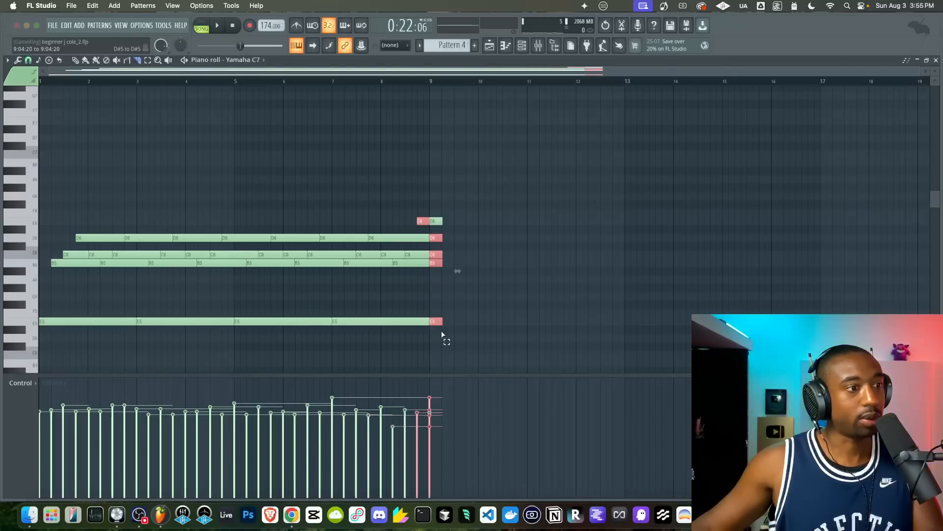
{"action": "key", "text": "Delete"}
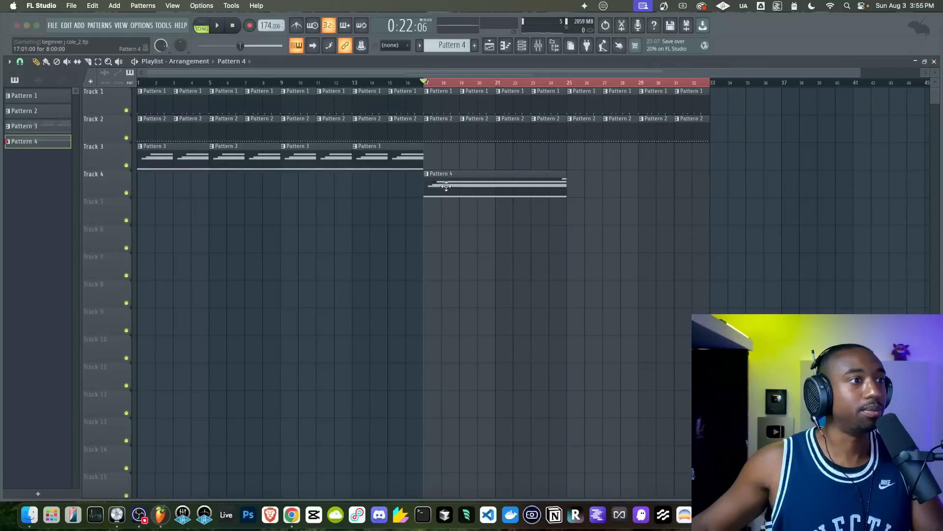
Play Pattern 4 from its piano roll and duplicate its playlist clip to bar 25 on Track 4
{"action": "double_click", "coordinate": [446, 186]}
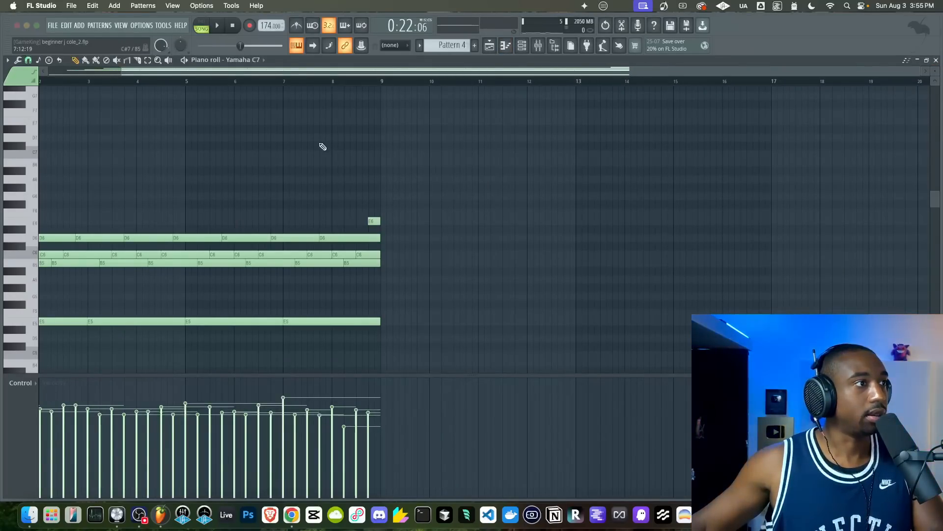
{"action": "scroll", "coordinate": [323, 146], "scroll_direction": "up", "scroll_amount": 5}
{"action": "scroll", "coordinate": [344, 127], "scroll_direction": "left", "scroll_amount": 2}
{"action": "scroll", "coordinate": [231, 185], "scroll_direction": "down", "scroll_amount": 6}
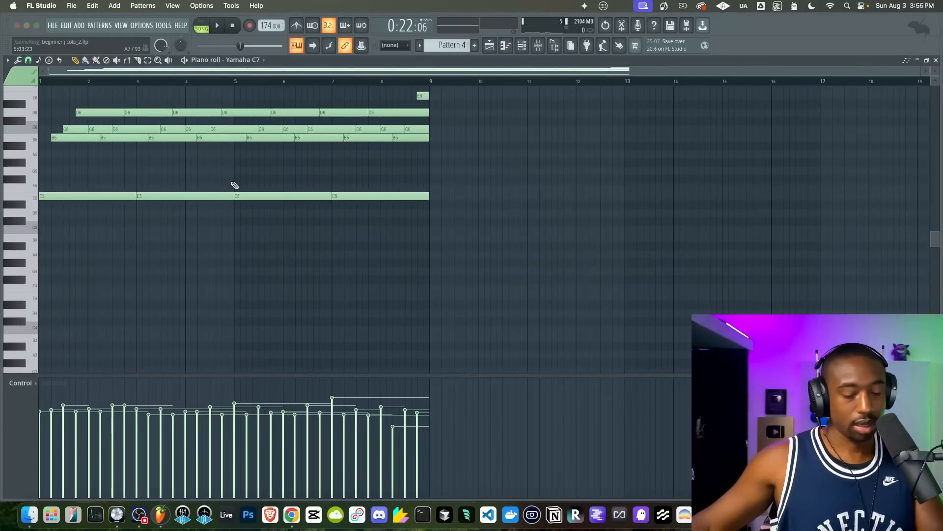
{"action": "scroll", "coordinate": [232, 186], "scroll_direction": "up", "scroll_amount": 3}
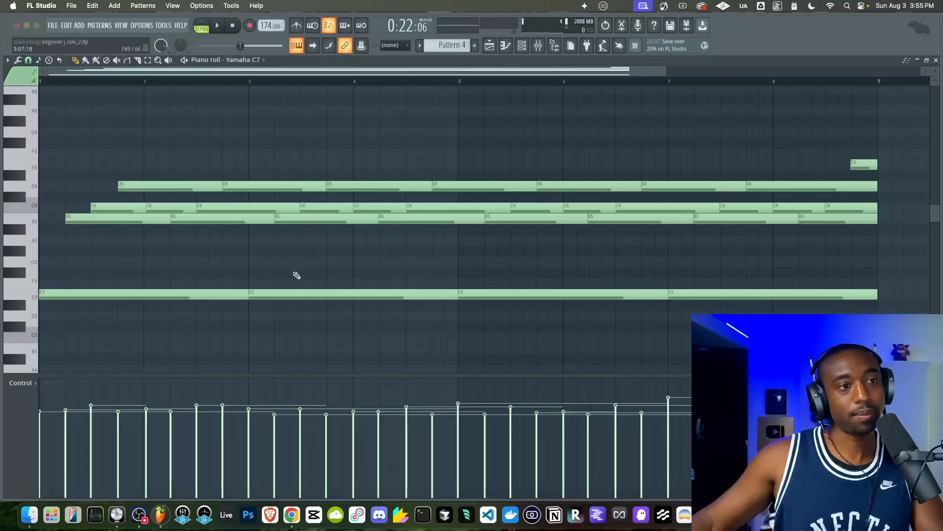
{"action": "key", "text": "space"}
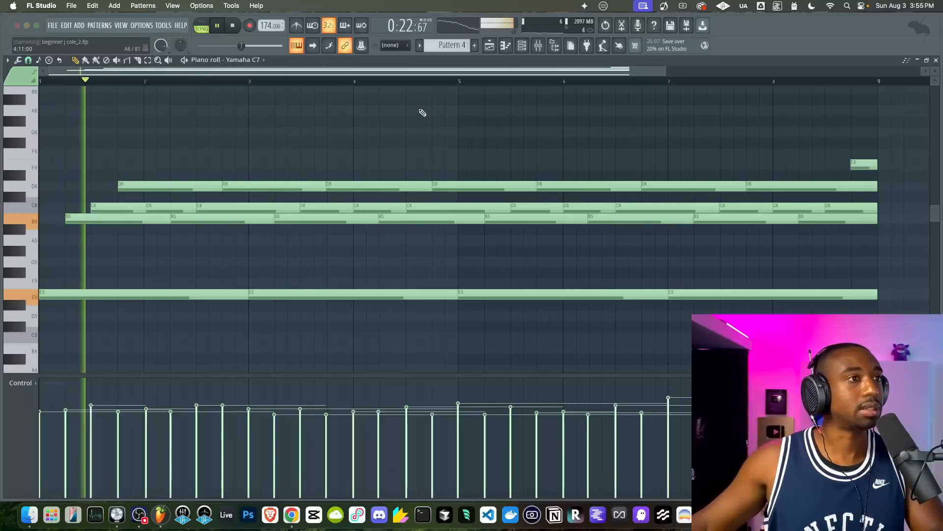
{"action": "left_click", "coordinate": [493, 49]}
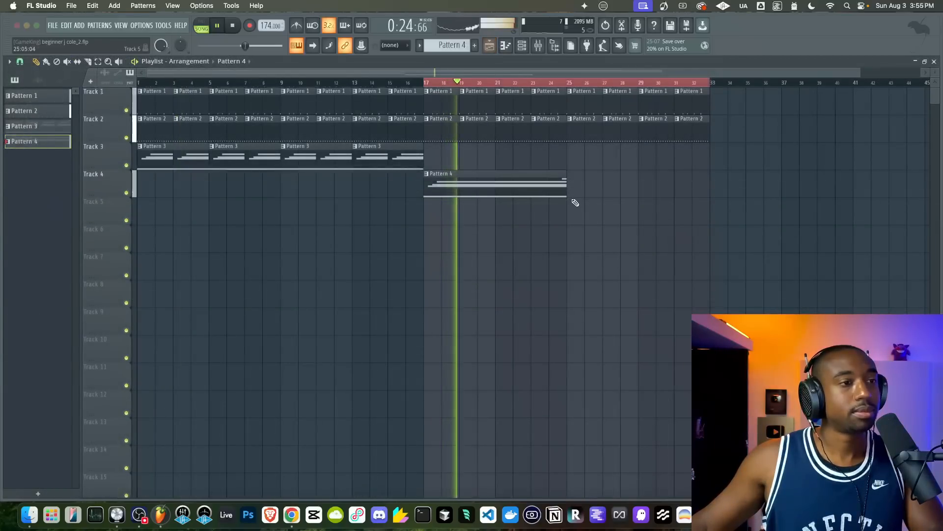
{"action": "left_click_drag", "start_coordinate": [487, 187], "coordinate": [637, 185]}
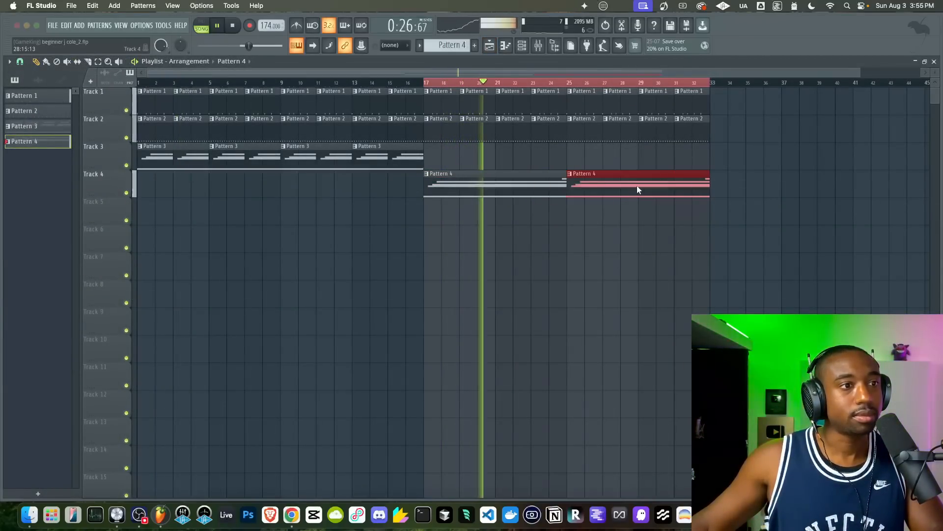
Quantize the start times of Pattern 4's Yamaha C7 notes with the Default template
{"action": "double_click", "coordinate": [503, 192]}
{"action": "key", "text": "alt+q"}
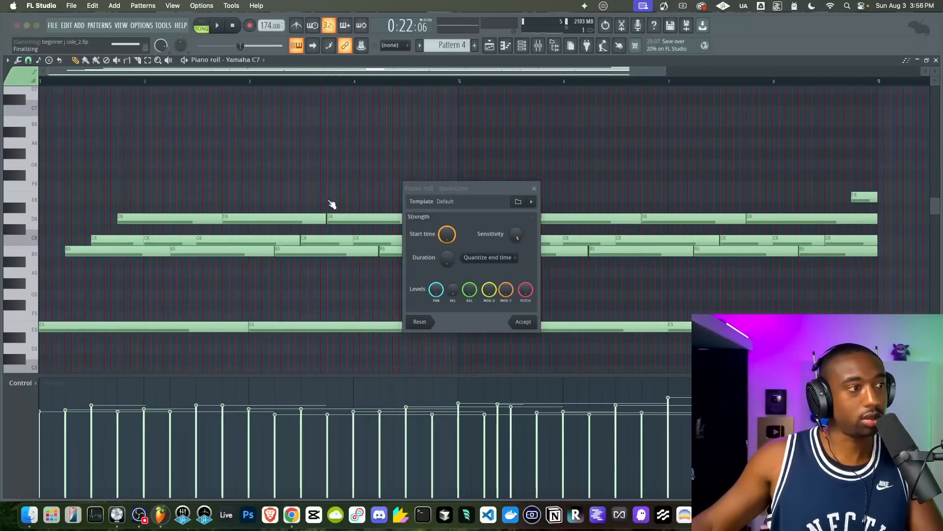
{"action": "key", "text": "Return"}
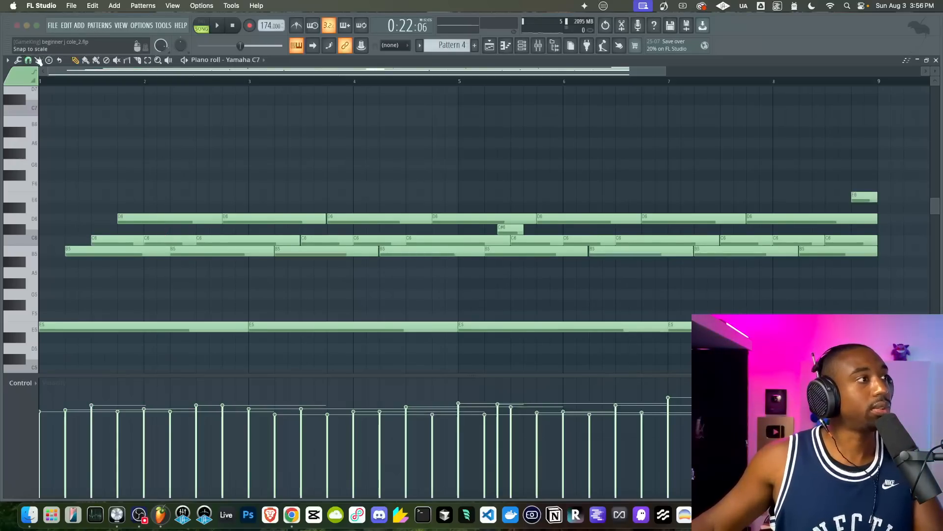
Run the Remove Overlaps script on Pattern 4's Yamaha C7 notes
{"action": "left_click", "coordinate": [18, 61]}
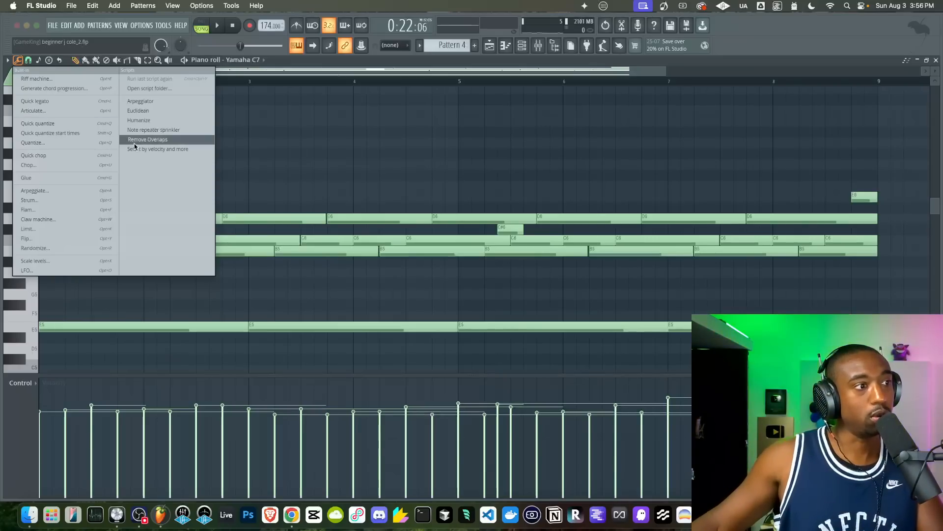
{"action": "left_click", "coordinate": [147, 139]}
{"action": "left_click", "coordinate": [565, 298]}
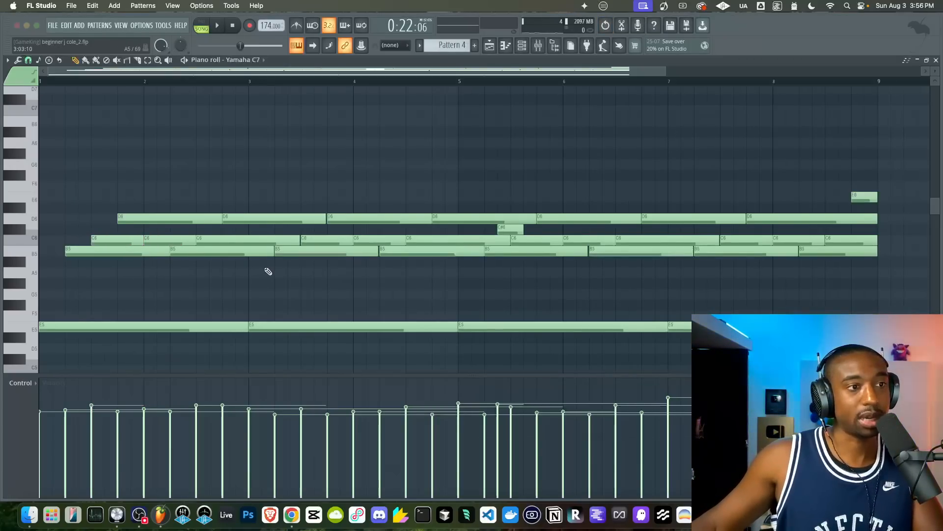
Play the second section while reviewing Pattern 4's notes, close the piano roll, and stop playback
{"action": "key", "text": "space"}
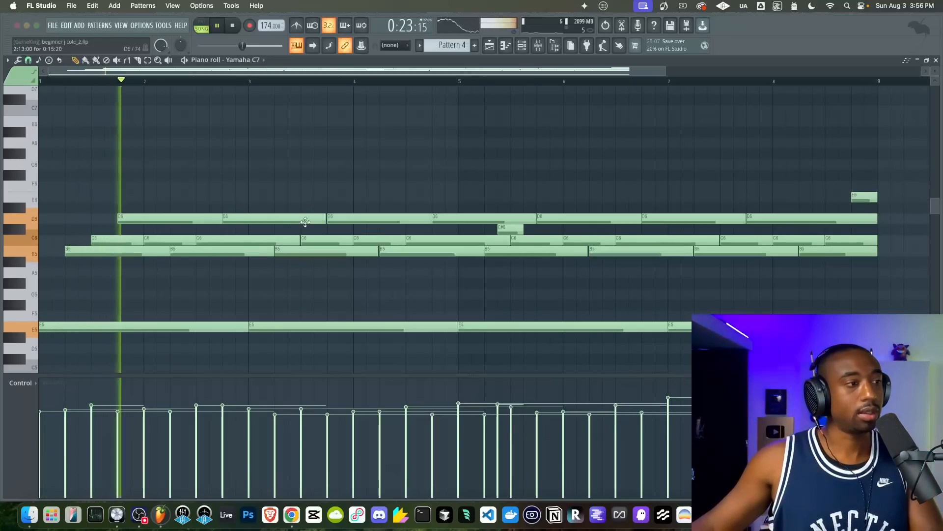
{"action": "key", "text": "space"}
{"action": "key", "text": "space"}
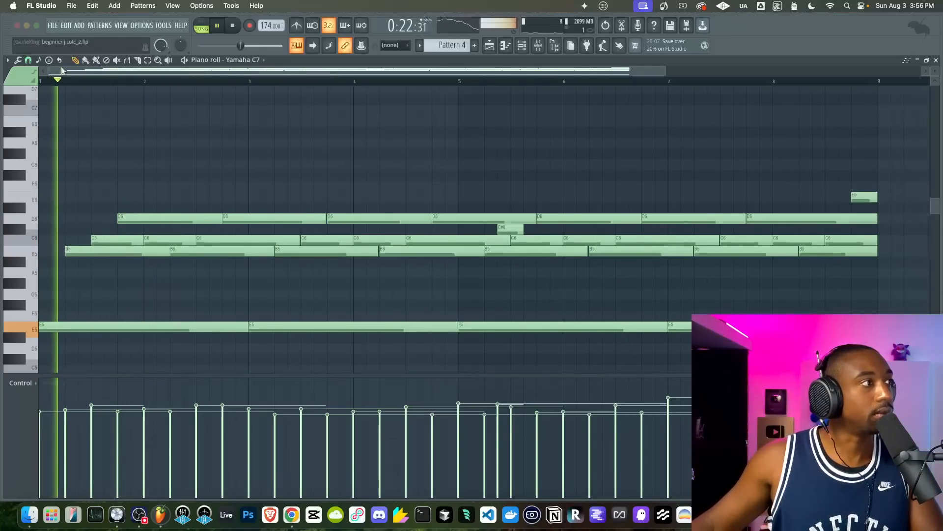
{"action": "scroll", "coordinate": [60, 71], "scroll_direction": "down", "scroll_amount": 2}
{"action": "scroll", "coordinate": [61, 70], "scroll_direction": "down", "scroll_amount": 3}
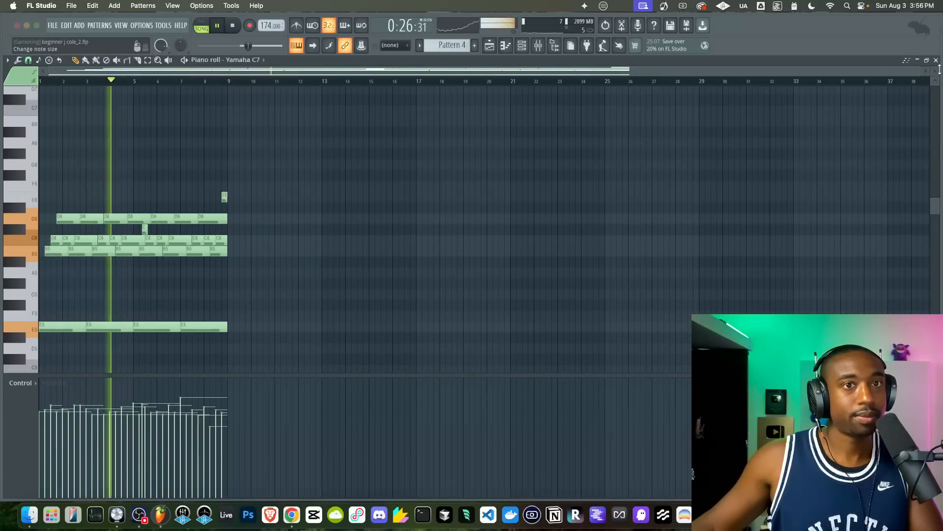
{"action": "scroll", "coordinate": [465, 115], "scroll_direction": "down", "scroll_amount": 3}
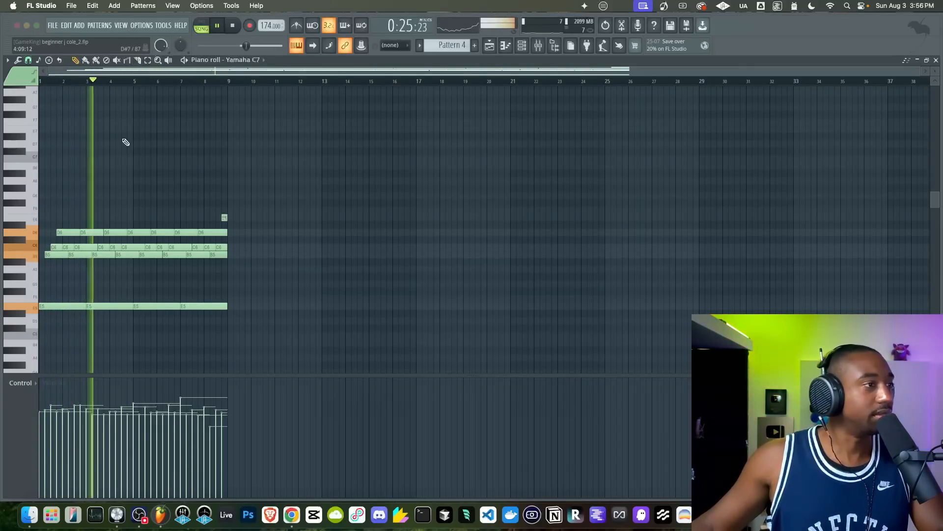
{"action": "left_click", "coordinate": [923, 61]}
{"action": "key", "text": "space"}
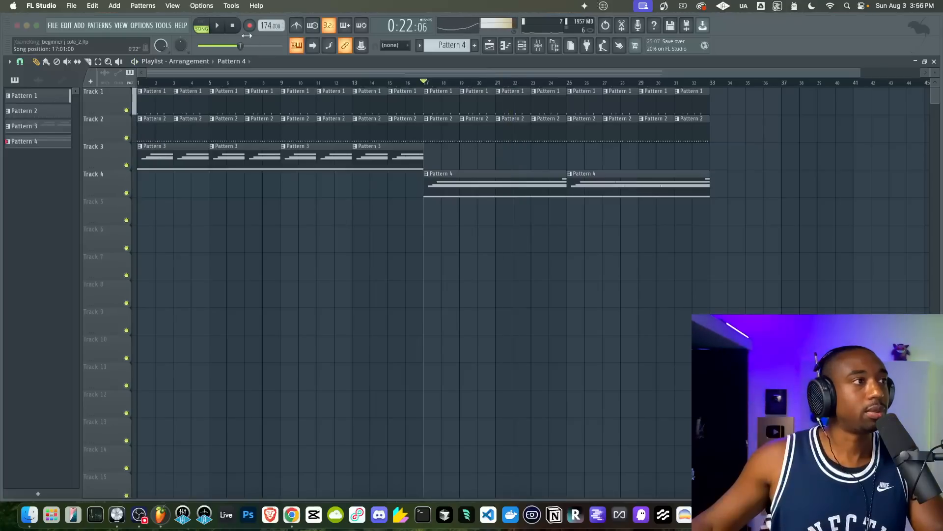
Play the beat in the mixer, inspect the Fruity Delay 3 settings on the Yamaha C7 track, and close both windows
{"action": "left_click", "coordinate": [539, 46]}
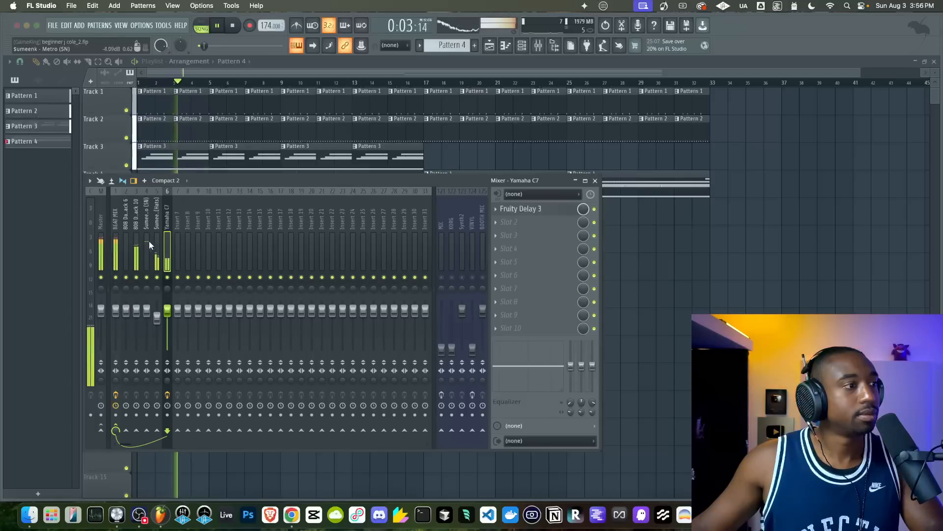
{"action": "left_click", "coordinate": [521, 208]}
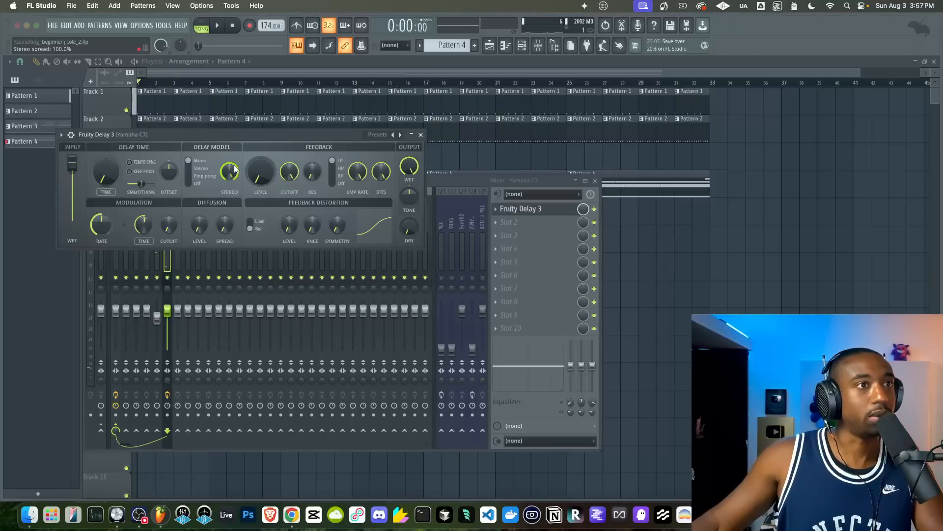
{"action": "left_click", "coordinate": [421, 134]}
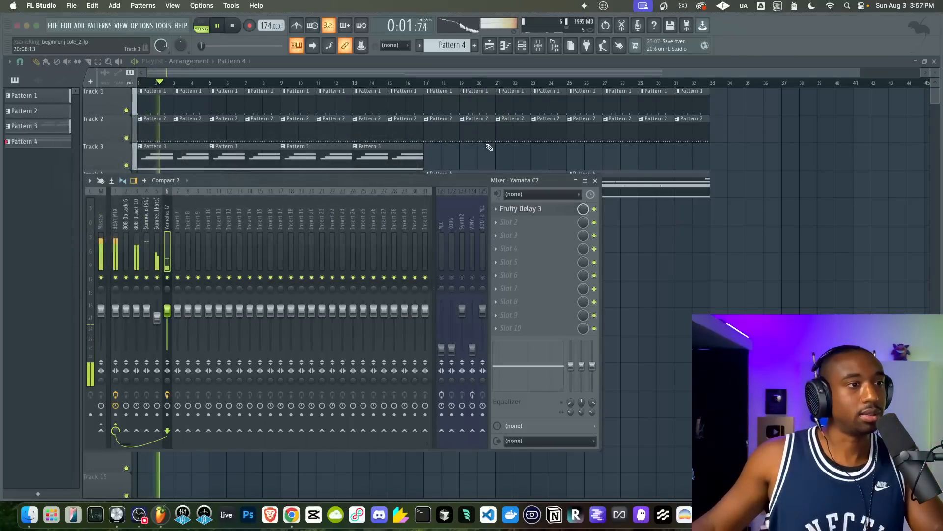
{"action": "left_click", "coordinate": [596, 181]}
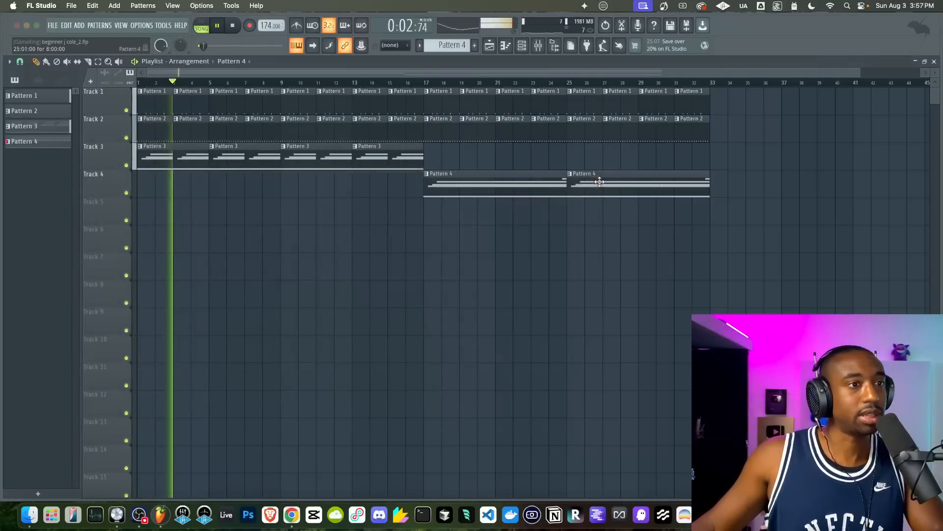
{"action": "left_click", "coordinate": [120, 25]}
{"action": "left_click", "coordinate": [153, 197]}
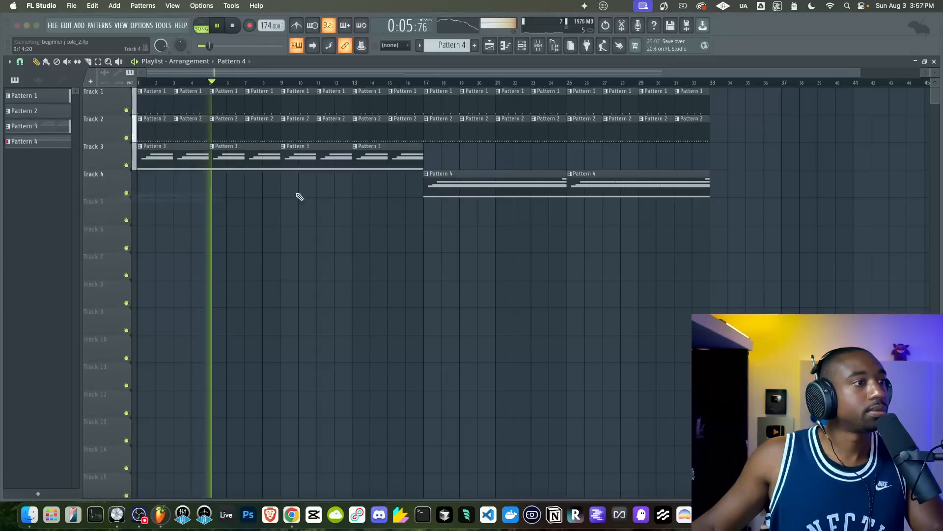
{"action": "left_click", "coordinate": [556, 46]}
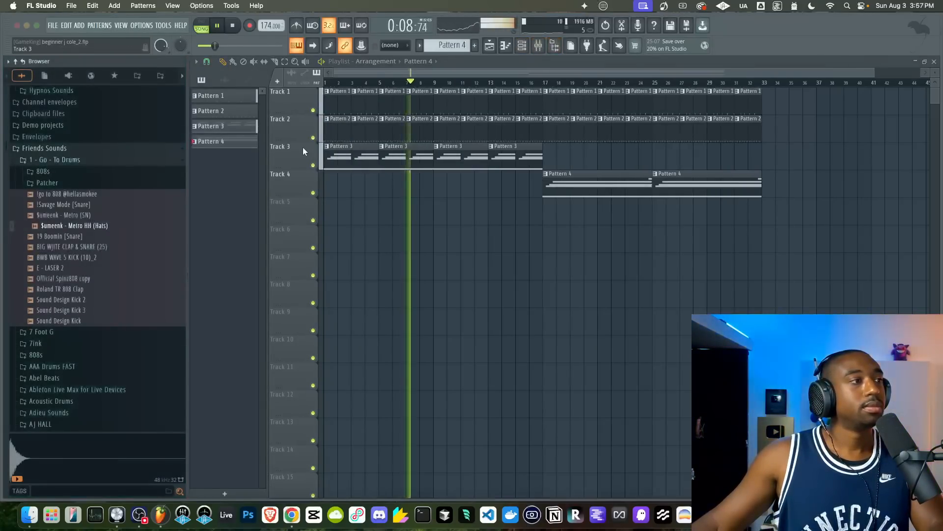
{"action": "left_click", "coordinate": [555, 46]}
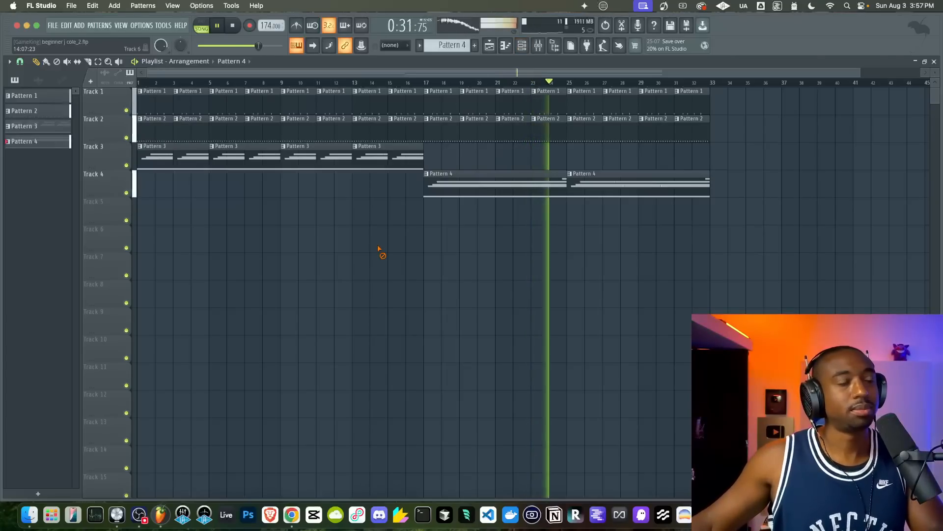
Move both Pattern 4 clips from Track 4 up to Track 3, directly following the Pattern 3 clips, and clear the selection
{"action": "left_click_drag", "start_coordinate": [461, 184], "coordinate": [591, 192]}
{"action": "key", "text": "shift+Up"}
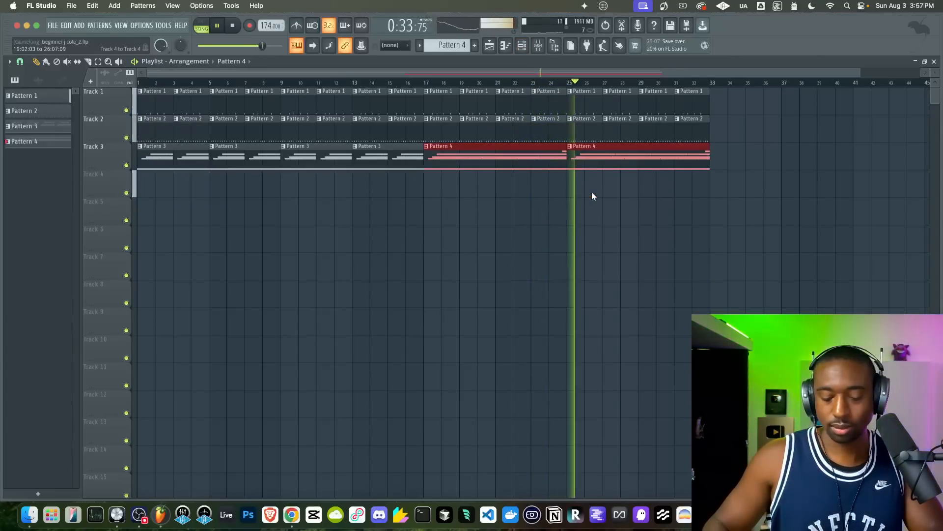
{"action": "left_click", "coordinate": [576, 213]}
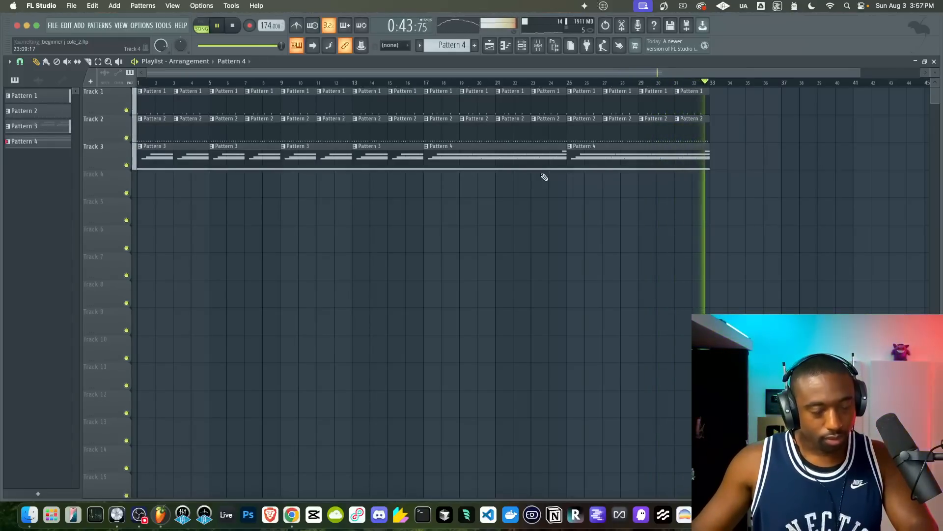
Recheck the feedback controls of the Yamaha C7 track's Fruity Delay 3 during playback and return to the playlist
{"action": "left_click", "coordinate": [543, 46]}
{"action": "left_click", "coordinate": [540, 211]}
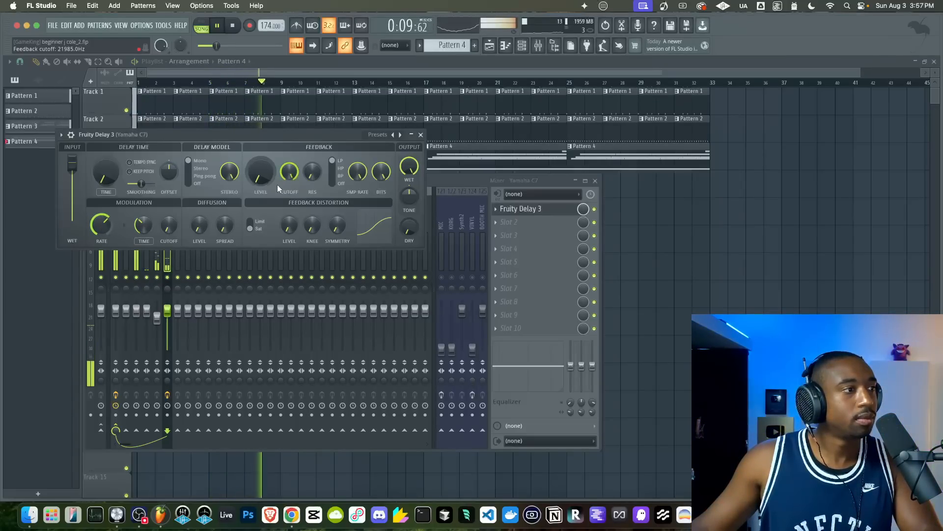
{"action": "left_click", "coordinate": [421, 135]}
{"action": "left_click", "coordinate": [595, 180]}
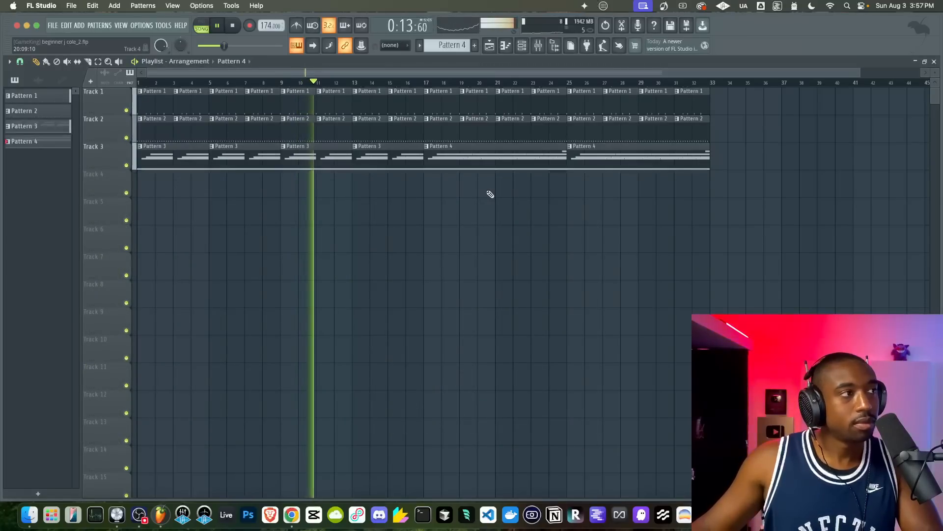
Select Patterns 1 through 4 and color them with a gradient from magenta to coral red
{"action": "left_click", "coordinate": [43, 94]}
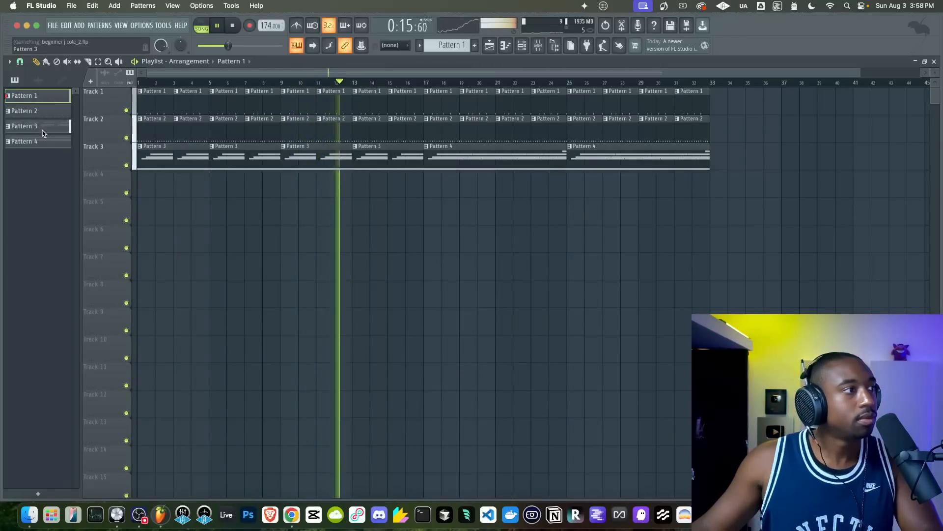
{"action": "right_click", "coordinate": [42, 138]}
{"action": "left_click", "coordinate": [66, 184]}
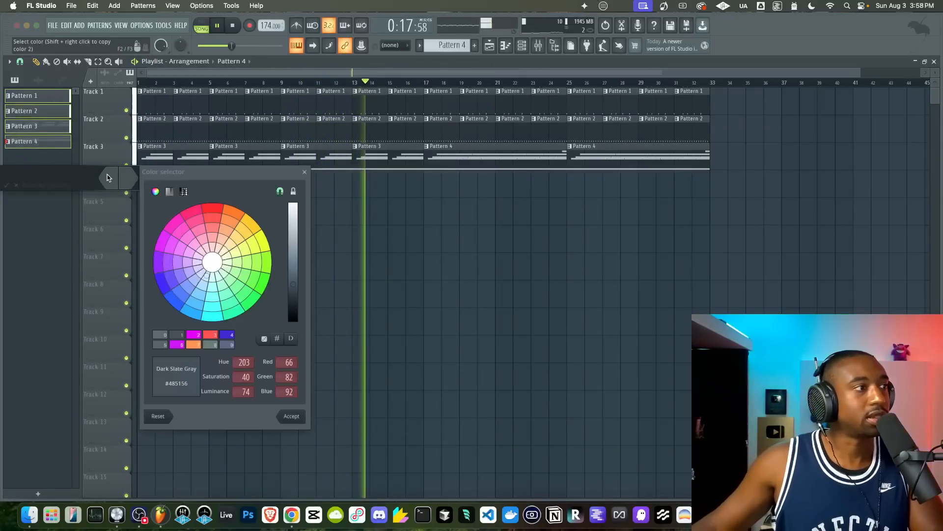
{"action": "left_click", "coordinate": [177, 345]}
{"action": "left_click", "coordinate": [292, 416]}
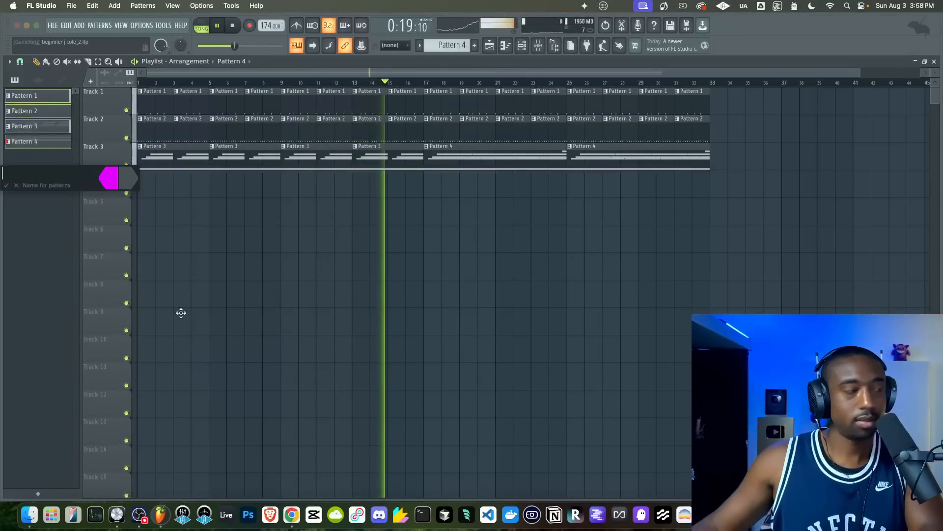
{"action": "left_click", "coordinate": [133, 183]}
{"action": "left_click", "coordinate": [169, 344]}
{"action": "left_click", "coordinate": [291, 415]}
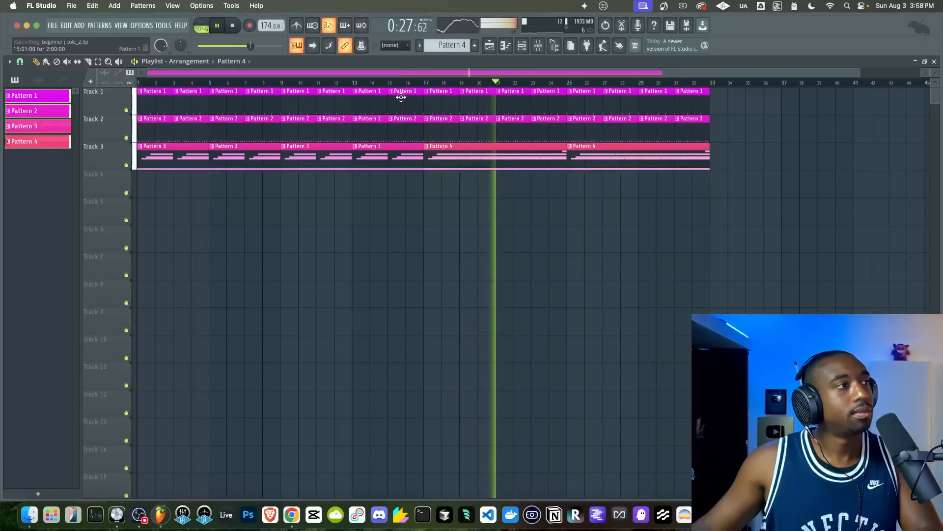
Review the effects chain on the BEAT MIX mixer track, stop playback, and close the mixer
{"action": "left_click", "coordinate": [538, 45]}
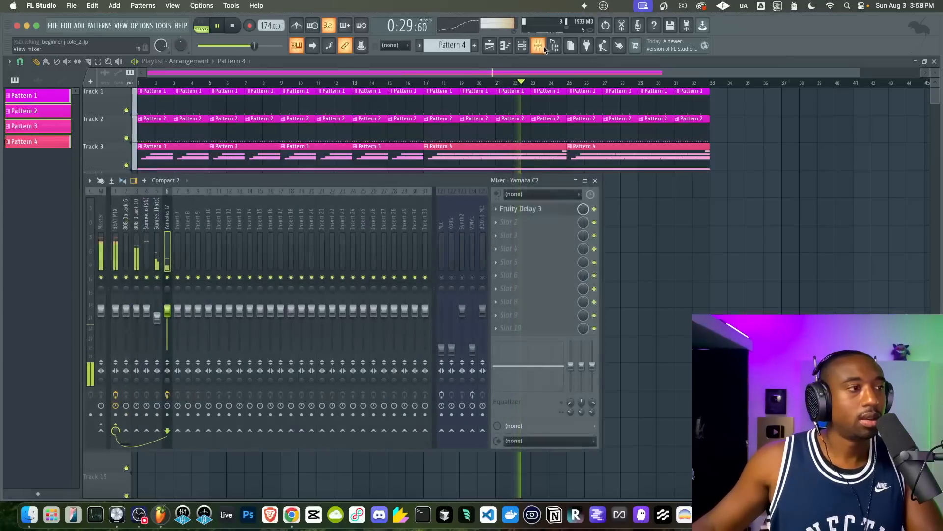
{"action": "left_click", "coordinate": [116, 231]}
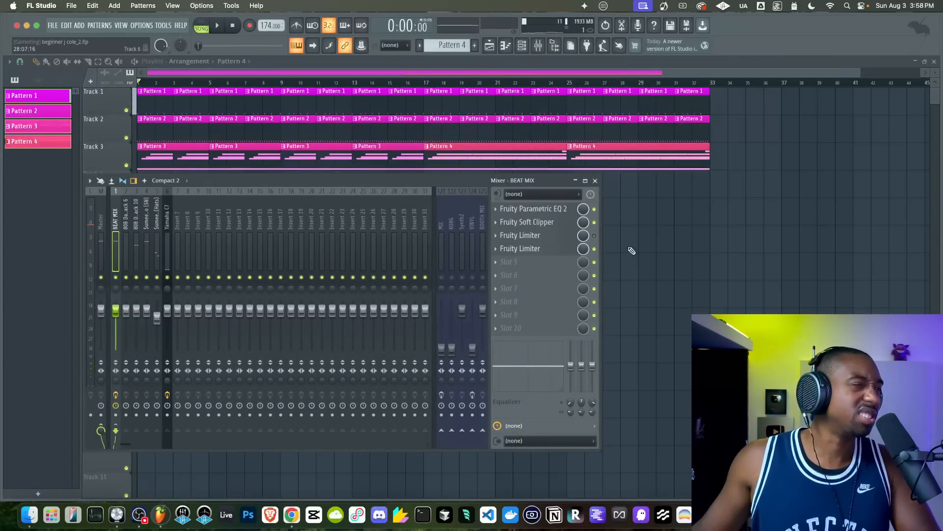
{"action": "key", "text": "F9"}
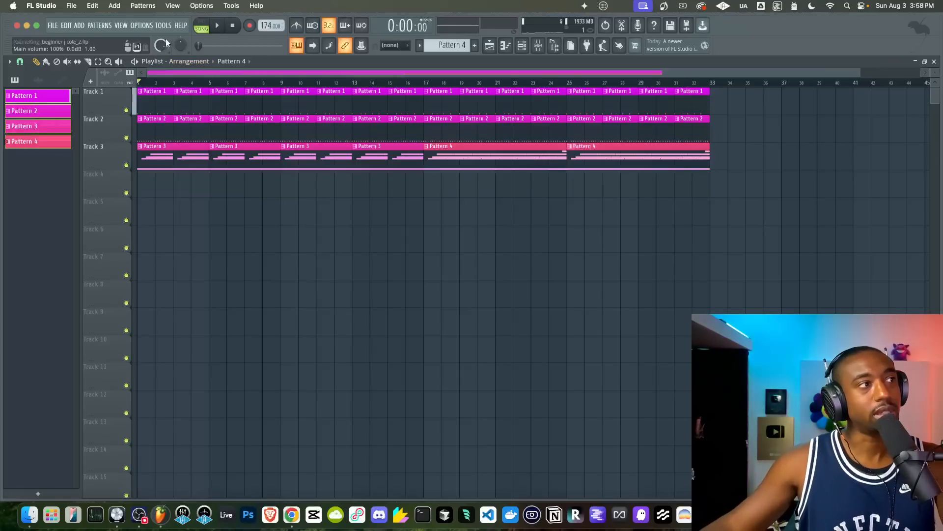